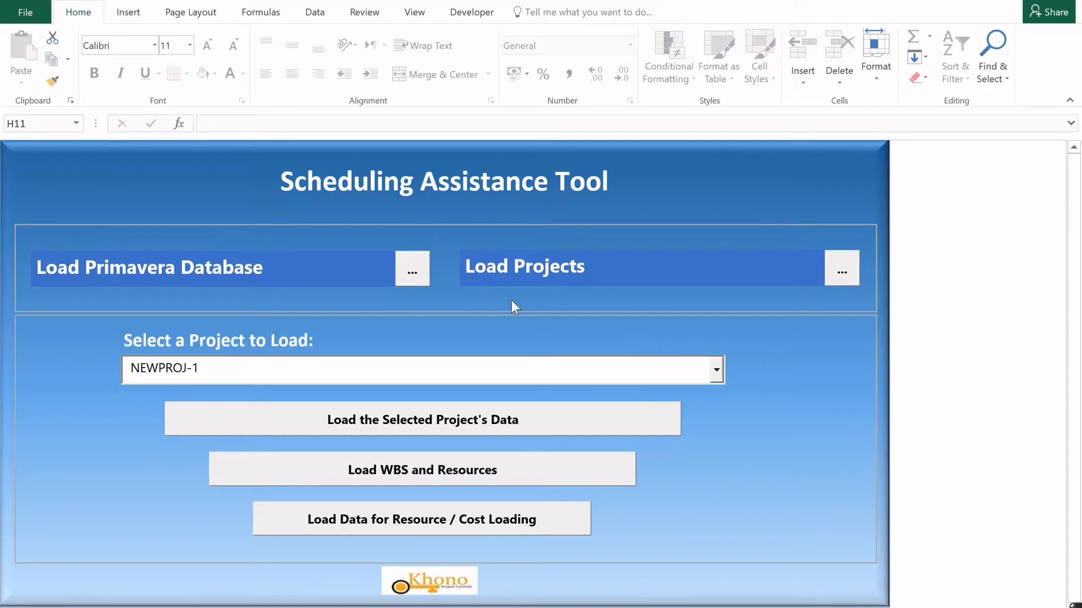
Load the SQLite Primavera database PPMDBSQLite.sqlite.db from the Documents folder.
left_click(414, 279)
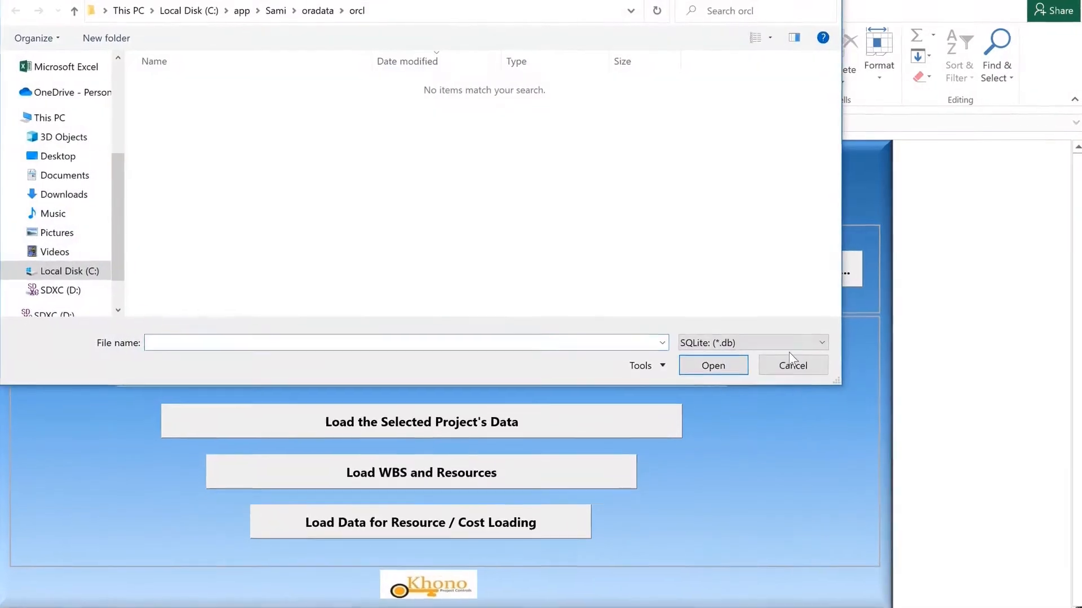
left_click(821, 342)
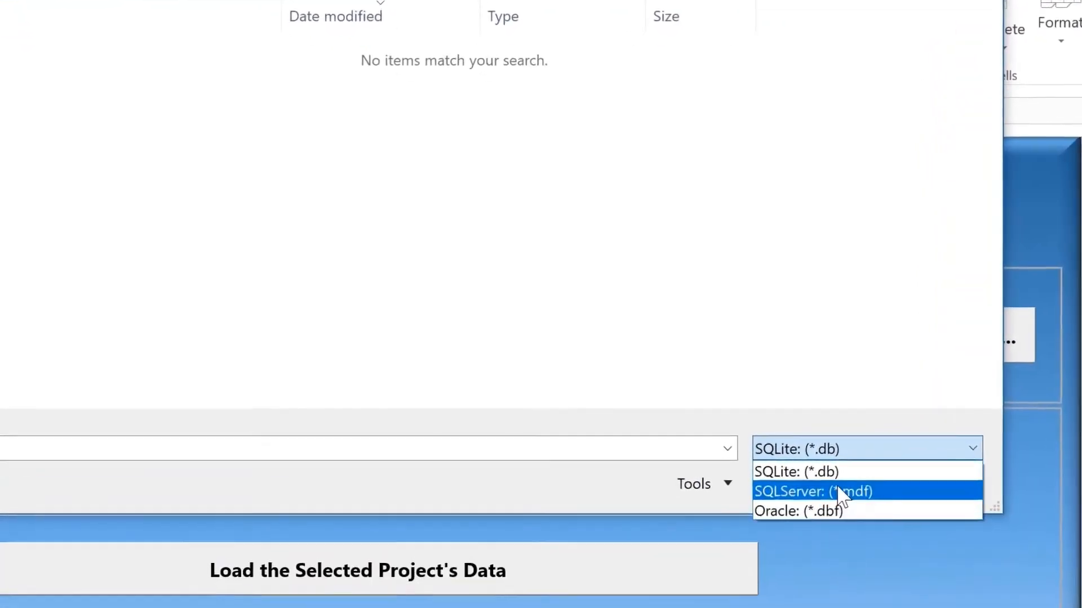
left_click(845, 486)
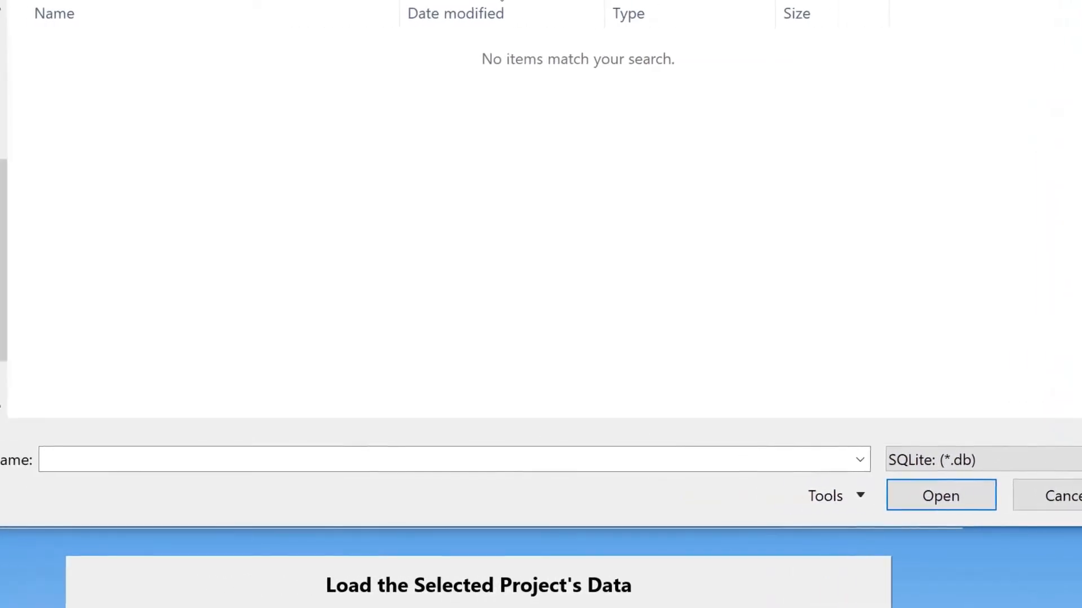
left_click(9, 195)
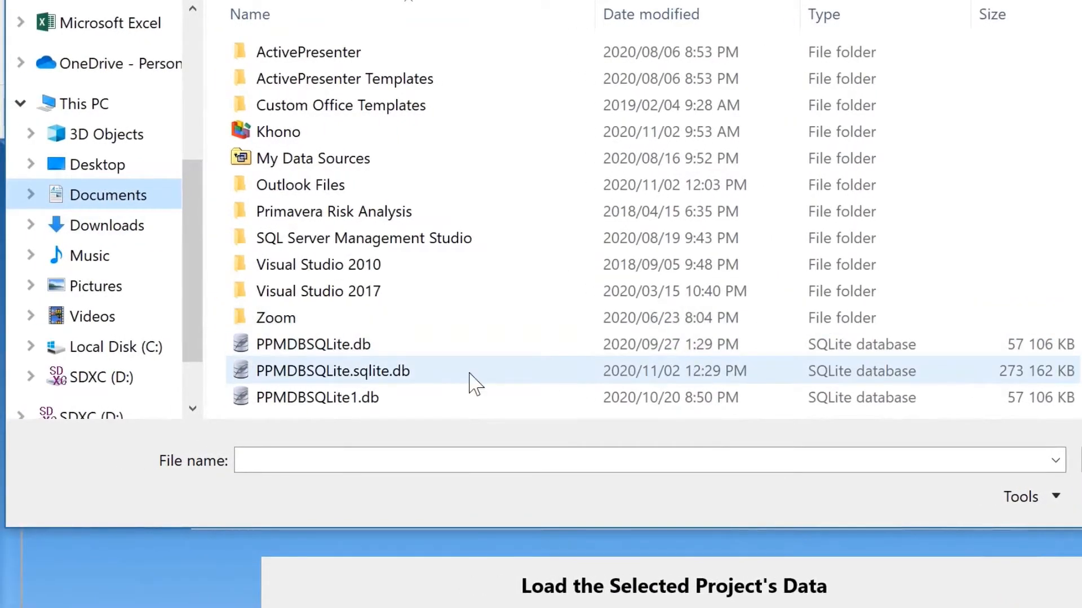
left_click(400, 372)
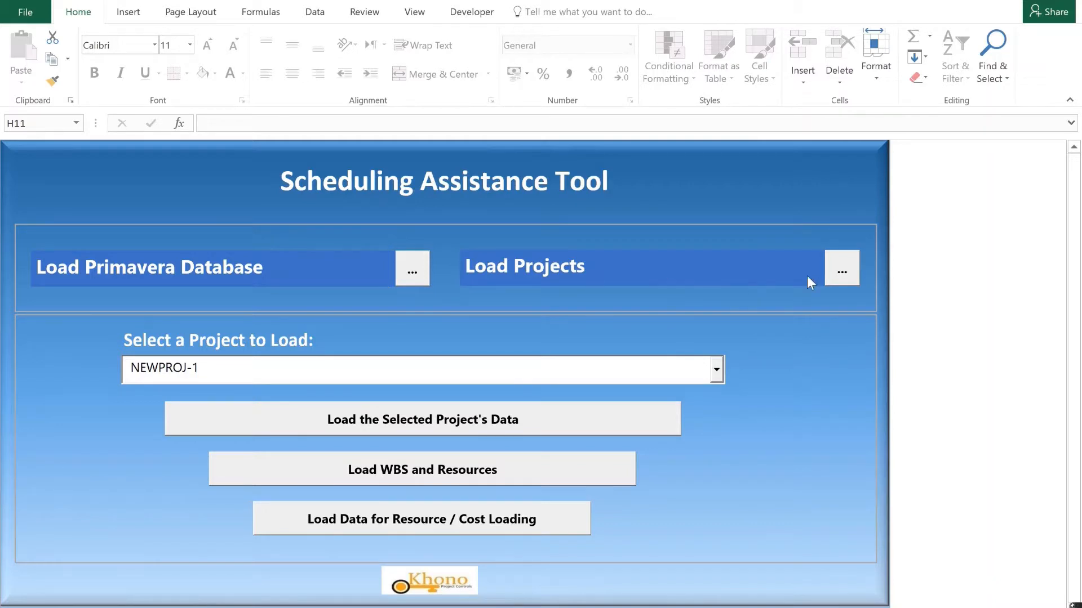
Load the database's project list and load the data of project NRG00910, Driftwood - Refuel Outage.
left_click(841, 273)
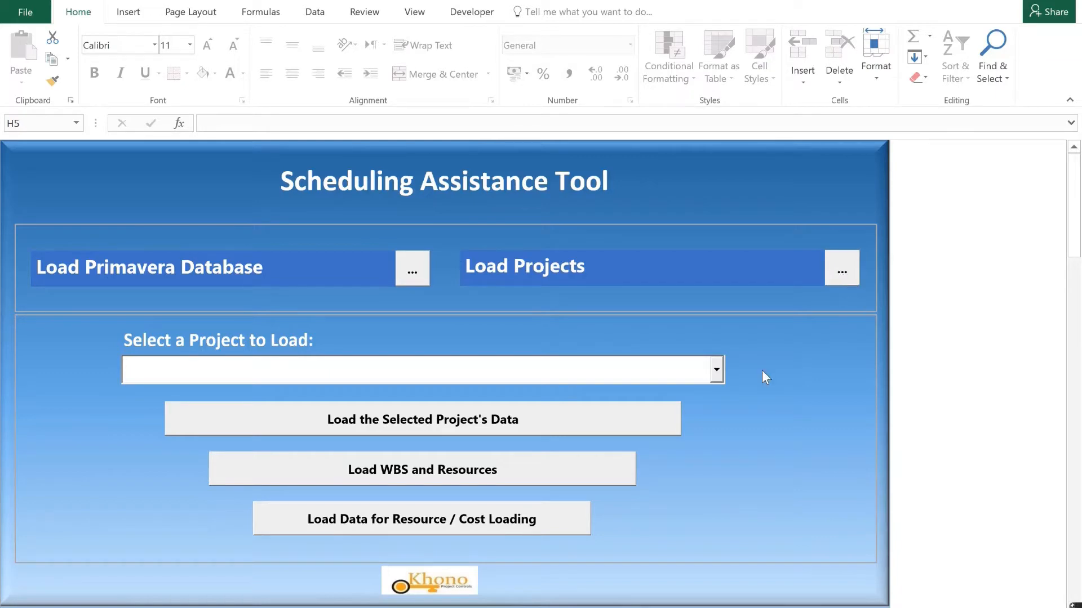
left_click(717, 377)
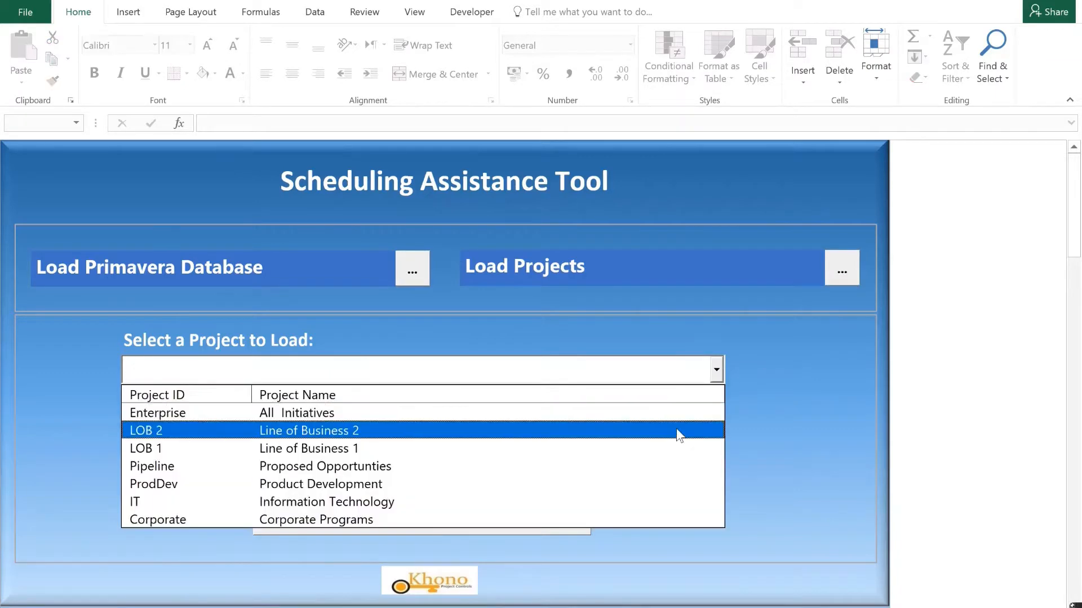
left_click(679, 433)
left_click(716, 376)
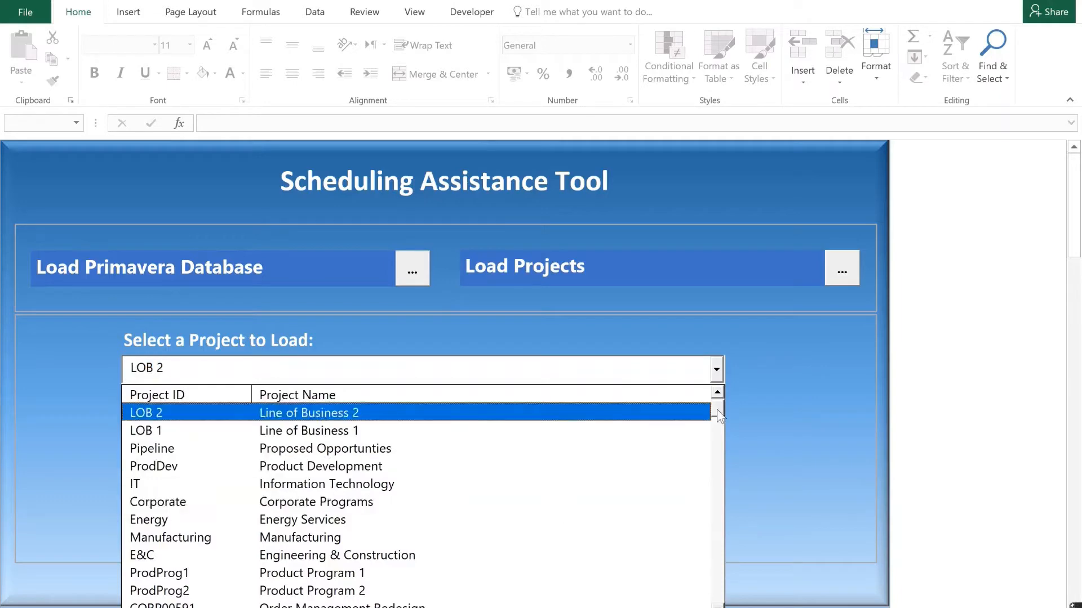
left_click_drag(718, 411, 715, 441)
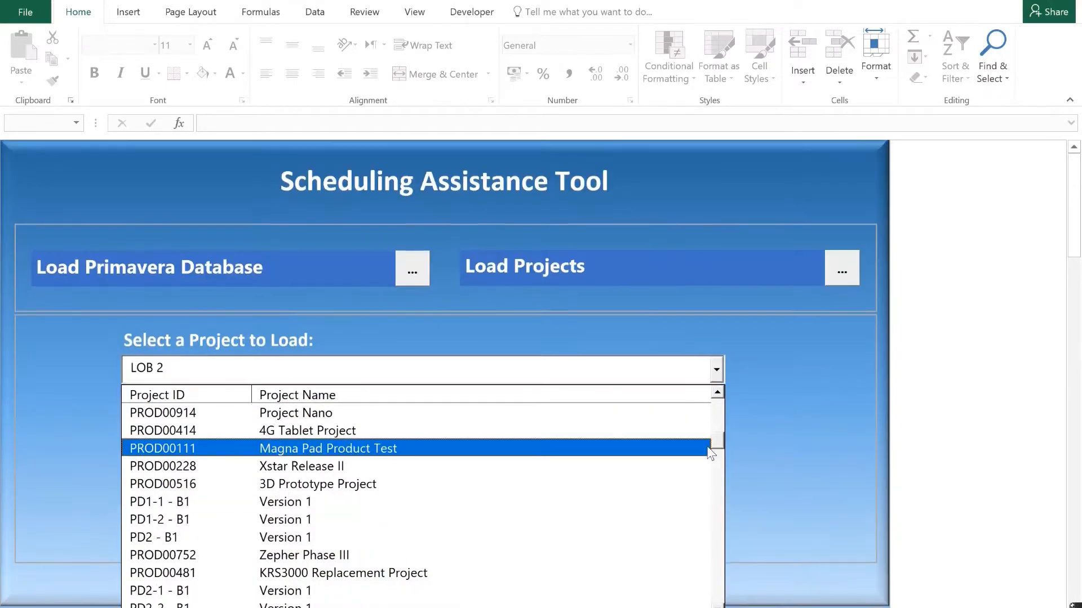
left_click_drag(716, 444, 713, 470)
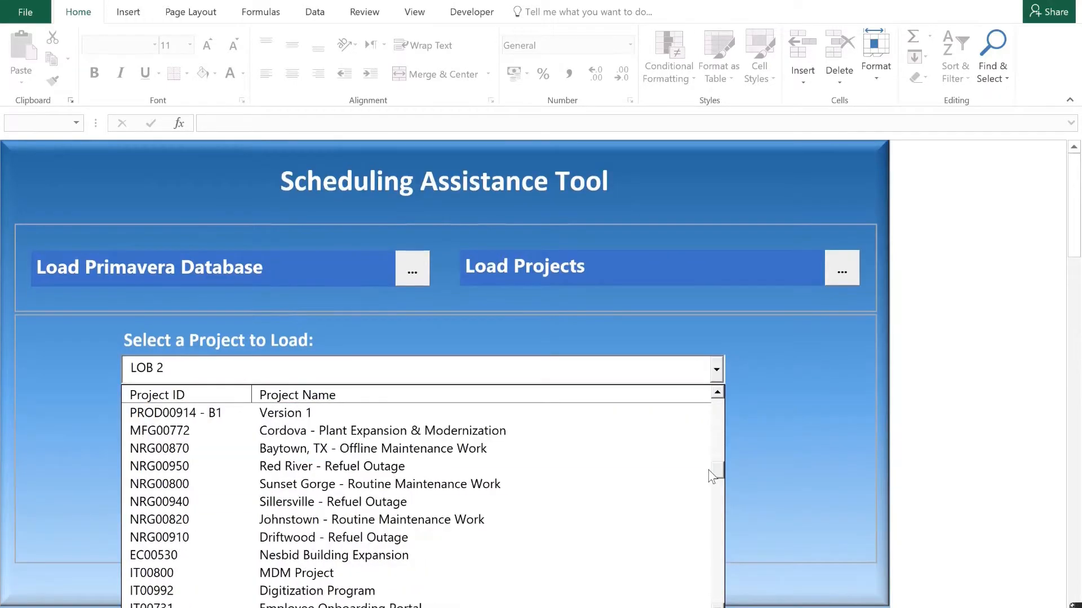
left_click(577, 534)
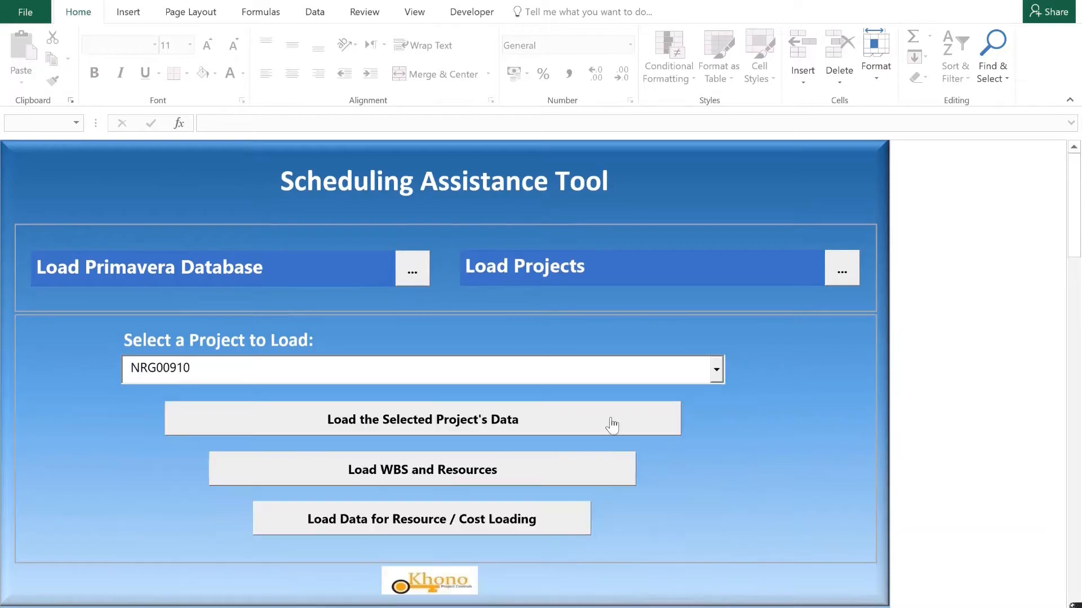
left_click(612, 425)
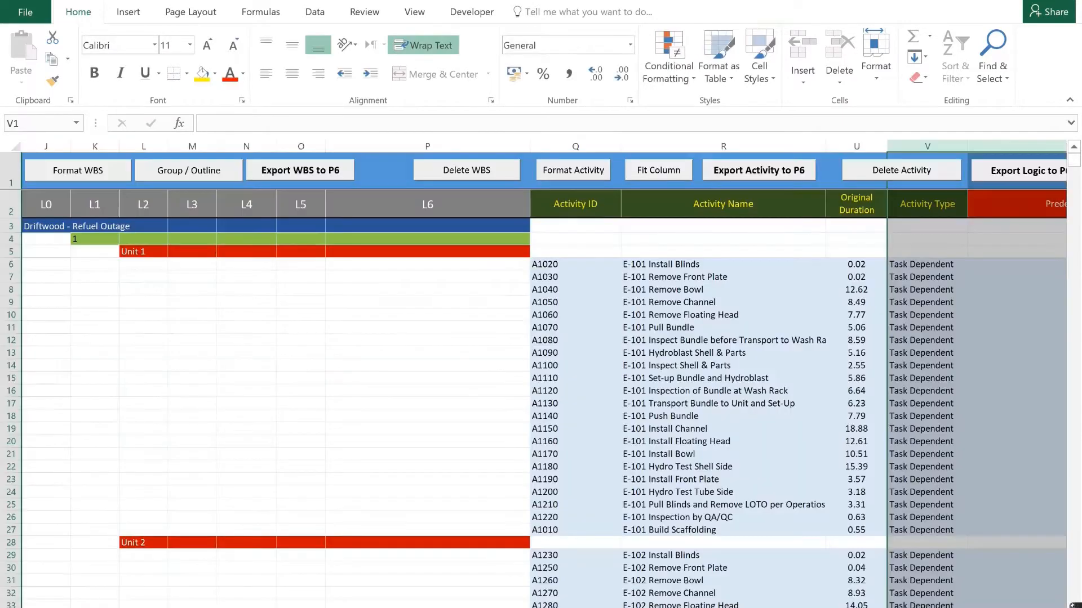
Examine the loaded WBS levels and their activities, from Unit 1 down to the last activity row.
left_click(256, 417)
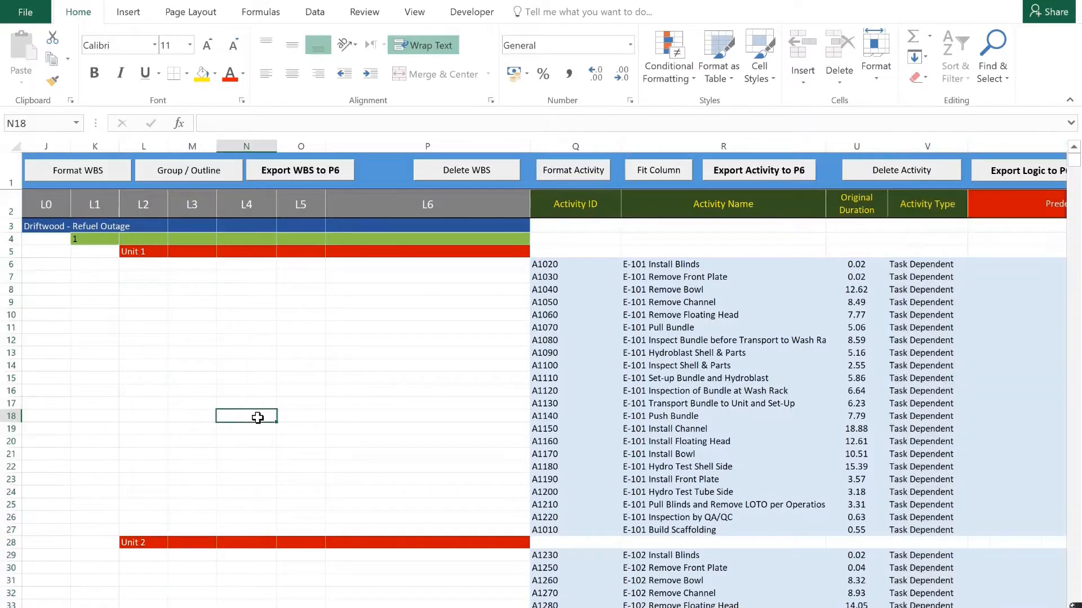
left_click(632, 354)
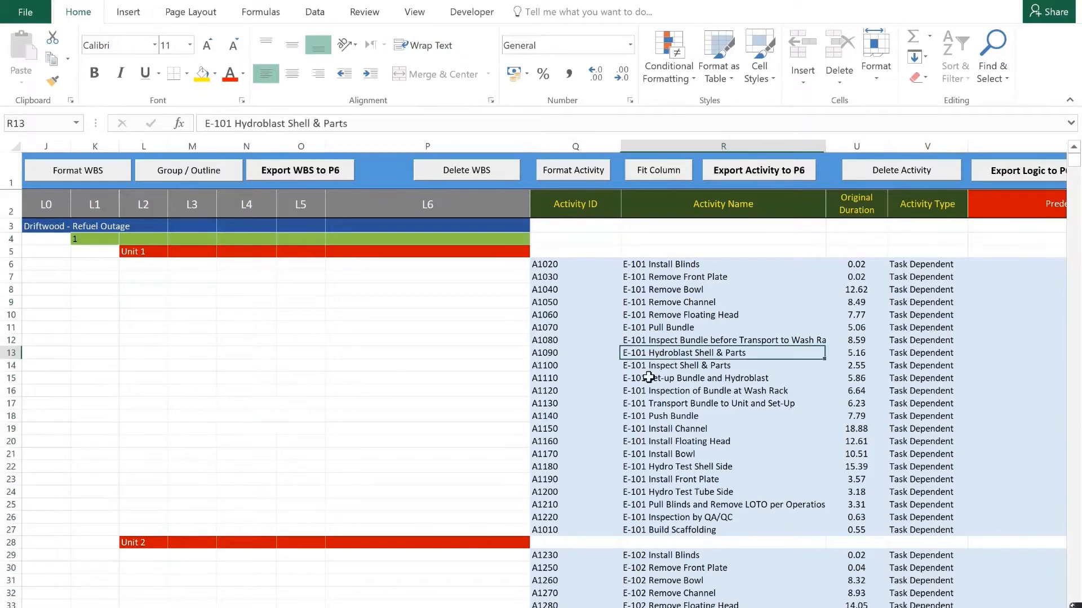
left_click(133, 252)
left_click(146, 554)
scroll(223, 524, "down", 9)
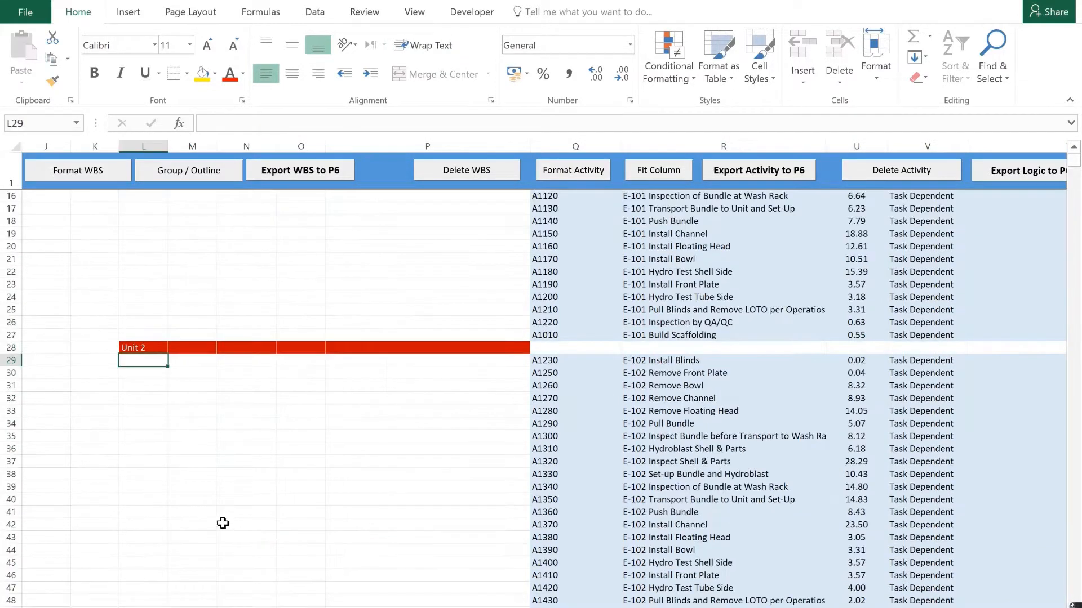
scroll(223, 523, "down", 2)
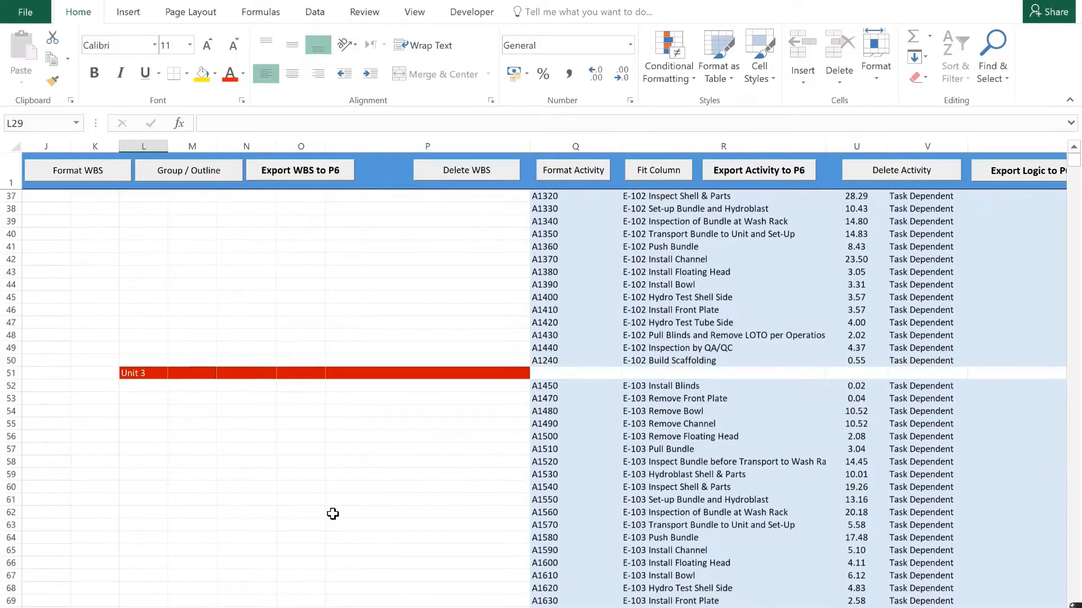
left_click(587, 502)
scroll(620, 499, "down", 5)
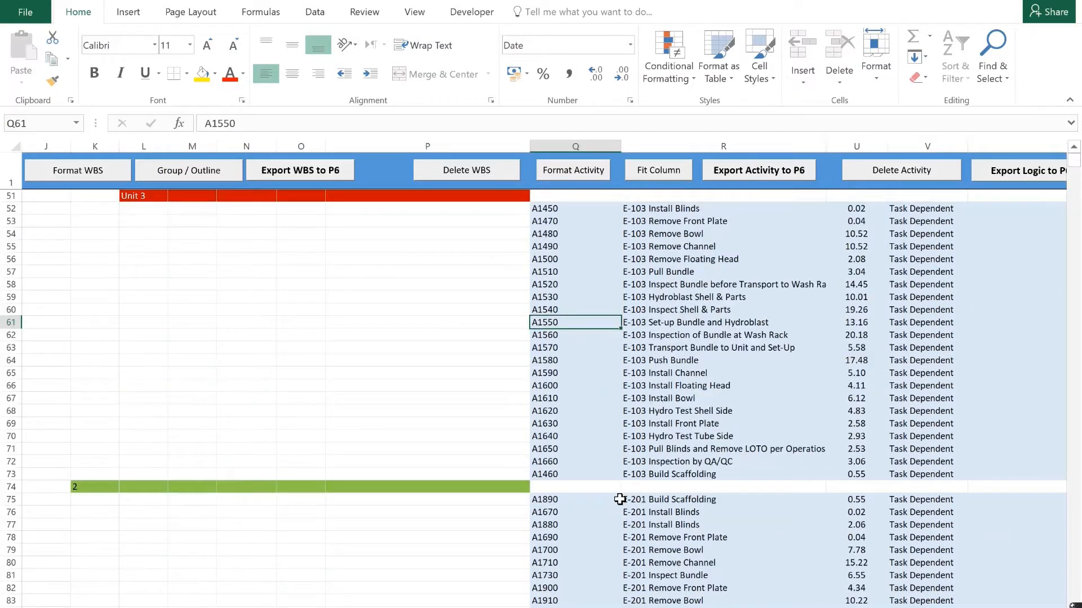
scroll(619, 499, "down", 12)
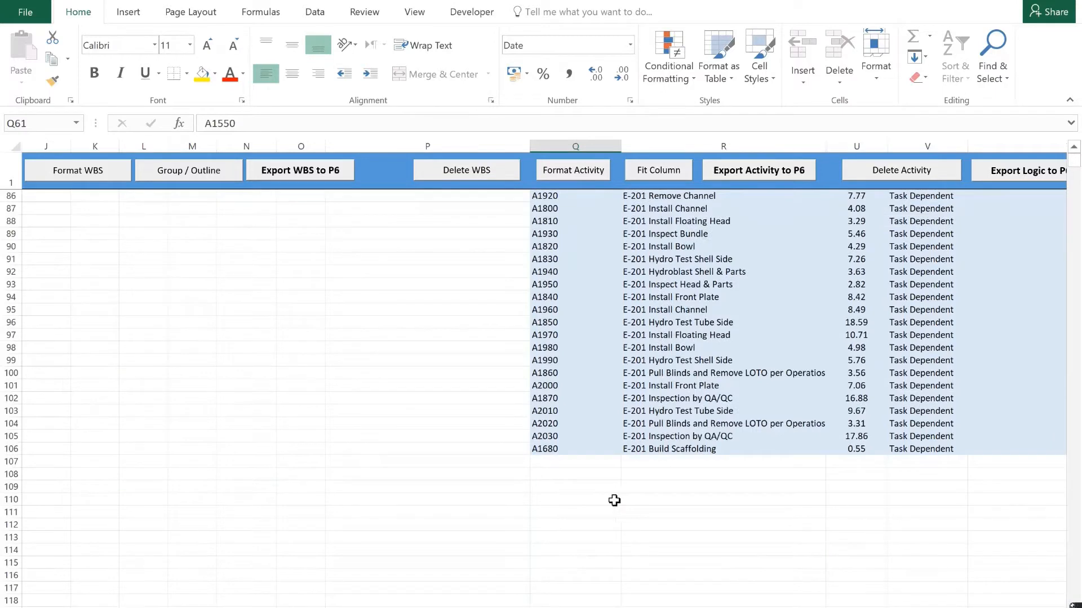
scroll(615, 500, "up", 20)
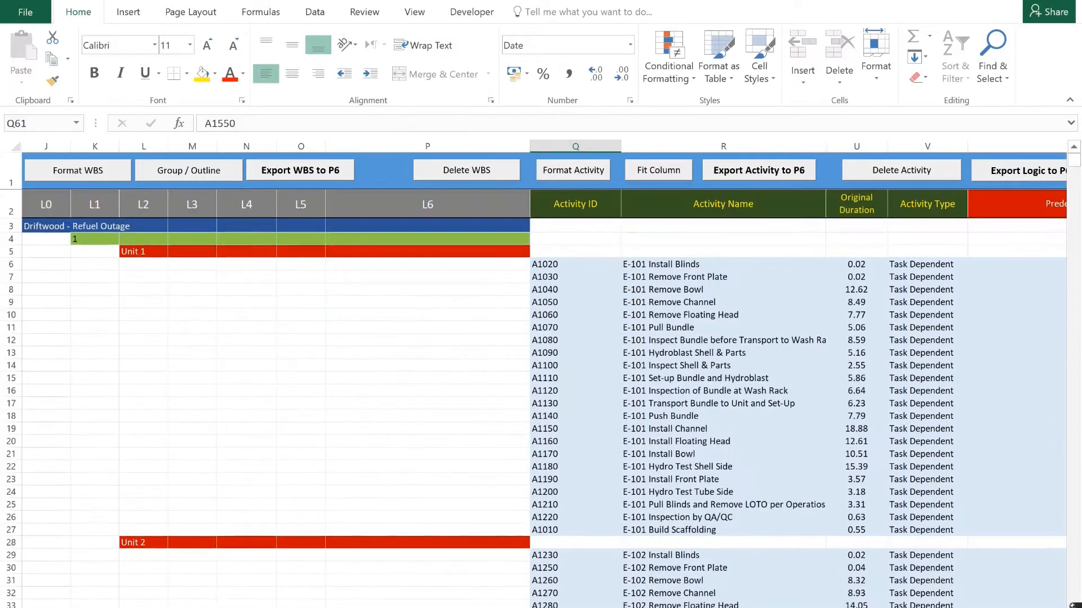
Return to the Scheduling Assistance Tool sheet and load the Oracle database PMDB_DAT1.DBF from the oradata\orcl folder on Local Disk (C:).
key("ctrl+Page_Up")
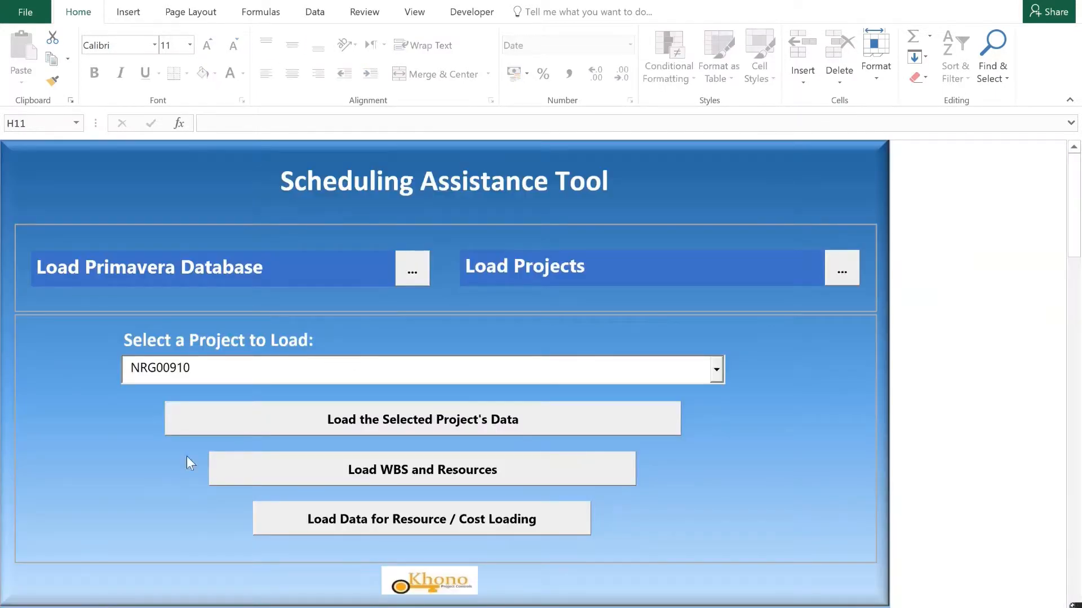
left_click(408, 275)
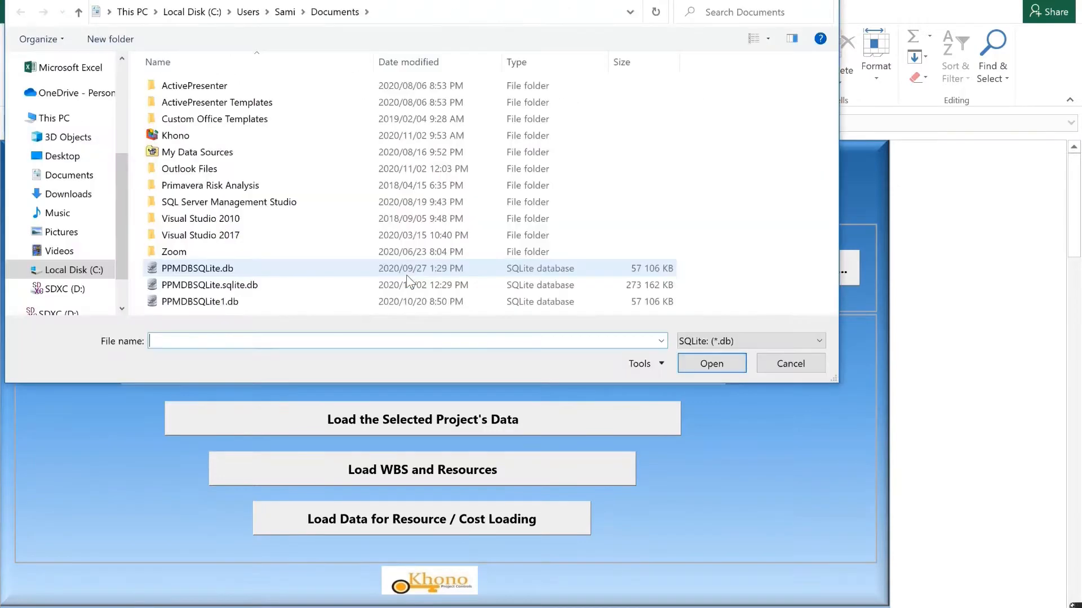
left_click(821, 340)
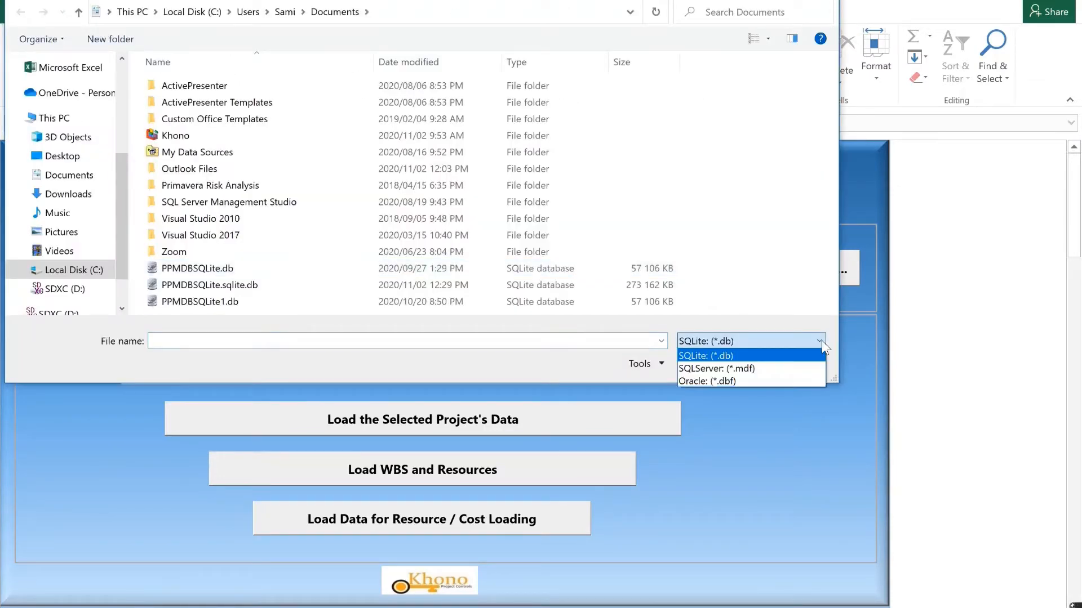
left_click(773, 379)
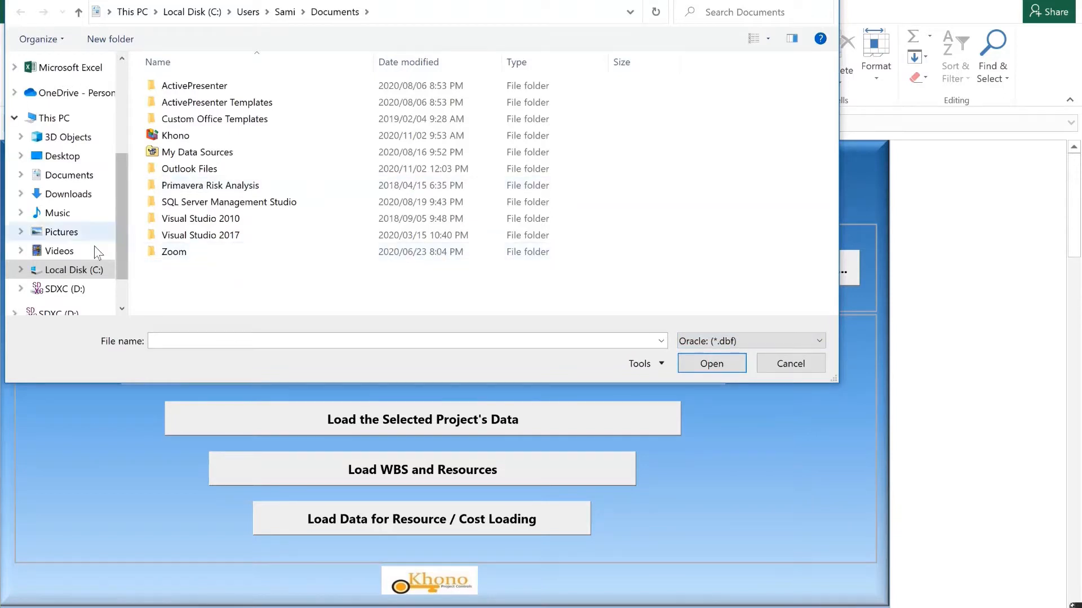
left_click(79, 272)
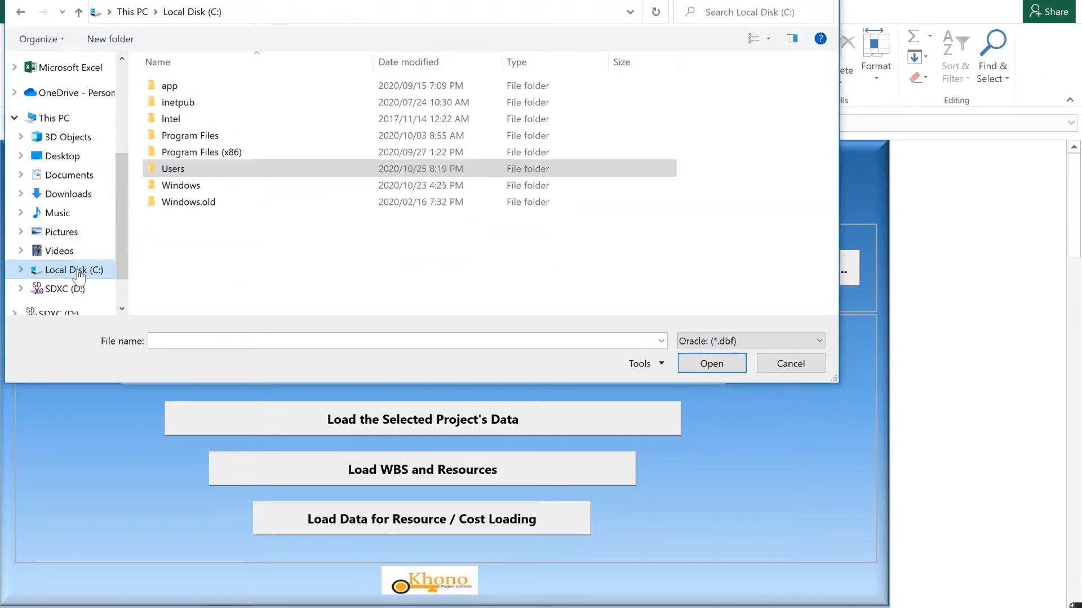
double_click(167, 88)
double_click(168, 89)
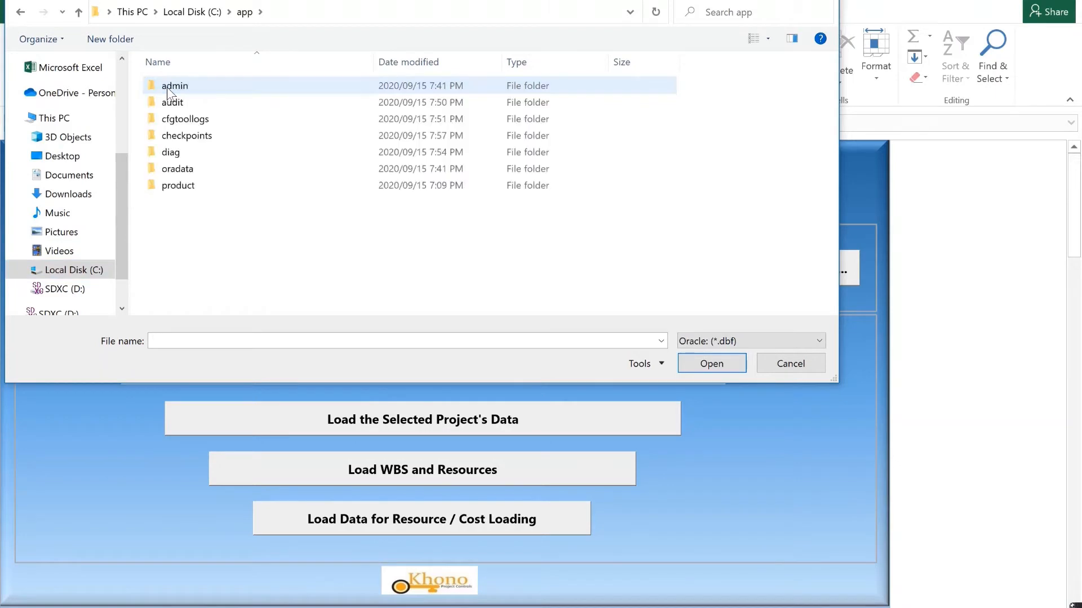
double_click(188, 175)
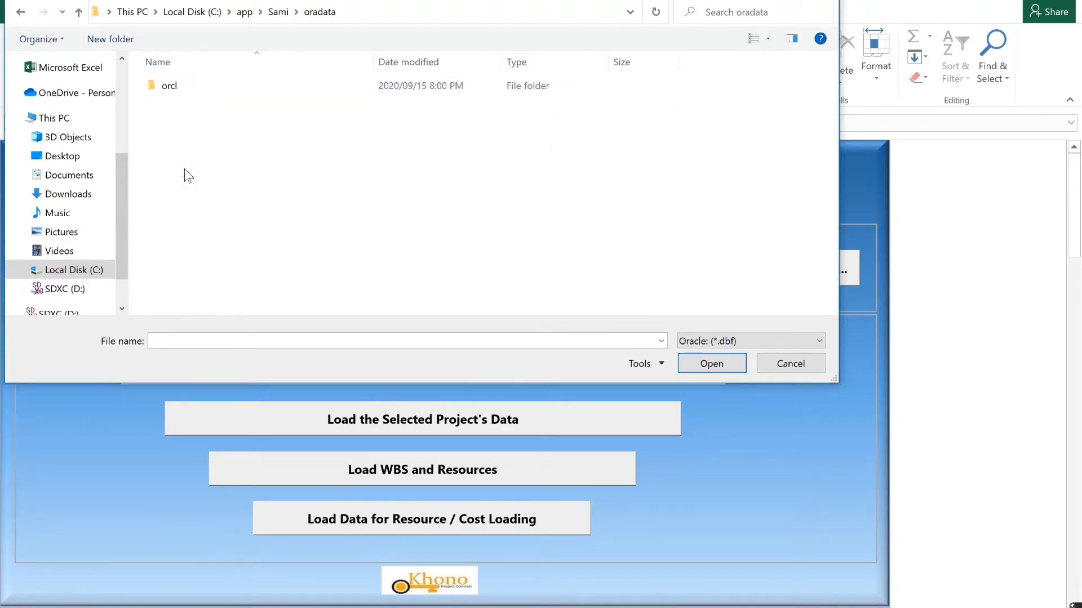
left_click(168, 90)
double_click(168, 88)
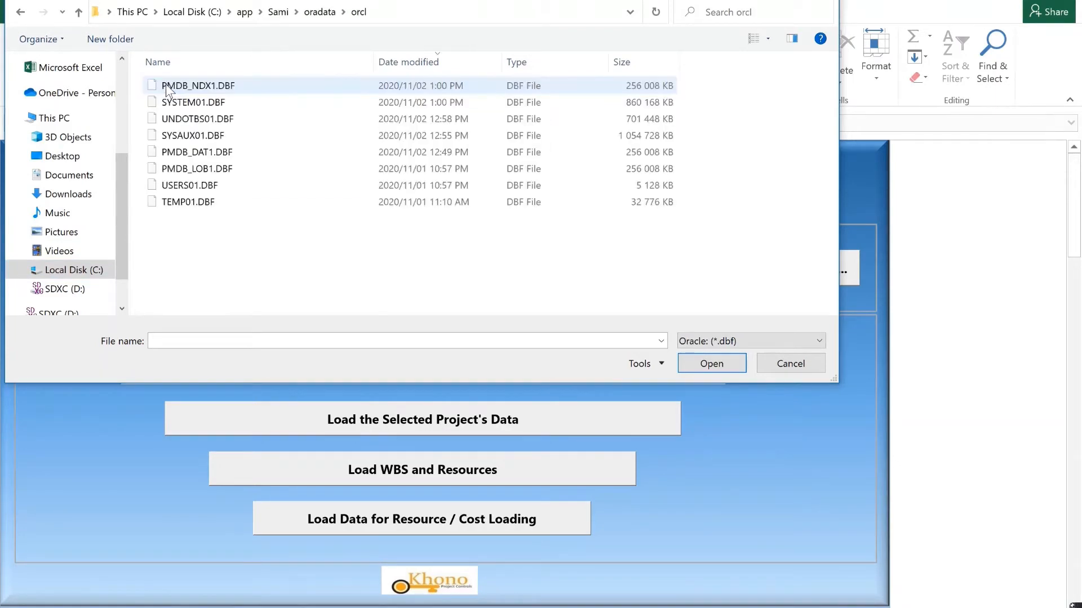
left_click(209, 153)
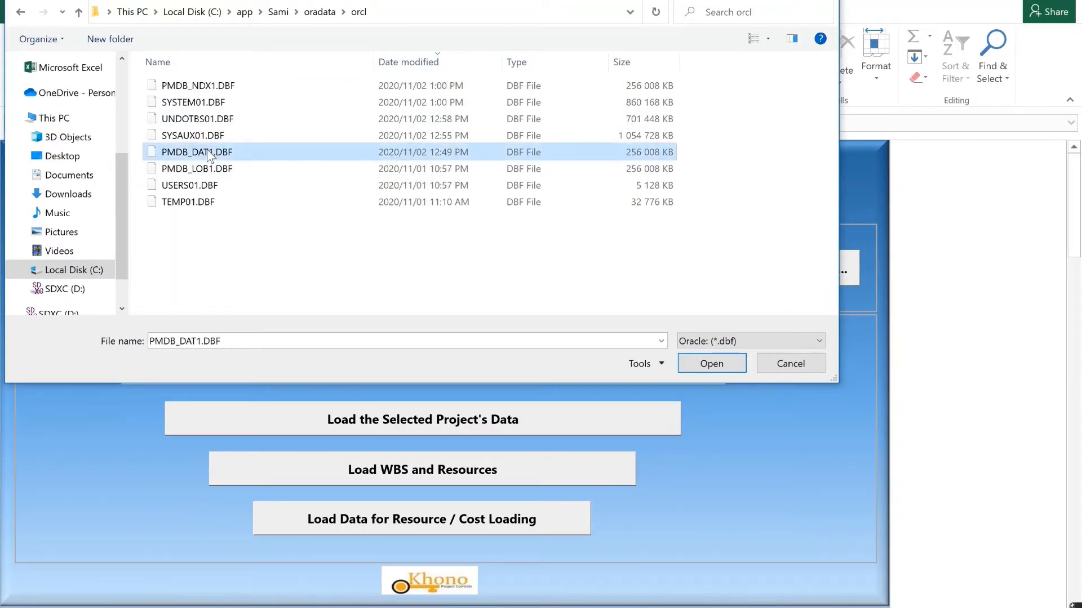
left_click(697, 366)
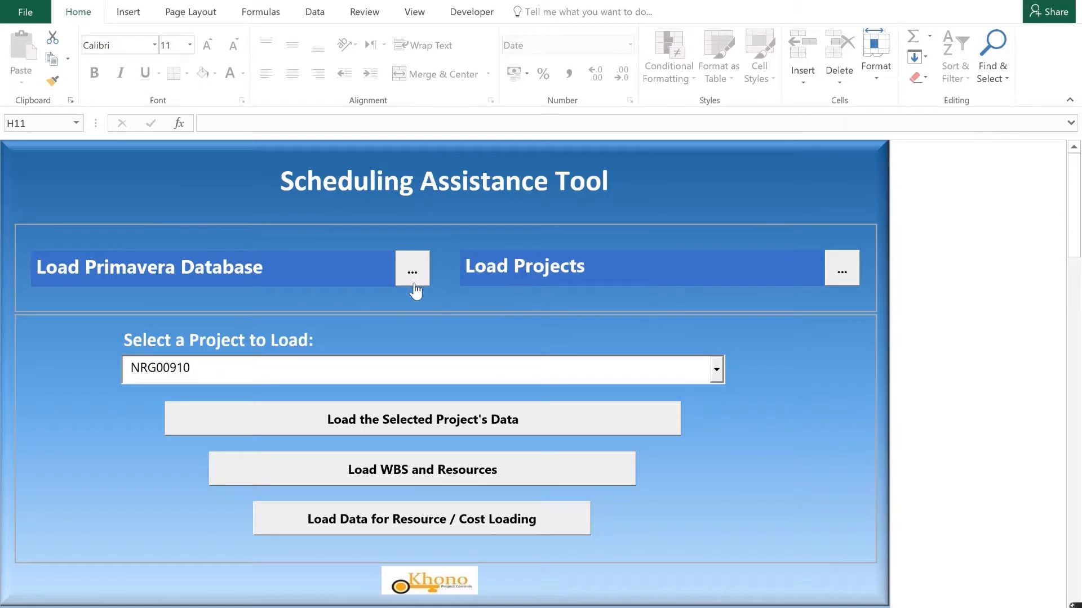
Load the Oracle project list with the prefilled administrative credentials and load the data of project NEWPROJ-1, Cooling System.
left_click(842, 275)
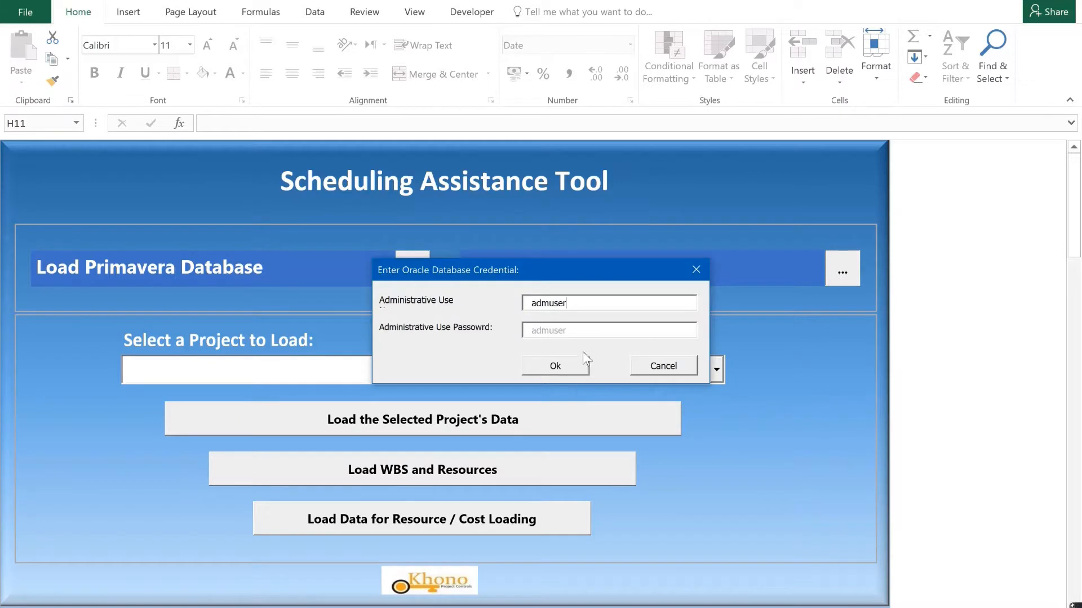
left_click(549, 365)
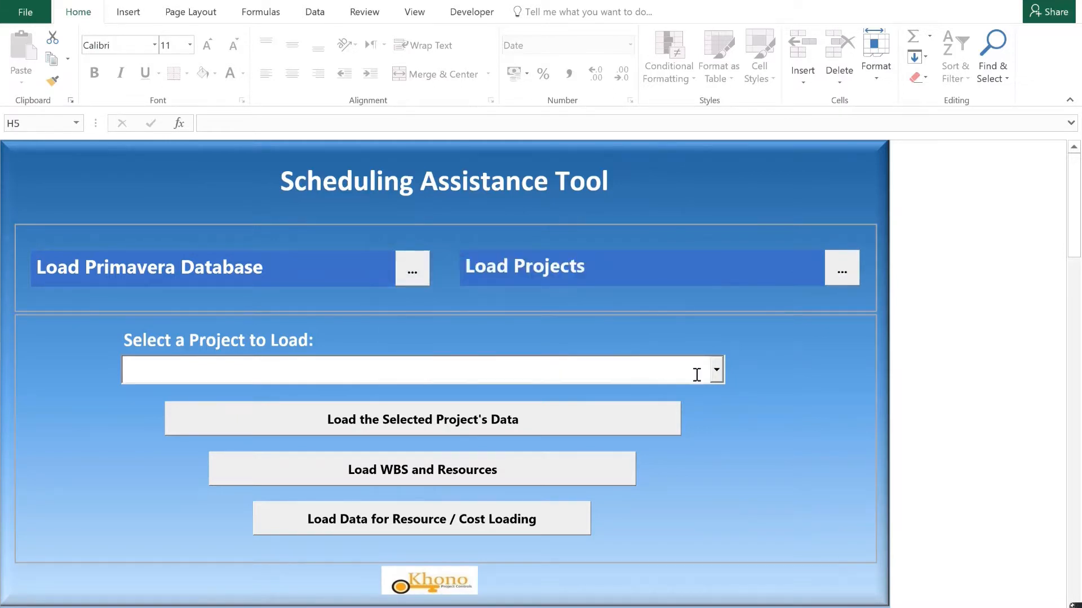
left_click(715, 370)
left_click(633, 438)
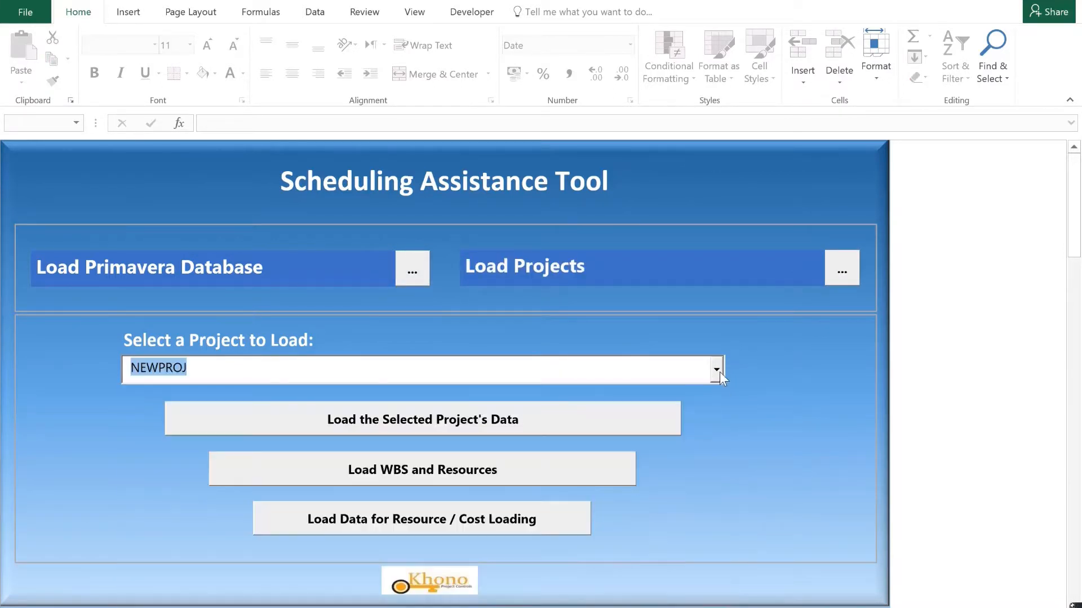
left_click(715, 370)
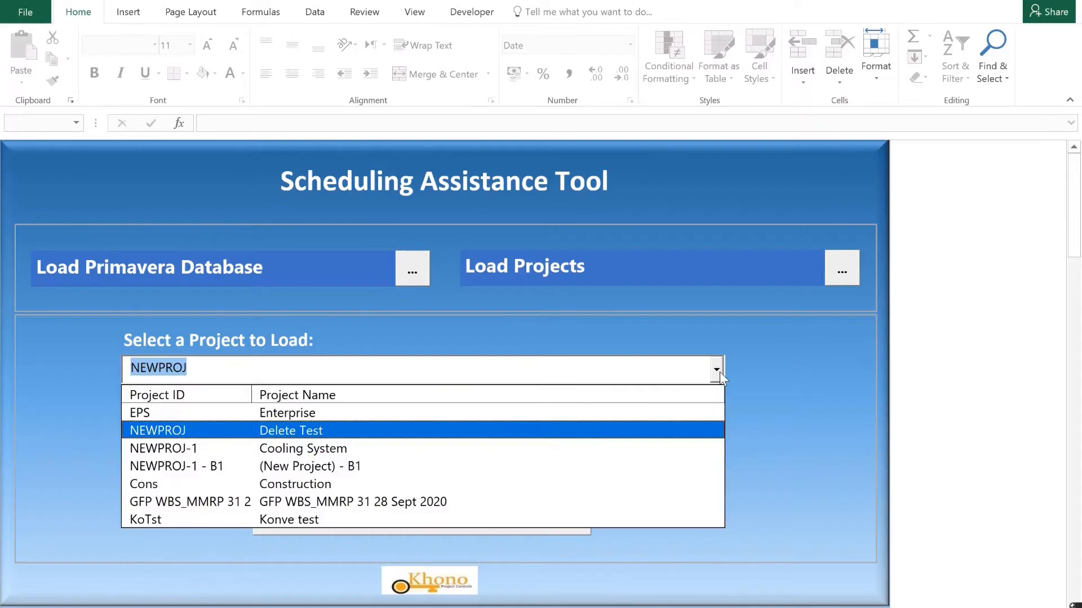
left_click(638, 446)
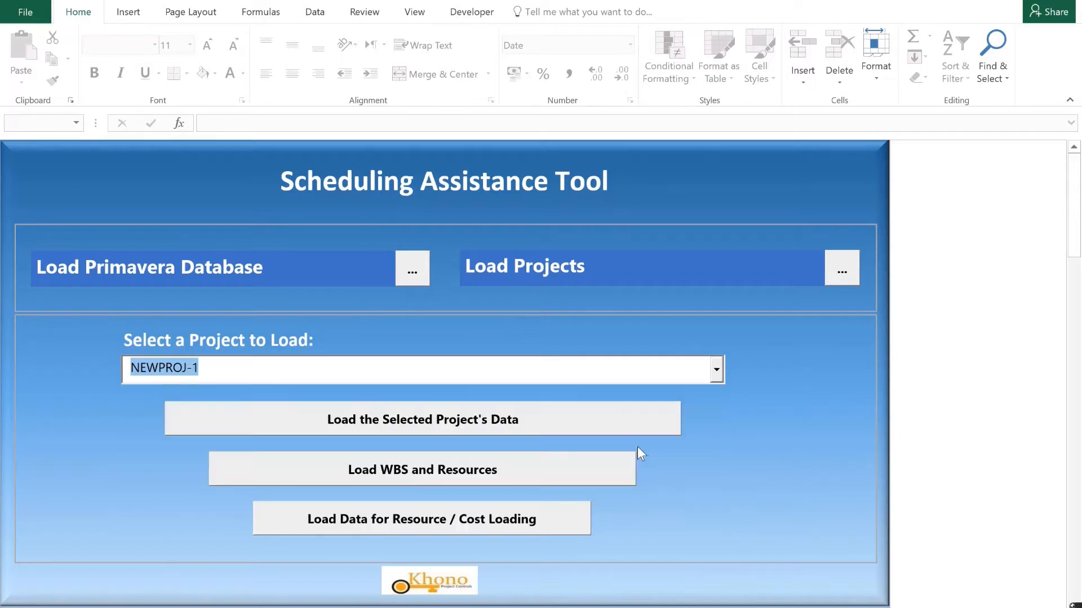
left_click(638, 434)
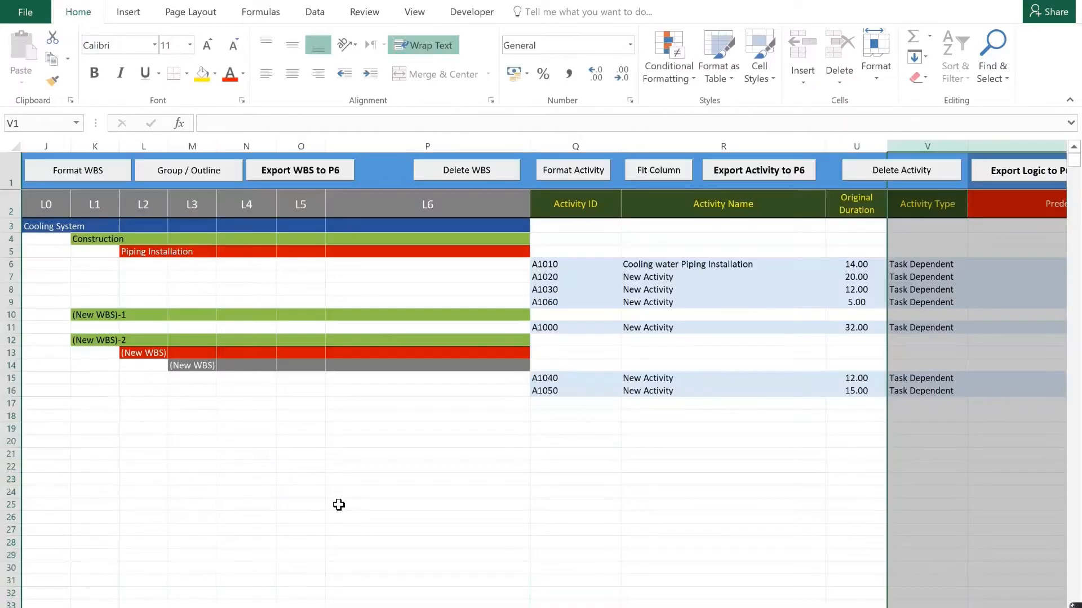
Examine the loaded Cooling System WBS levels and their activity IDs and names.
left_click(339, 503)
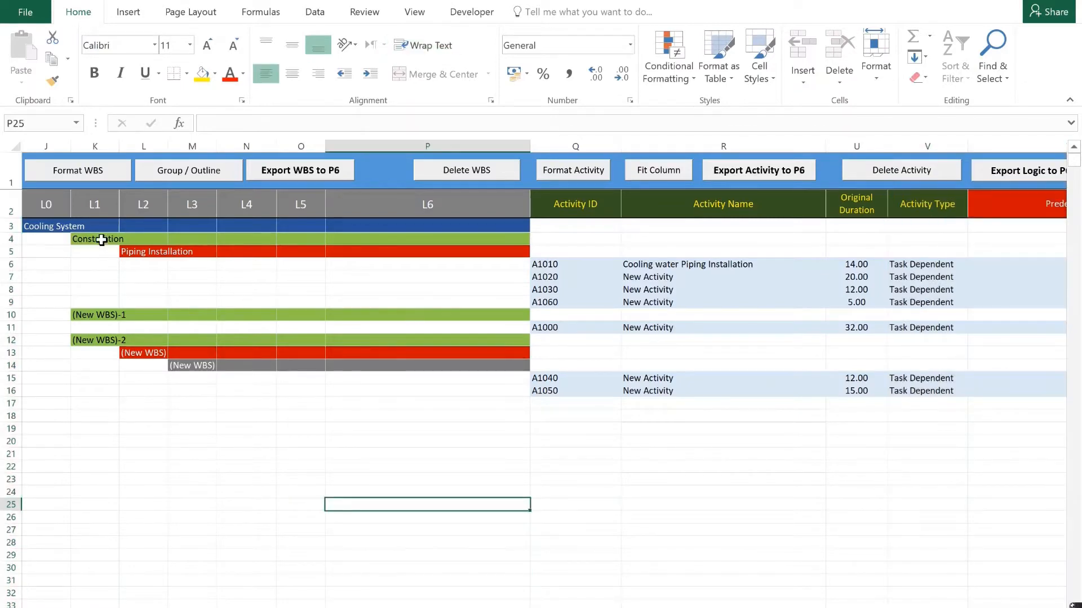
left_click_drag(105, 241, 141, 365)
left_click_drag(542, 277, 648, 389)
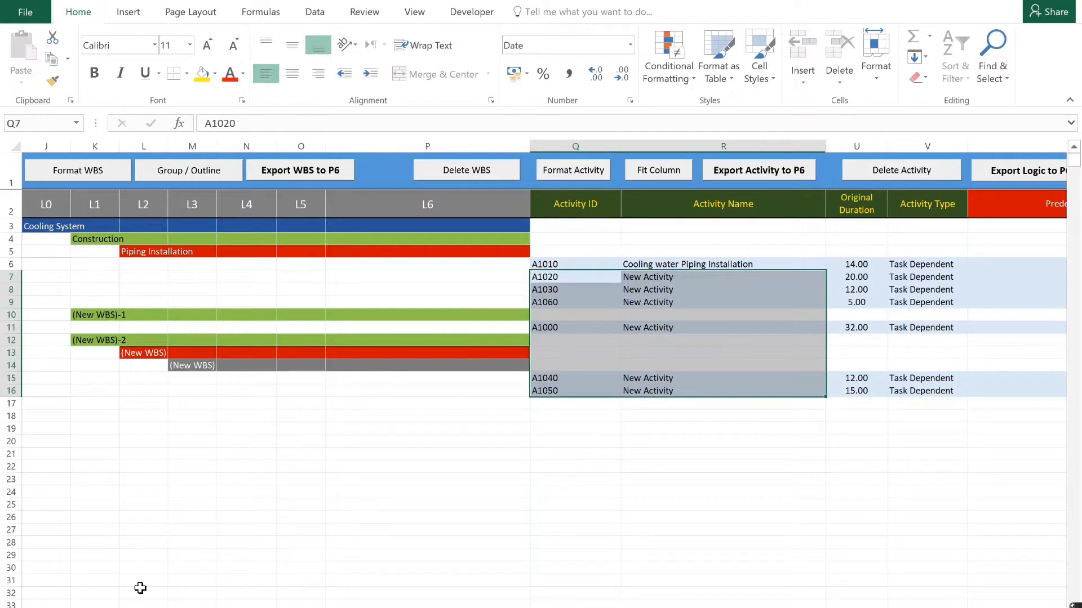
Return to the Scheduling Assistance Tool sheet and start loading a Primavera database with the file type SQLServer (*.mdf).
left_click(169, 607)
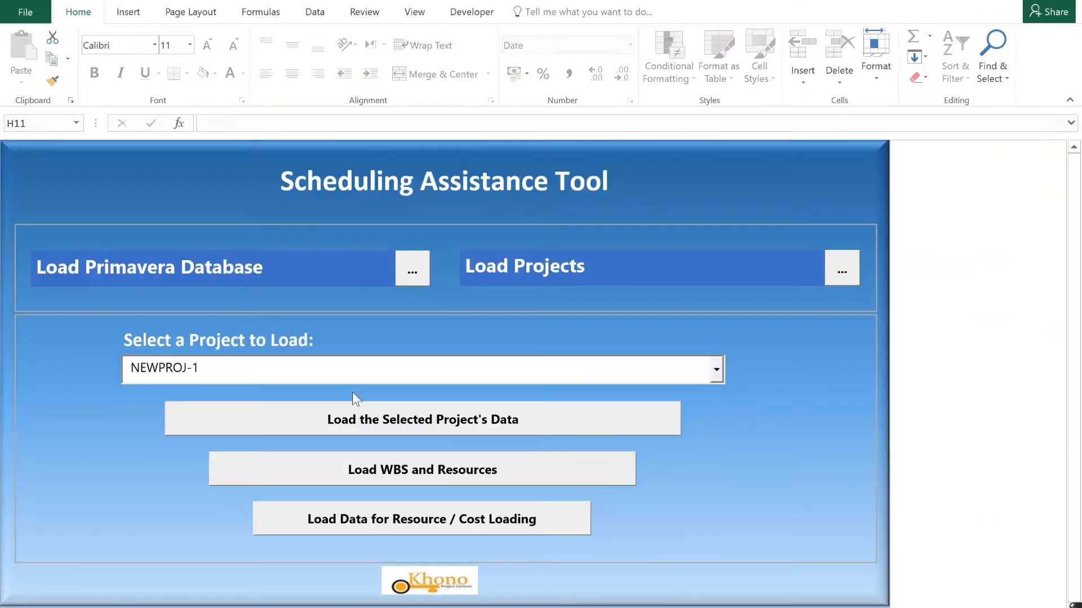
left_click(415, 273)
left_click(794, 341)
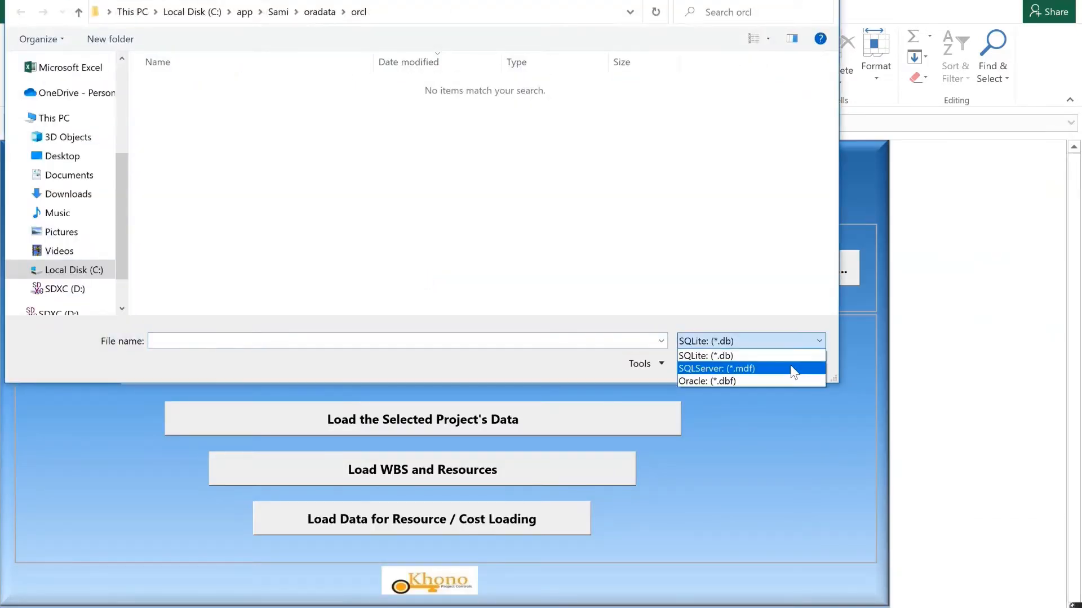
left_click(795, 369)
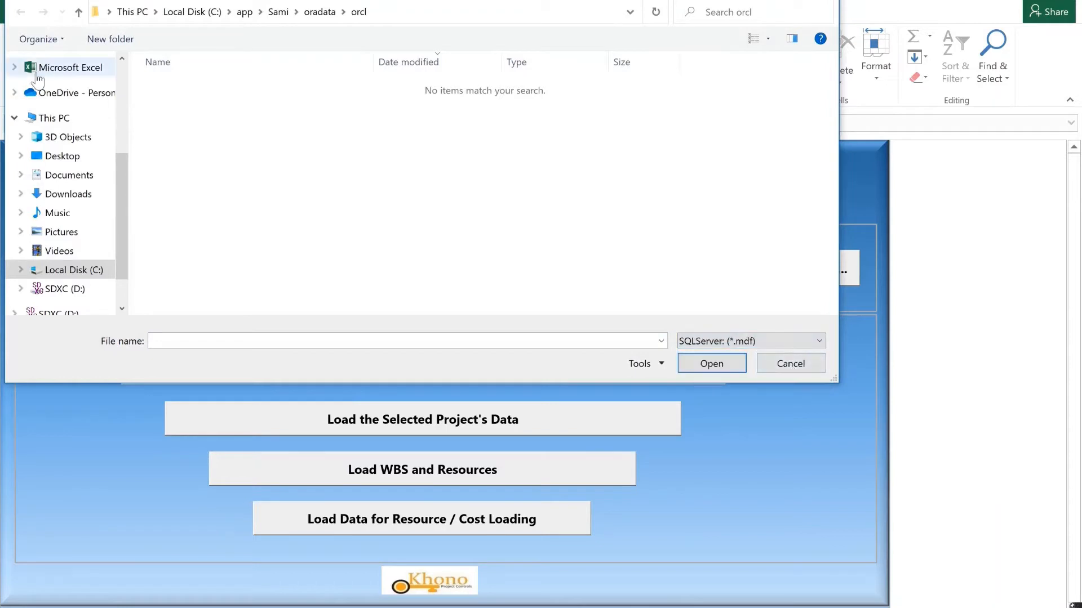
Load the database PMDB_DAT.MDF from Program Files\Microsoft SQL Server\MSSQL15.SQLEXPRESS\MSSQL\DATA on Local Disk (C:).
left_click(64, 121)
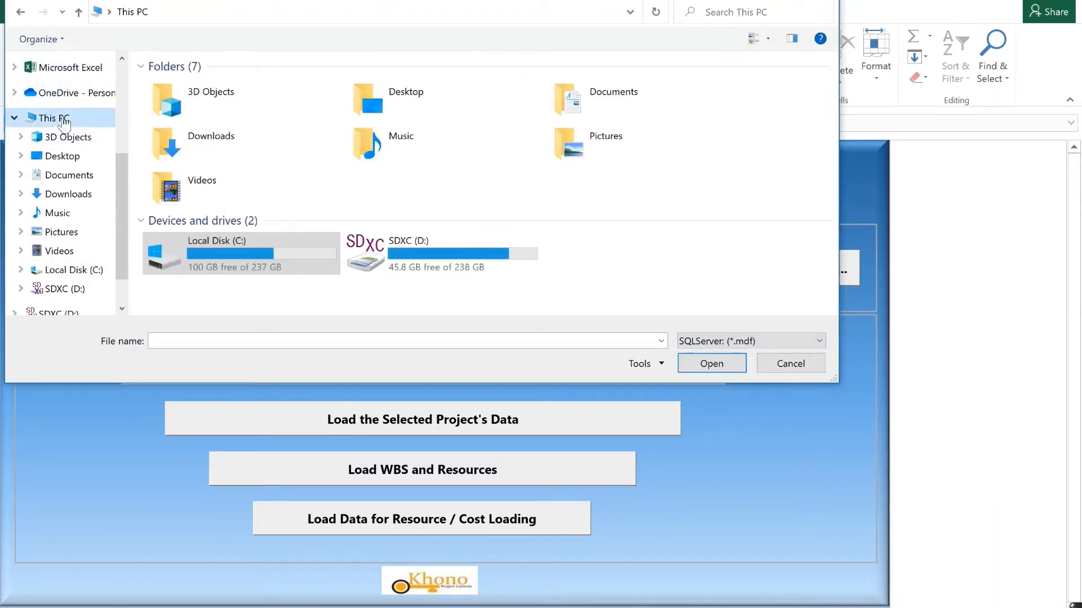
double_click(274, 252)
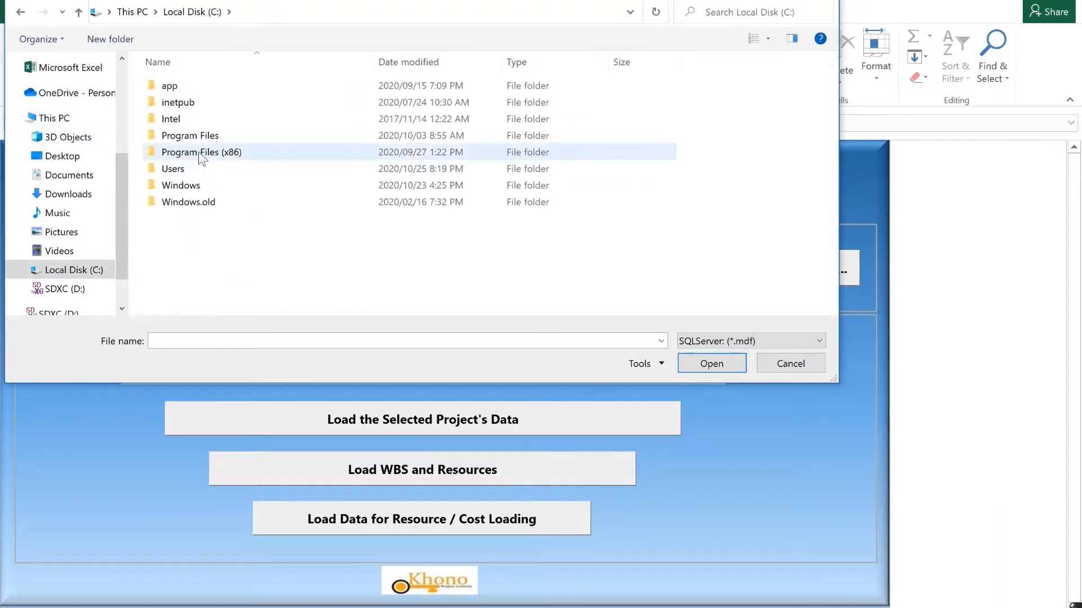
double_click(153, 137)
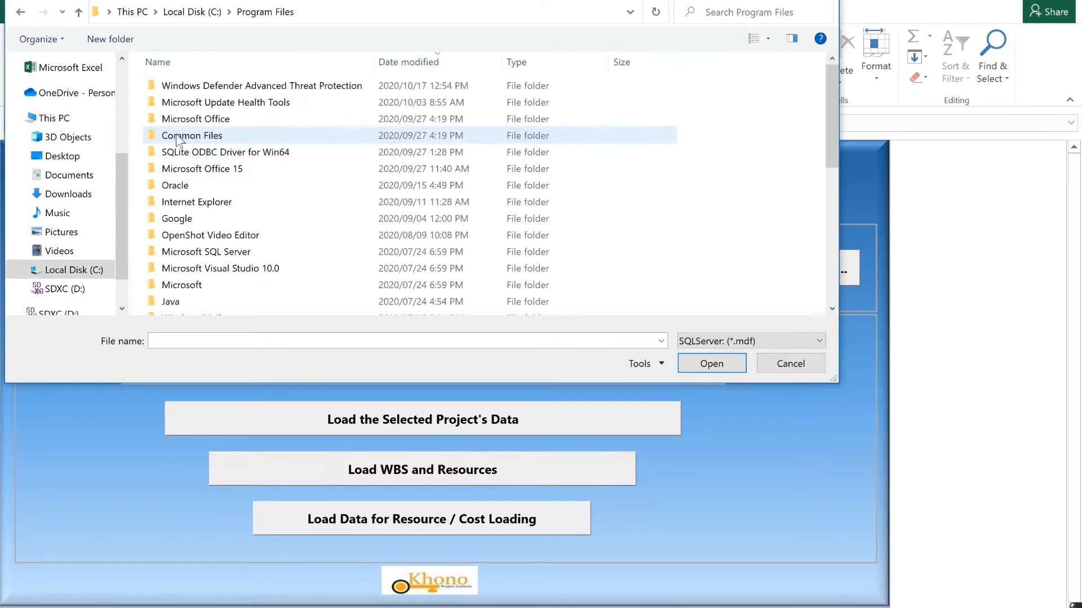
double_click(216, 254)
double_click(194, 165)
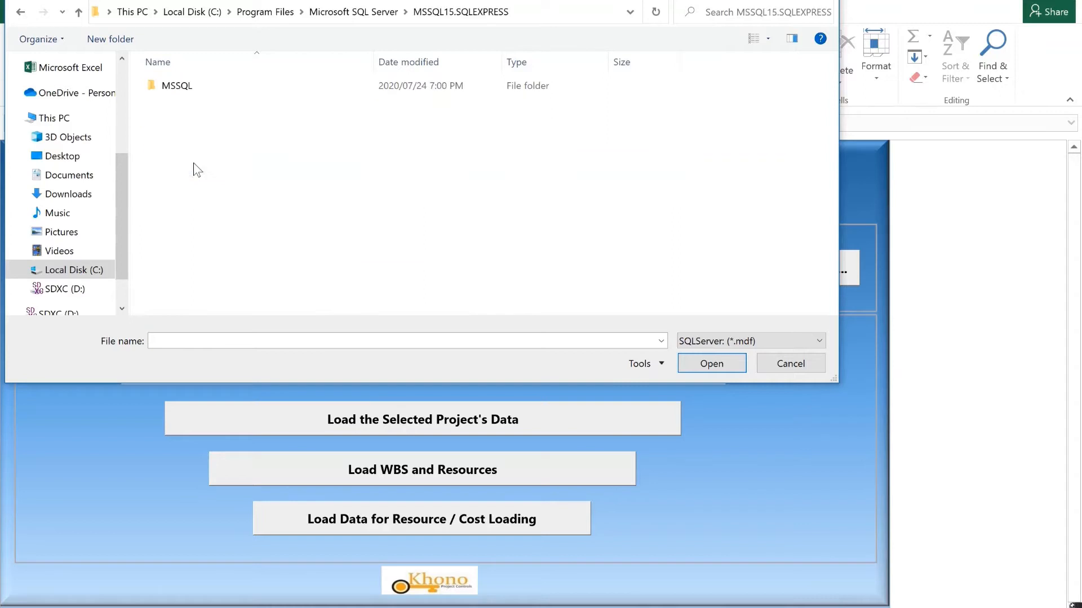
double_click(175, 87)
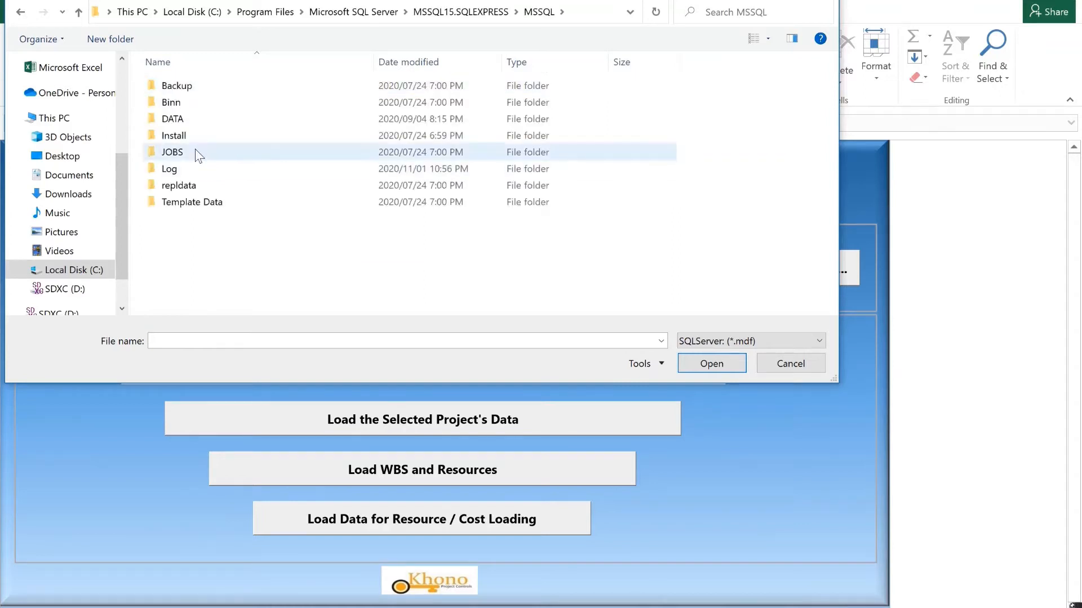
double_click(169, 118)
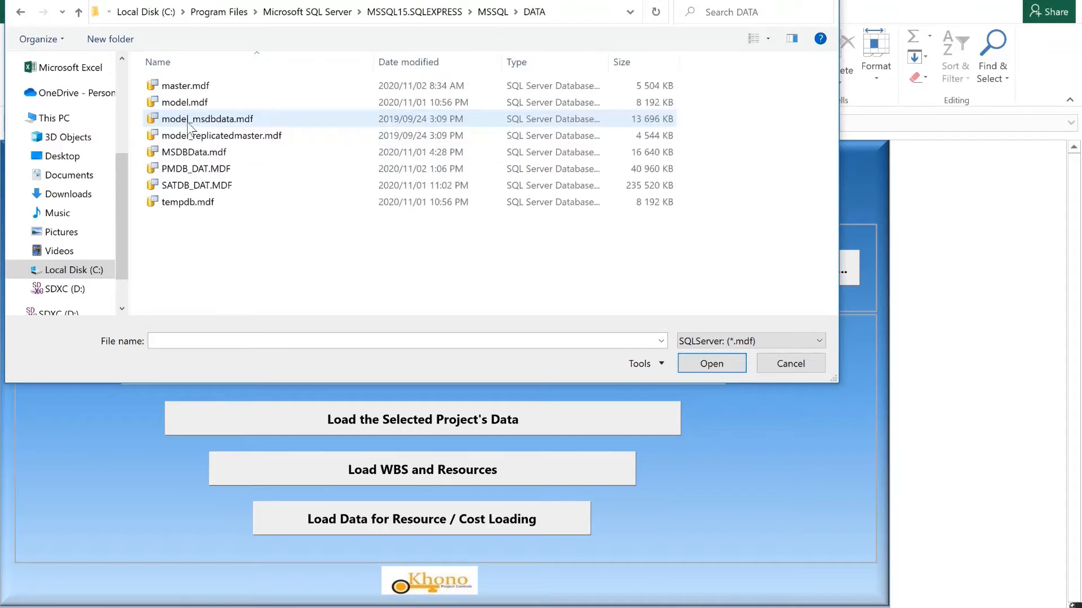
left_click(208, 172)
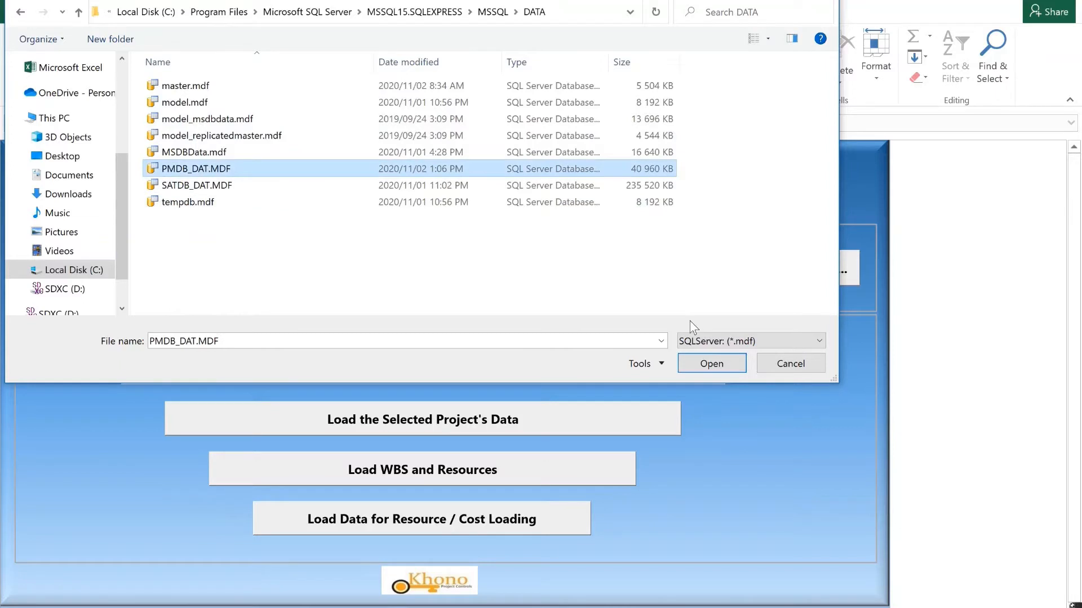
left_click(717, 368)
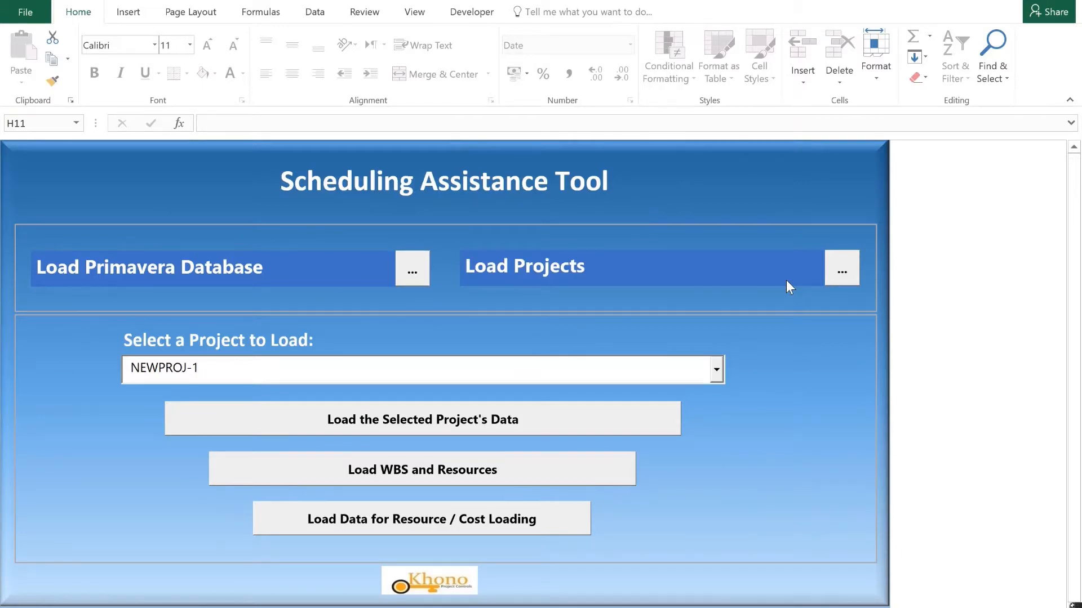
Load the SQL Server project list and load the data of project SAT-2, SAT Resource Loading.
left_click(843, 272)
left_click(715, 370)
left_click(719, 430)
left_click(715, 370)
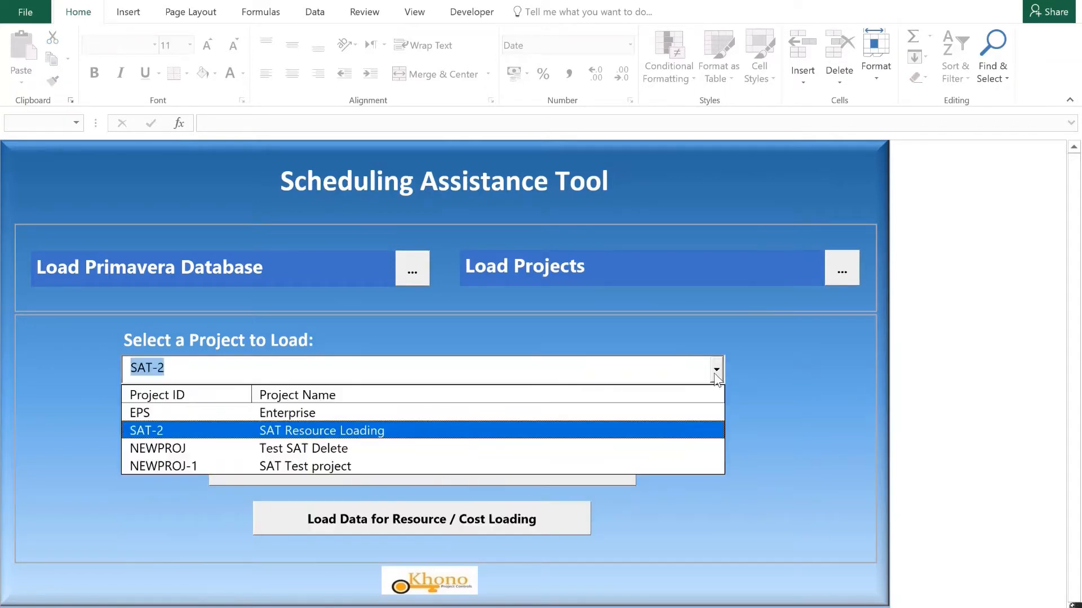
left_click(601, 433)
left_click(599, 431)
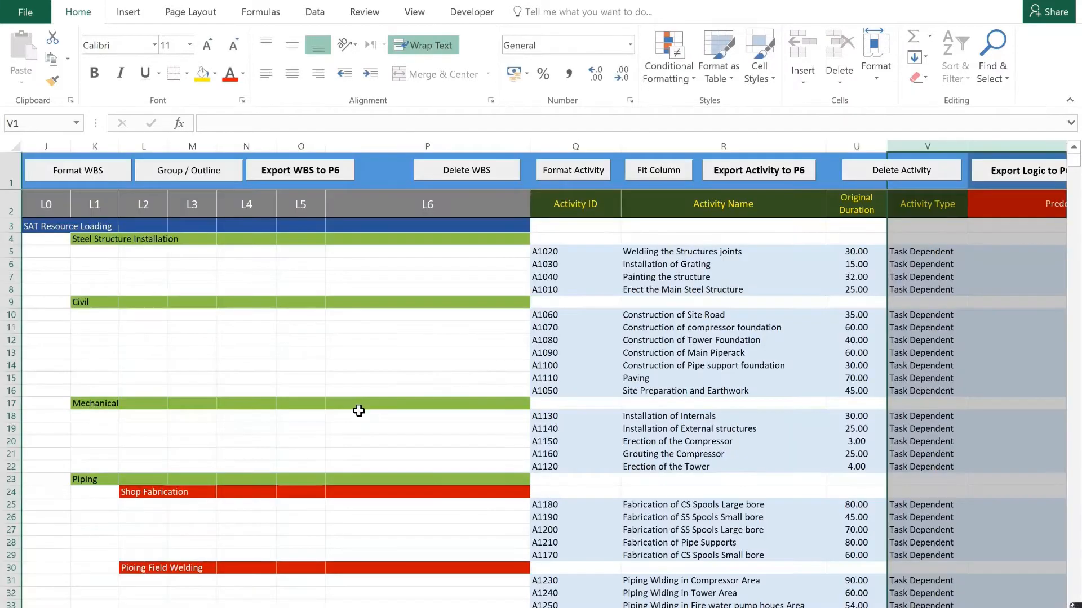
left_click(341, 358)
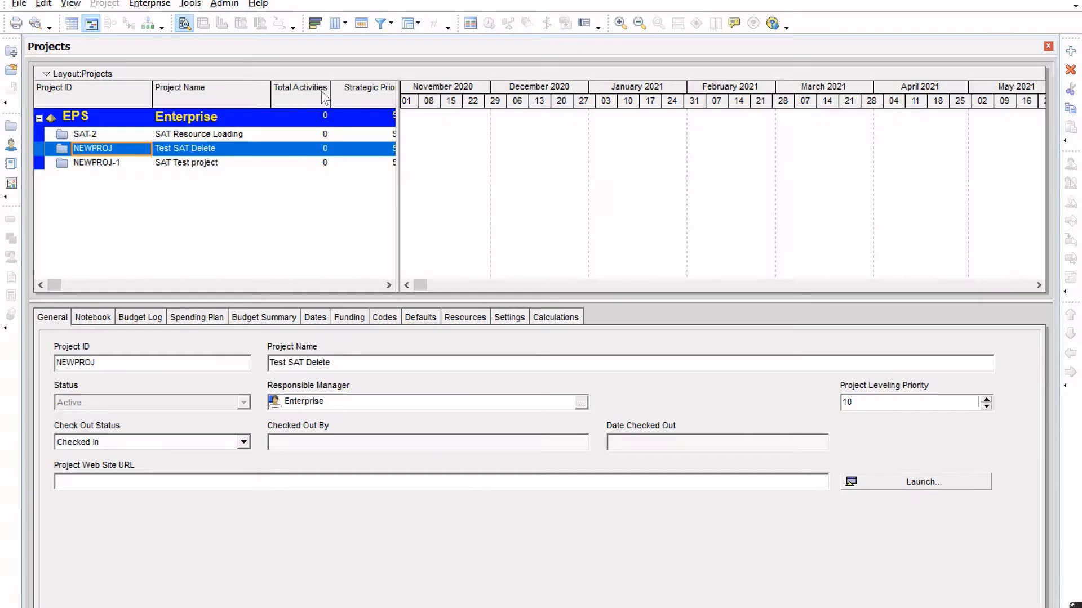
In Primavera P6, create a new project under the Enterprise EPS, accepting the remaining wizard defaults.
left_click(191, 135)
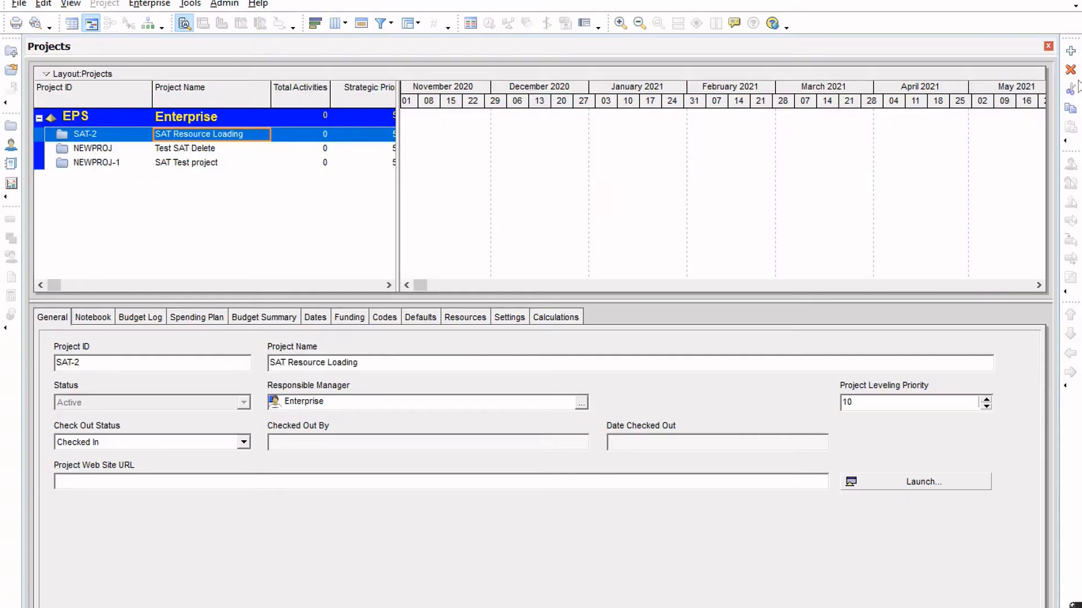
left_click(1070, 51)
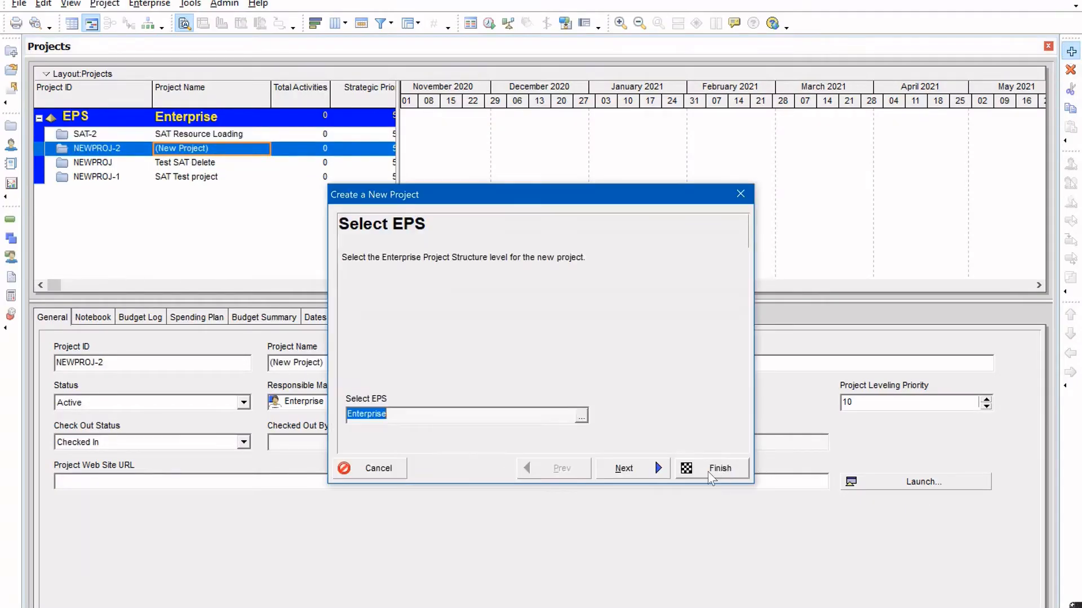
left_click(710, 469)
Name the new project "Schedule in SAT" and refresh the P6 data.
left_click(244, 149)
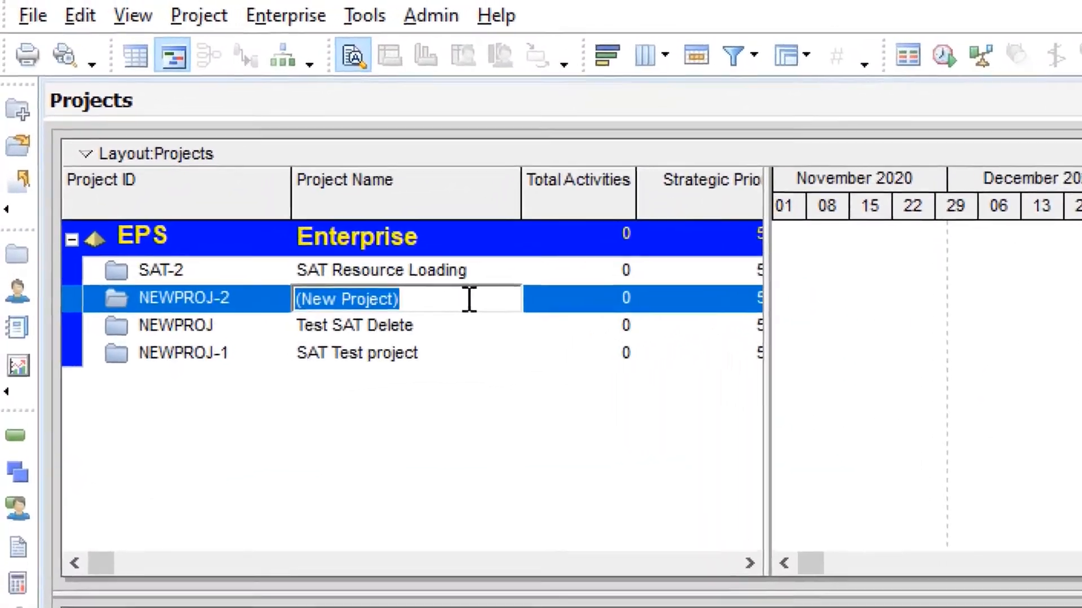
type("Sched")
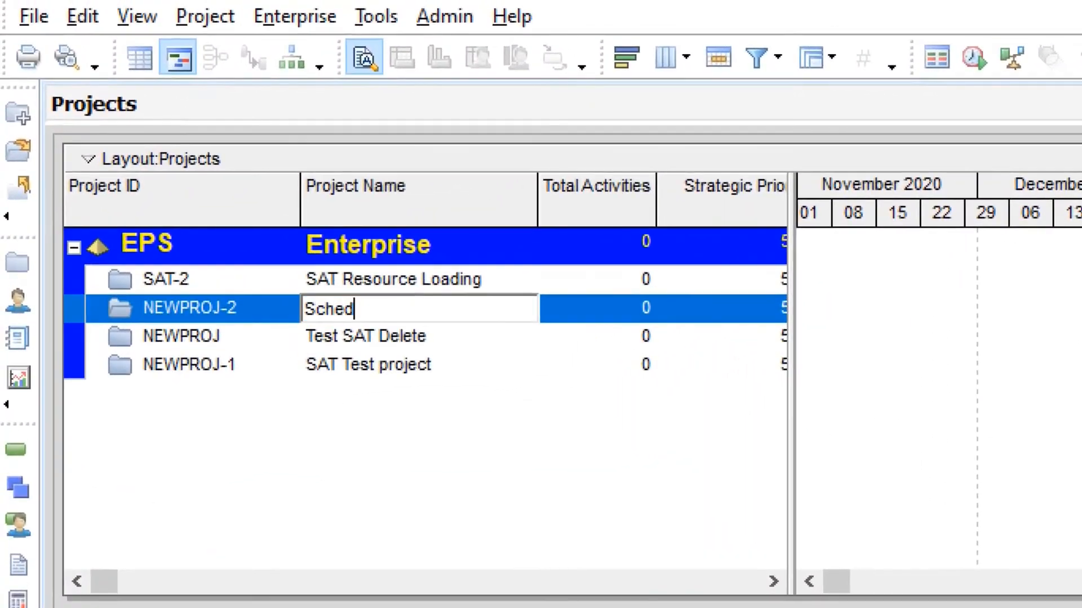
type("ule in SAT")
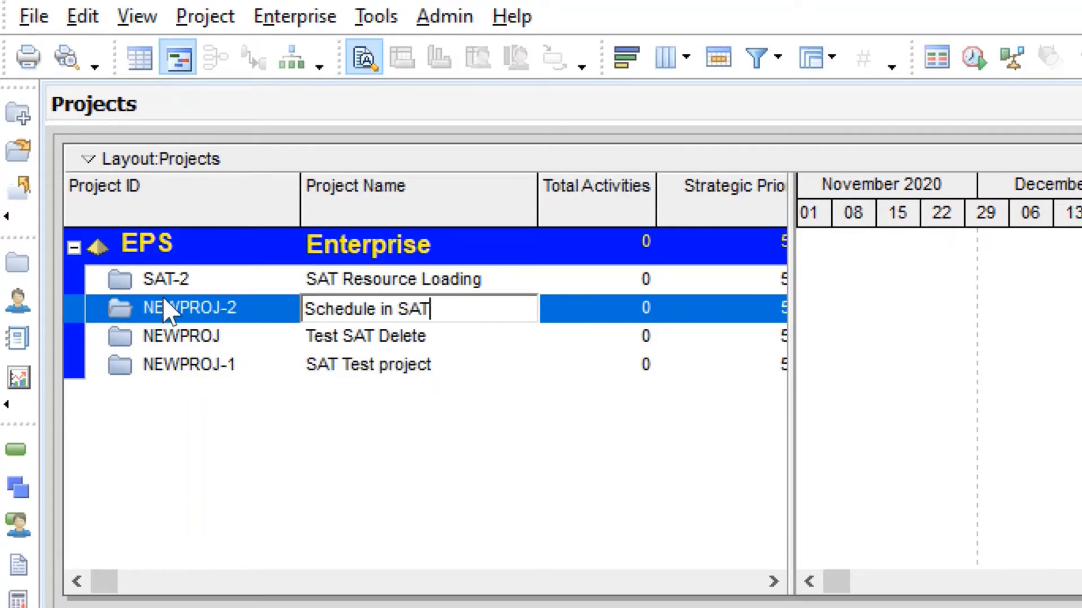
left_click(168, 309)
left_click(35, 17)
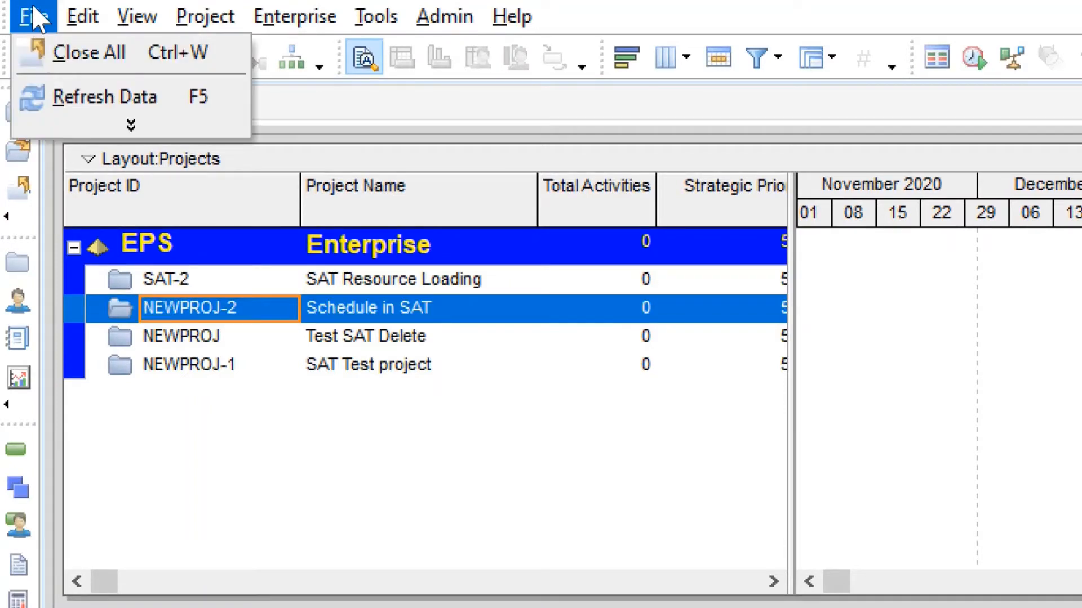
left_click(53, 100)
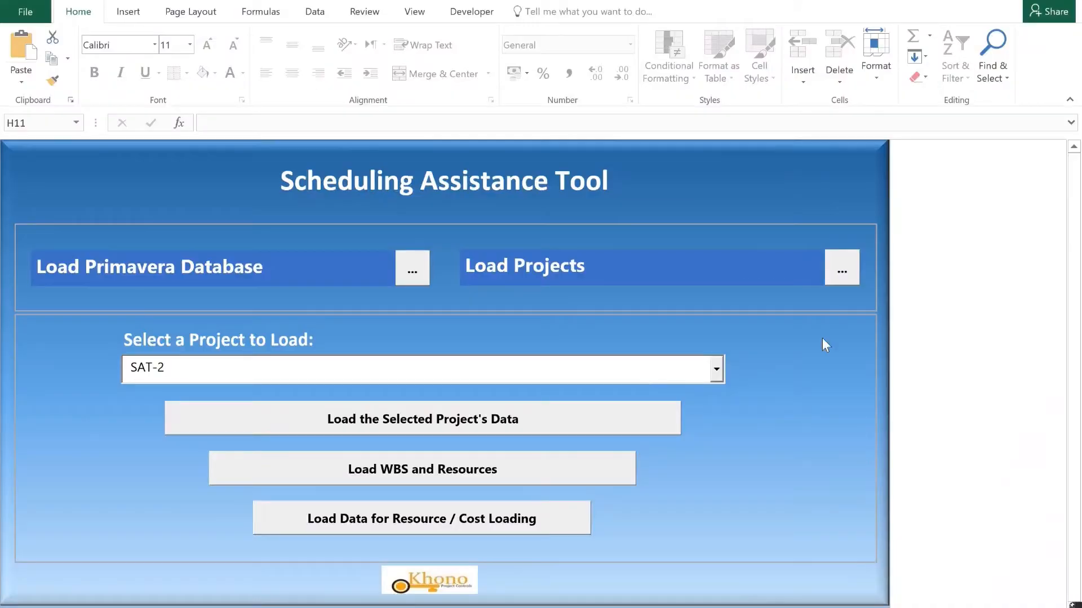
Back in the Excel Scheduling Assistance Tool, reload the project list and load the data of NEWPROJ-2, Schedule in SAT.
left_click(840, 272)
left_click(716, 369)
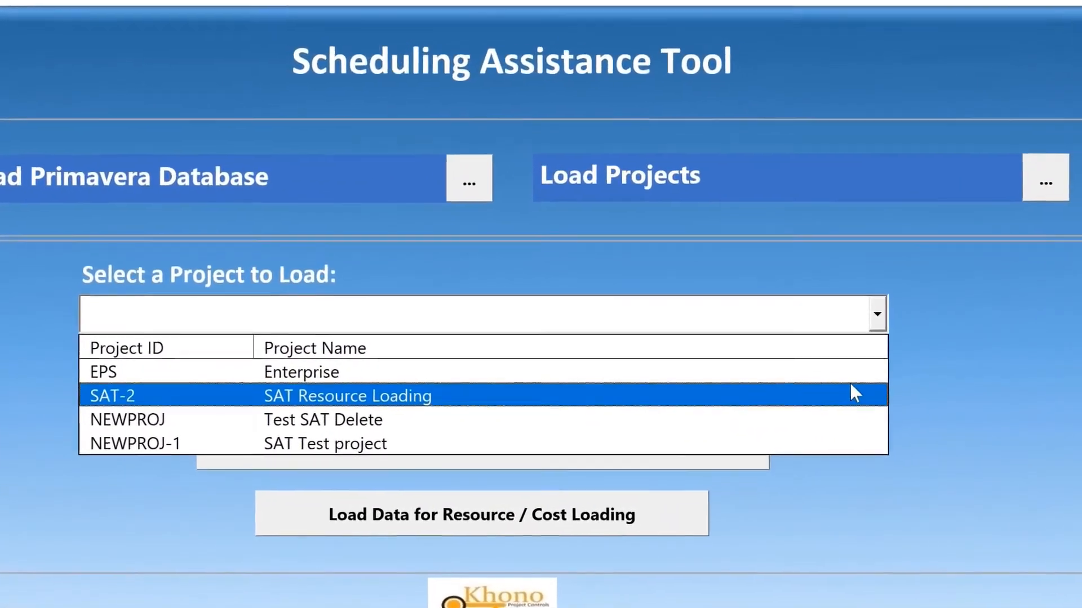
left_click(760, 418)
left_click(780, 347)
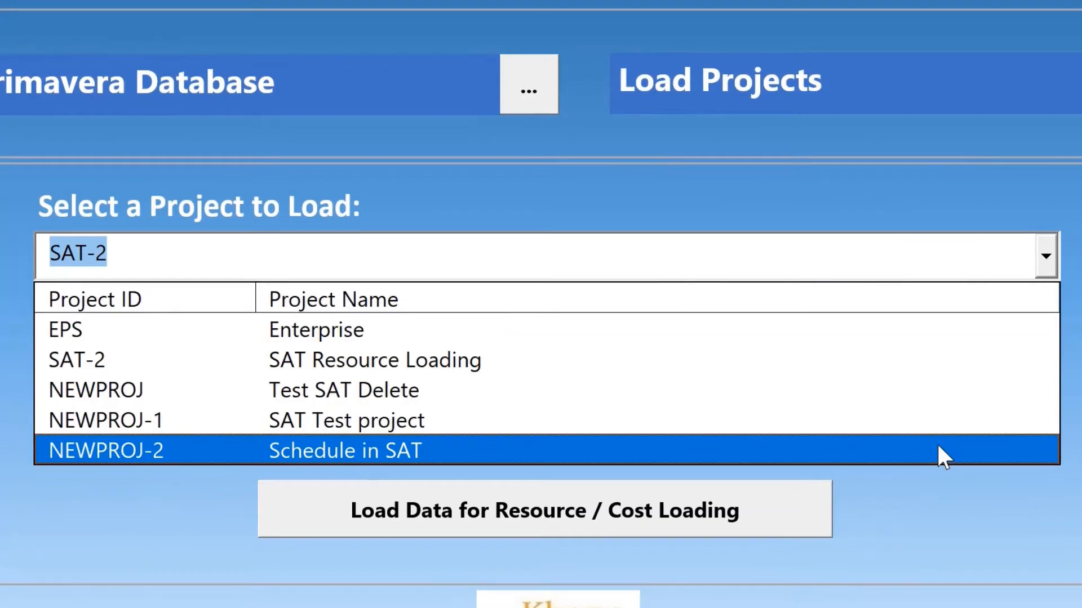
left_click(937, 445)
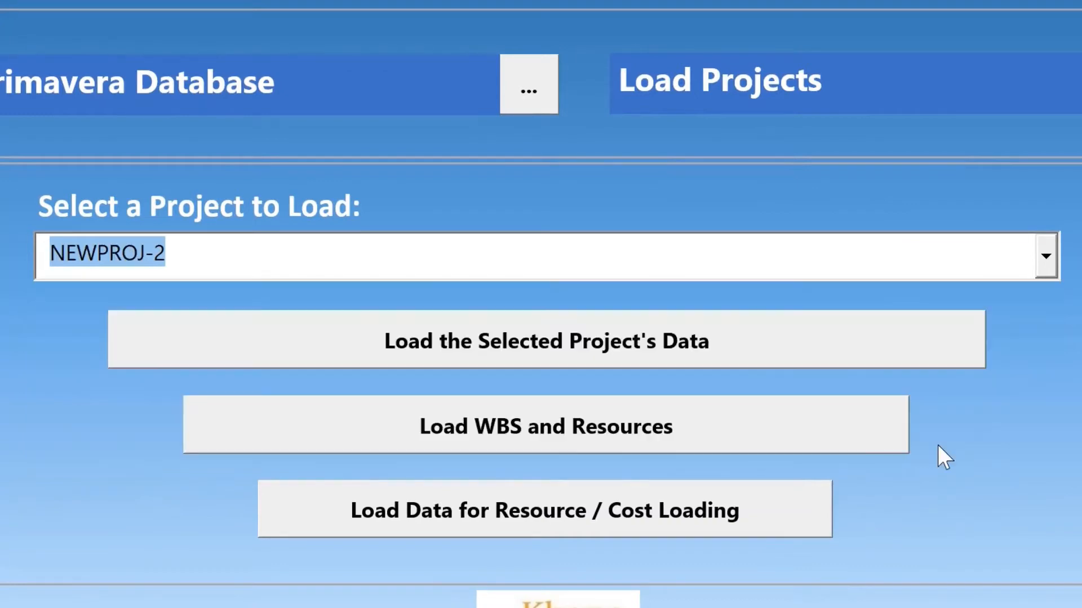
left_click(760, 339)
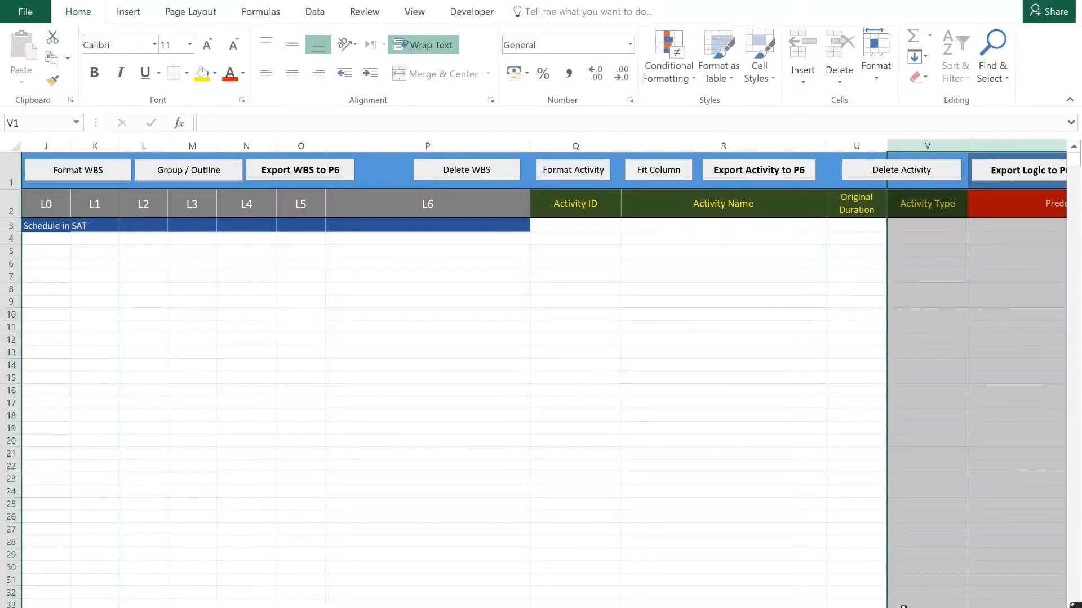
Enter "Milestones" as an L1 WBS item in cell K4, below Schedule in SAT.
left_click(30, 226)
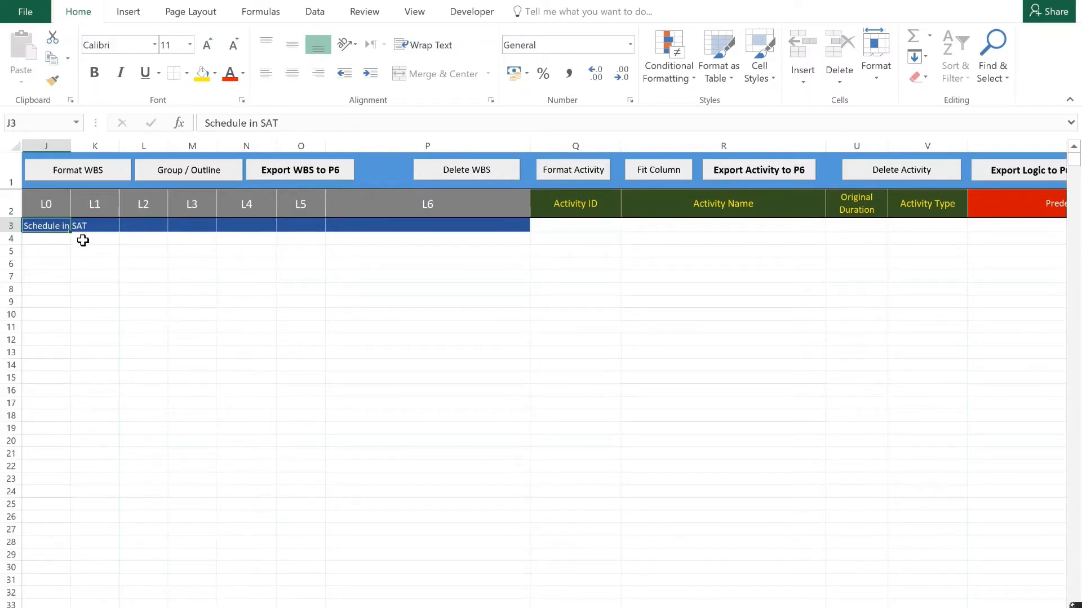
left_click(83, 241)
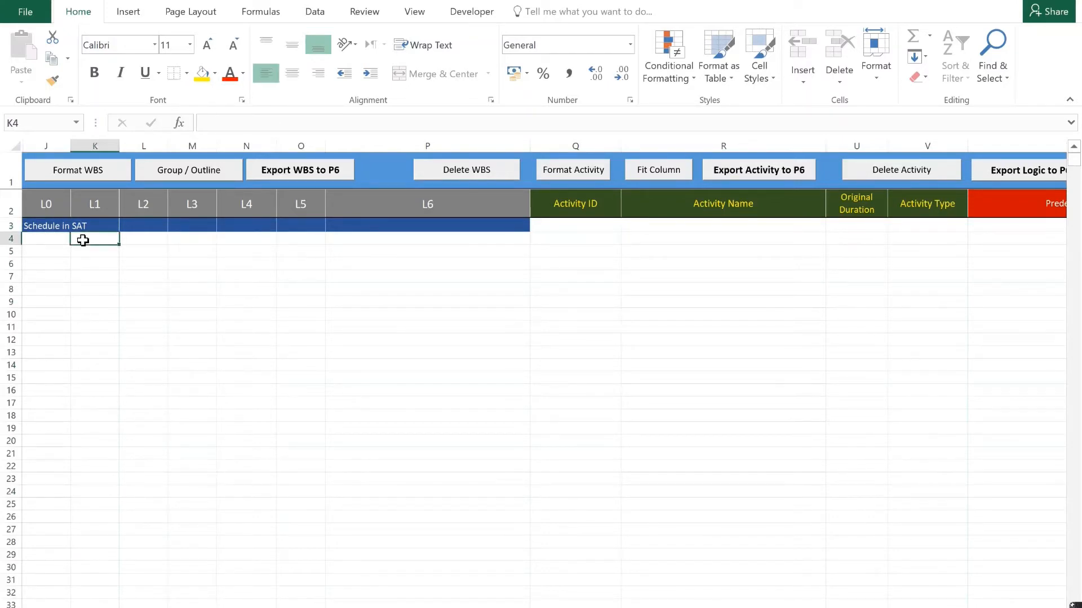
type("Milesy")
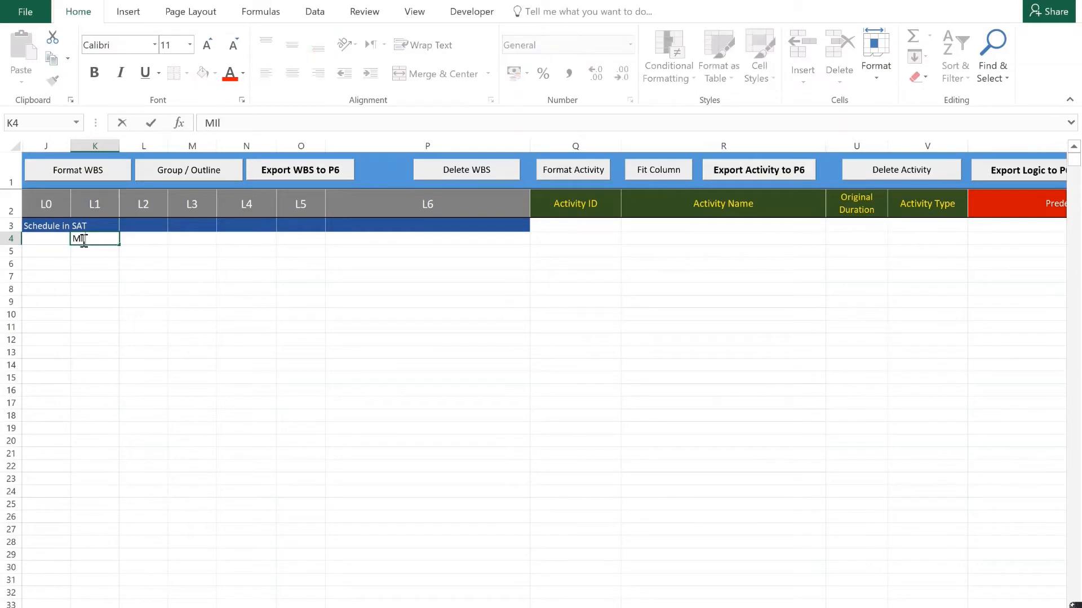
key("BackSpace")
key("BackSpace")
key("BackSpace")
key("BackSpace")
key("BackSpace")
type("ilestones")
key("Return")
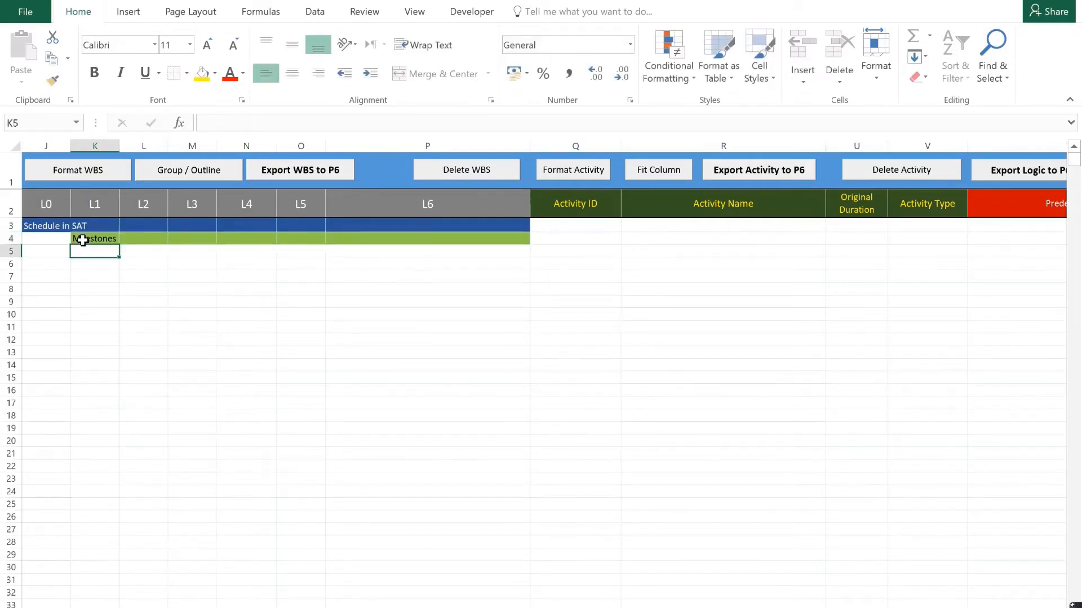
Enter "Mobilization" and "Engineeirng" as further L1 WBS items in cells K5 and K6.
type("Mob")
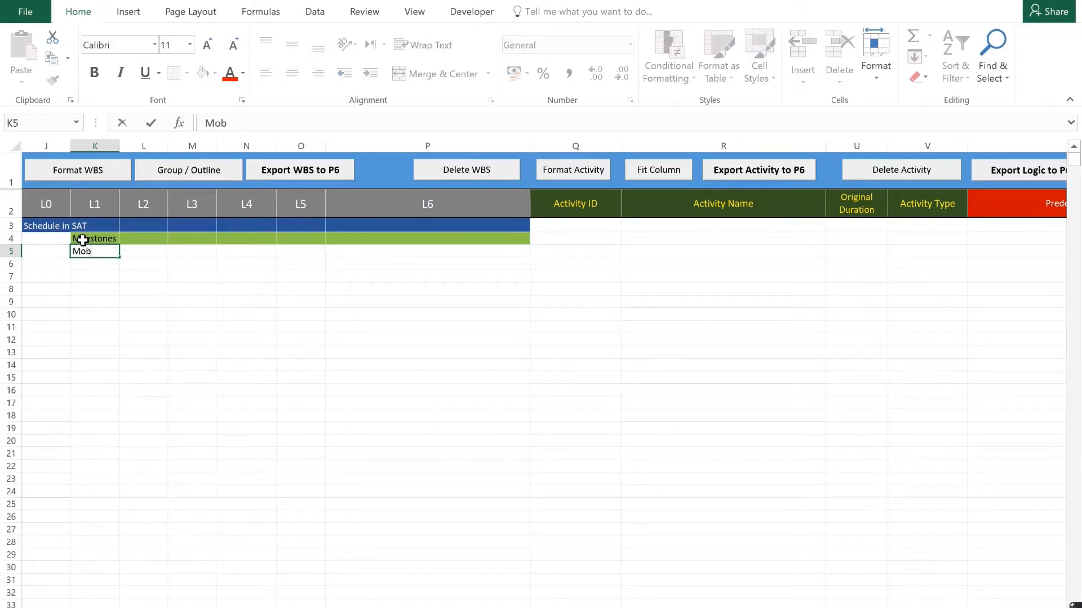
type("ilization")
key("Return")
type("Eng")
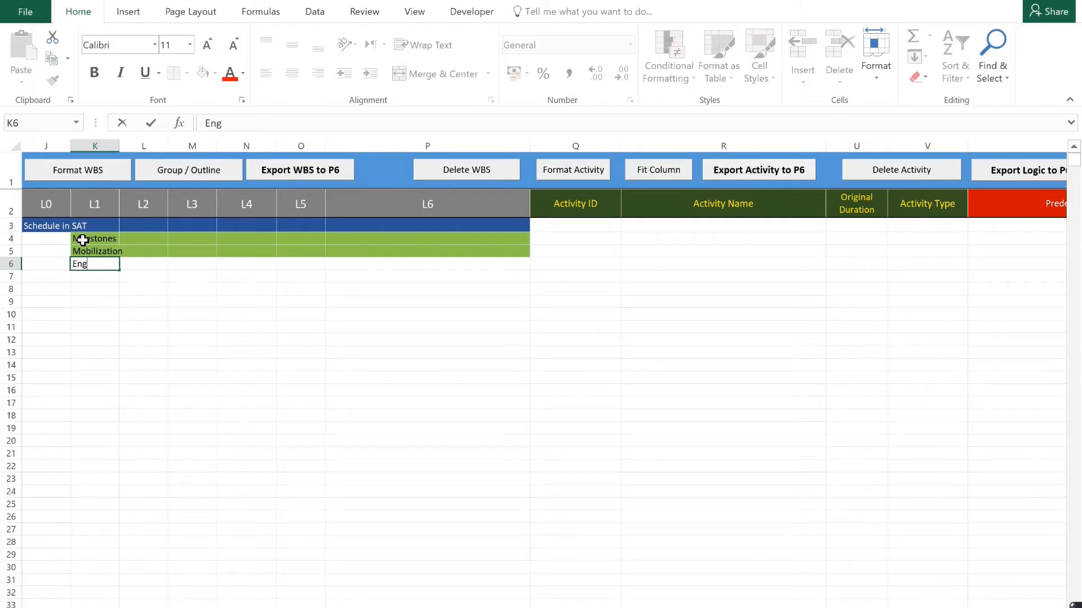
type("ineeirng")
key("Return")
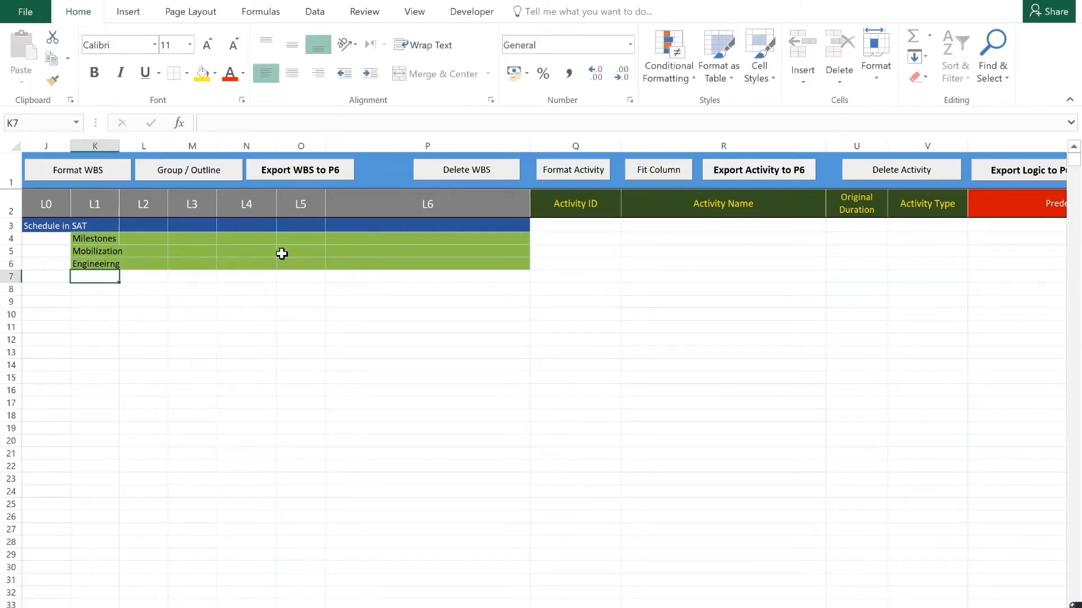
Export the L1 WBS items Milestones, Mobilization and Engineeirng to P6.
left_click(326, 176)
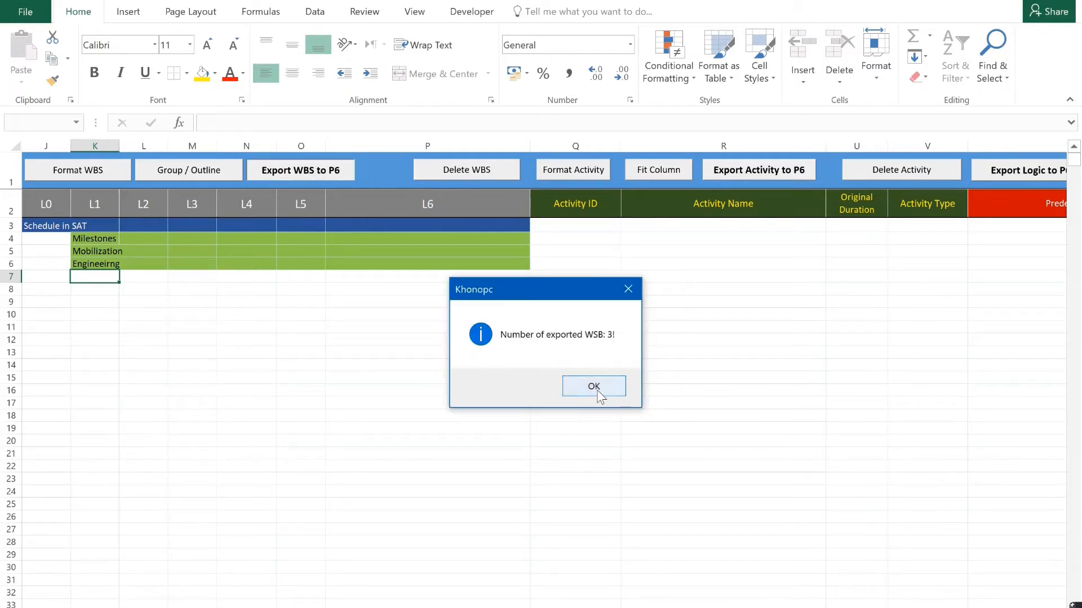
left_click(597, 389)
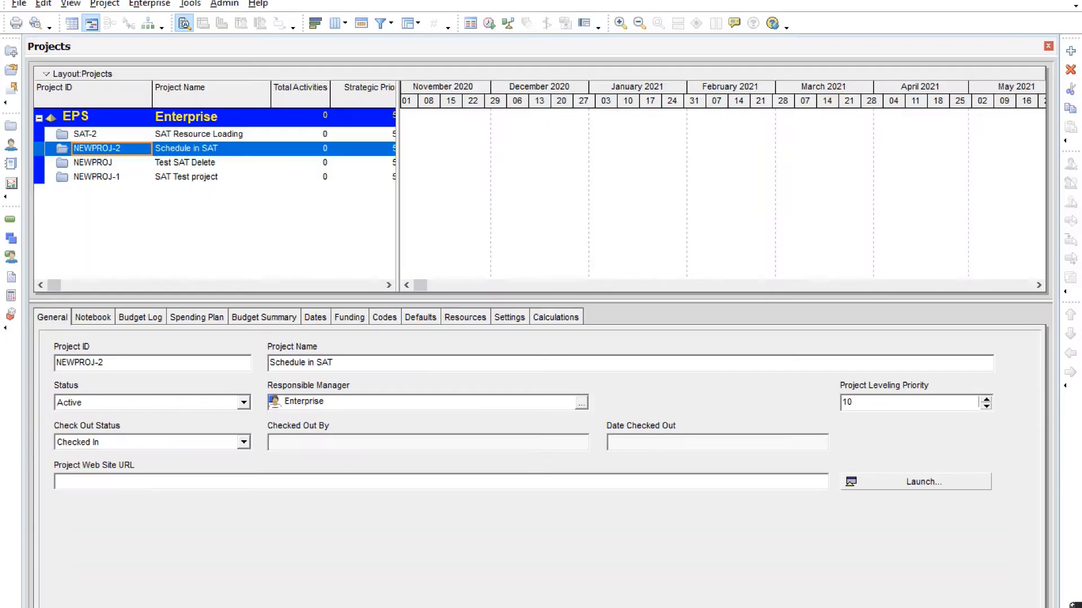
In Primavera P6, refresh the data and look at Schedule in SAT in the WBS and Activities views.
left_click(18, 4)
left_click(38, 42)
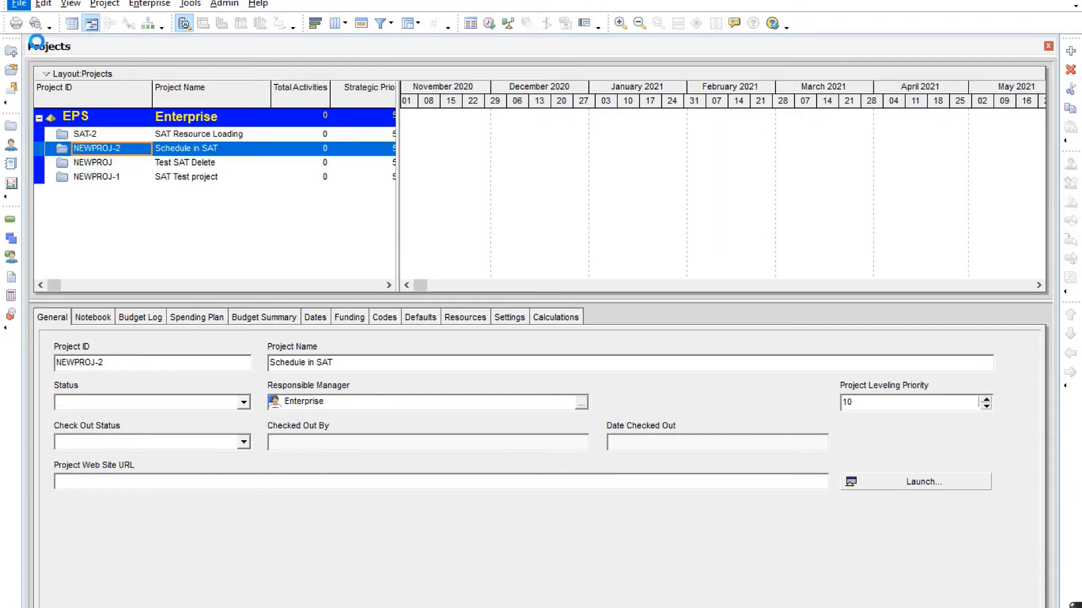
left_click(11, 239)
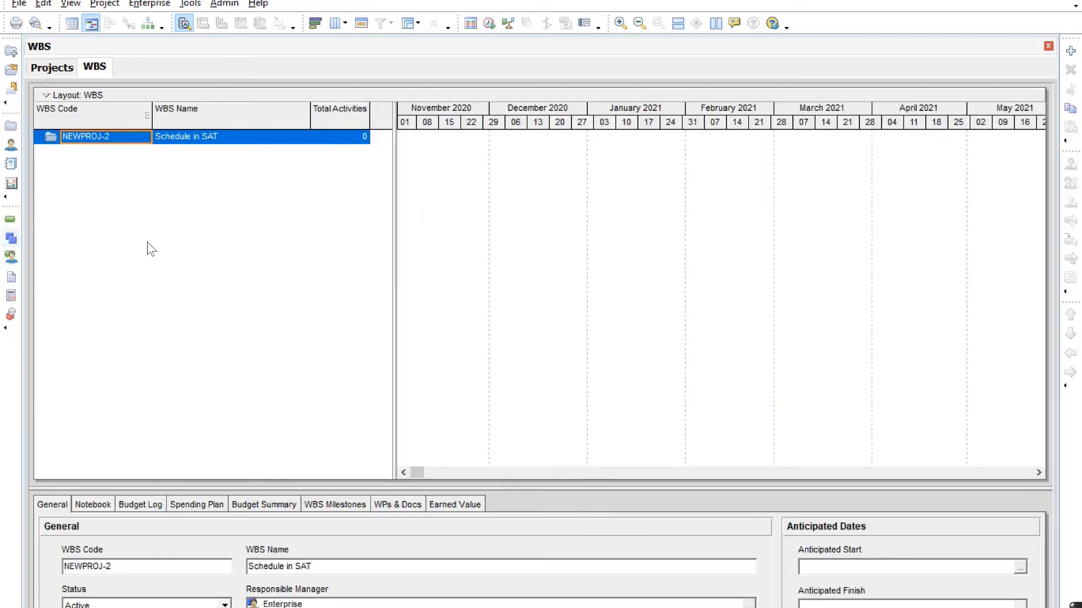
left_click(11, 219)
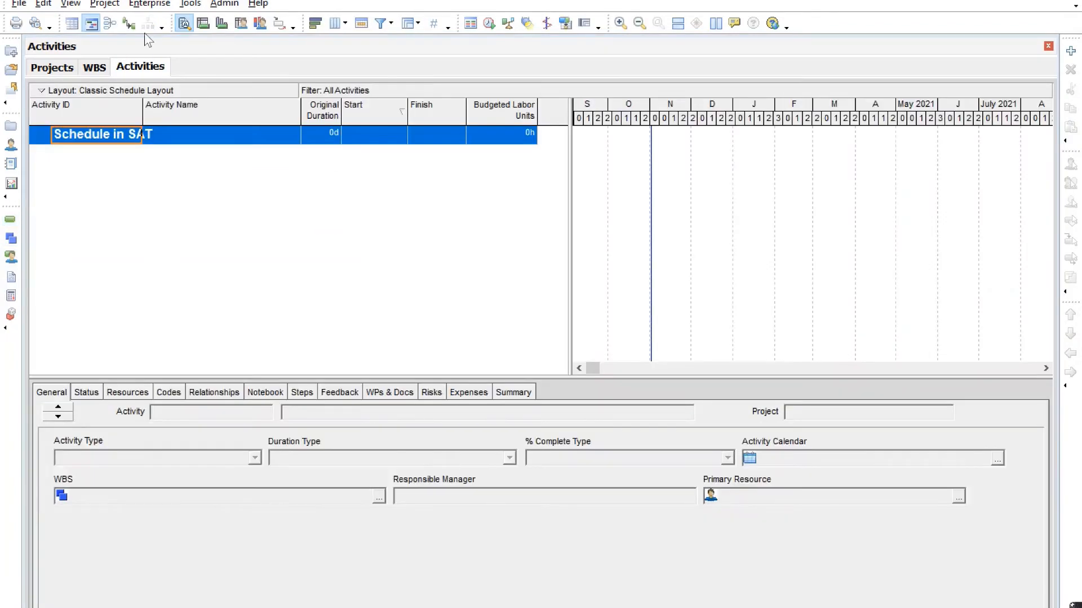
Close the open project, reopen NEWPROJ-2, Schedule in SAT, and check the Milestones WBS item.
left_click(19, 4)
left_click(23, 19)
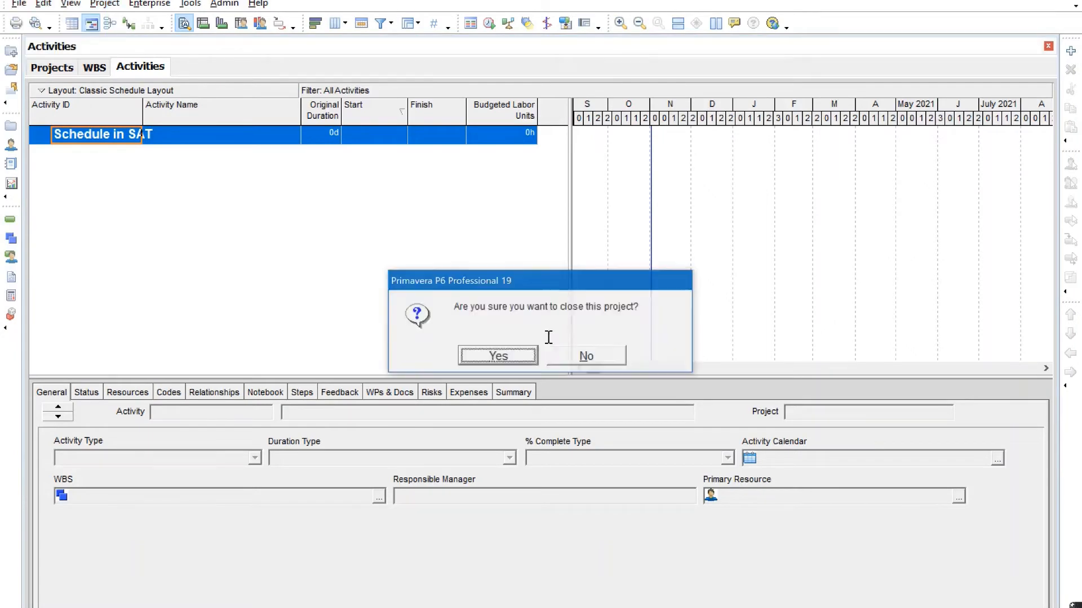
left_click(503, 362)
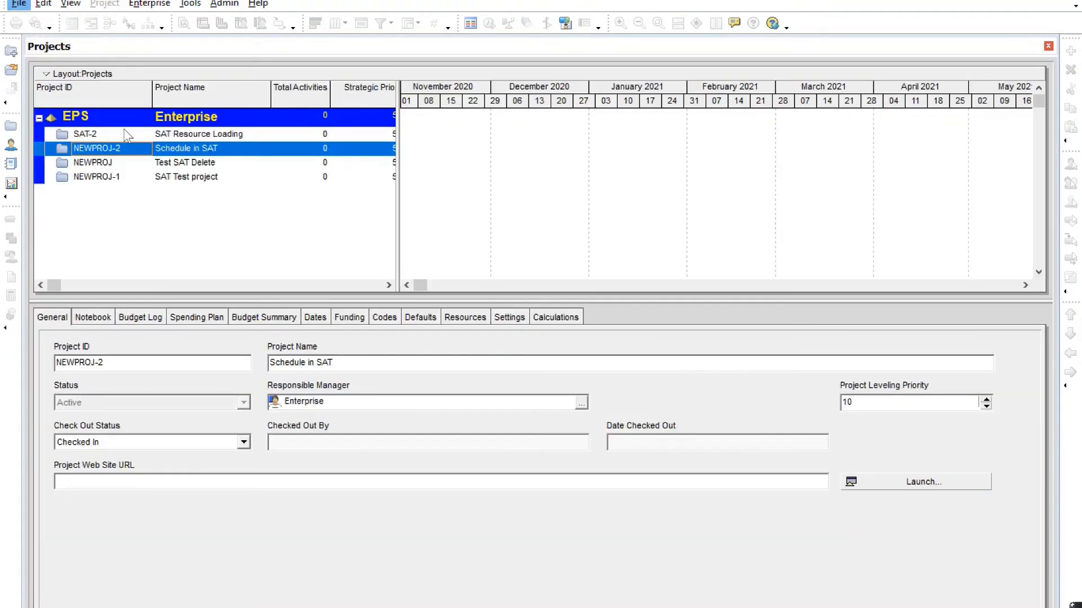
right_click(133, 147)
left_click(145, 149)
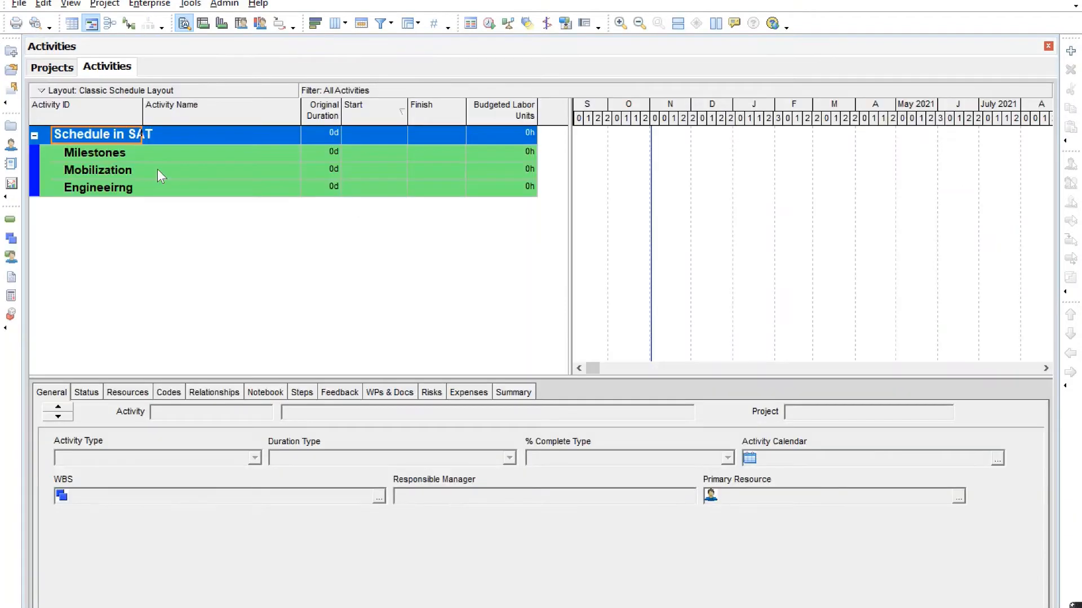
left_click(109, 160)
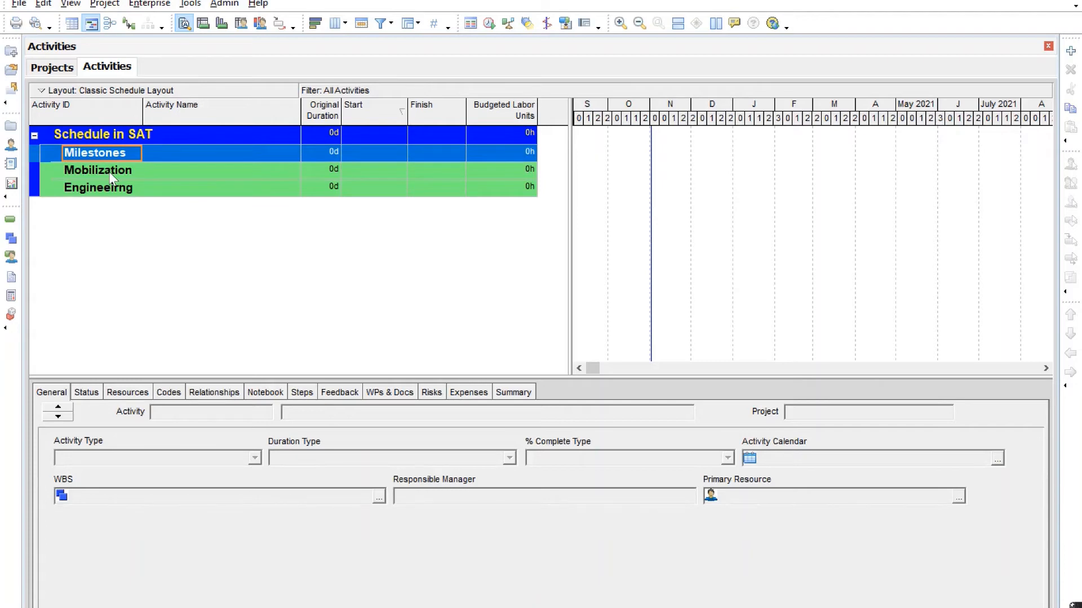
Back in the Excel tool, enter "Process" as an L2 WBS item in cell L7 and export the WBS to P6.
key("alt+Tab")
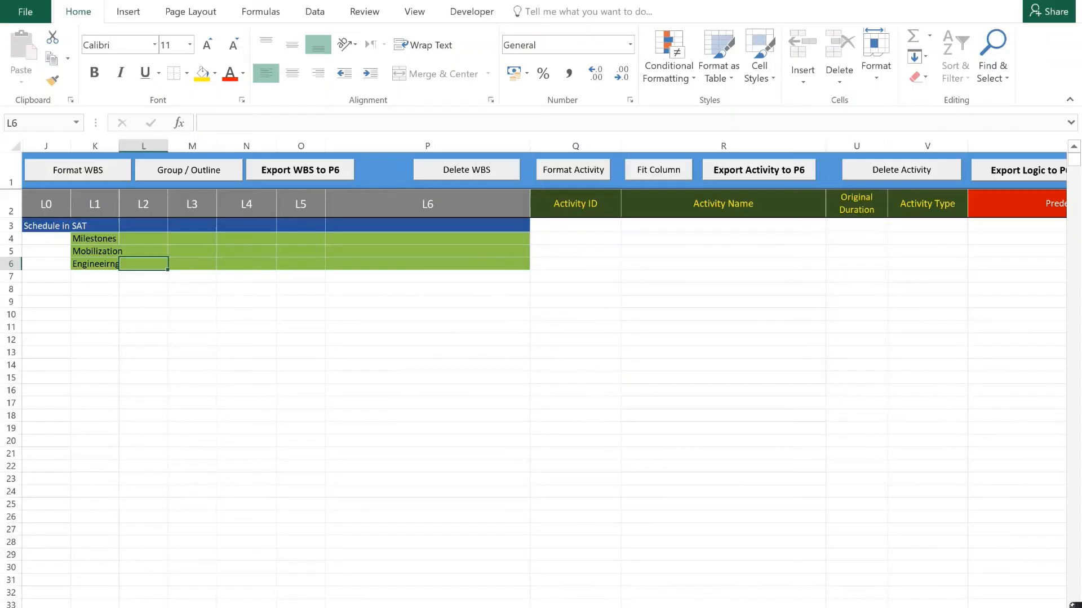
left_click(137, 276)
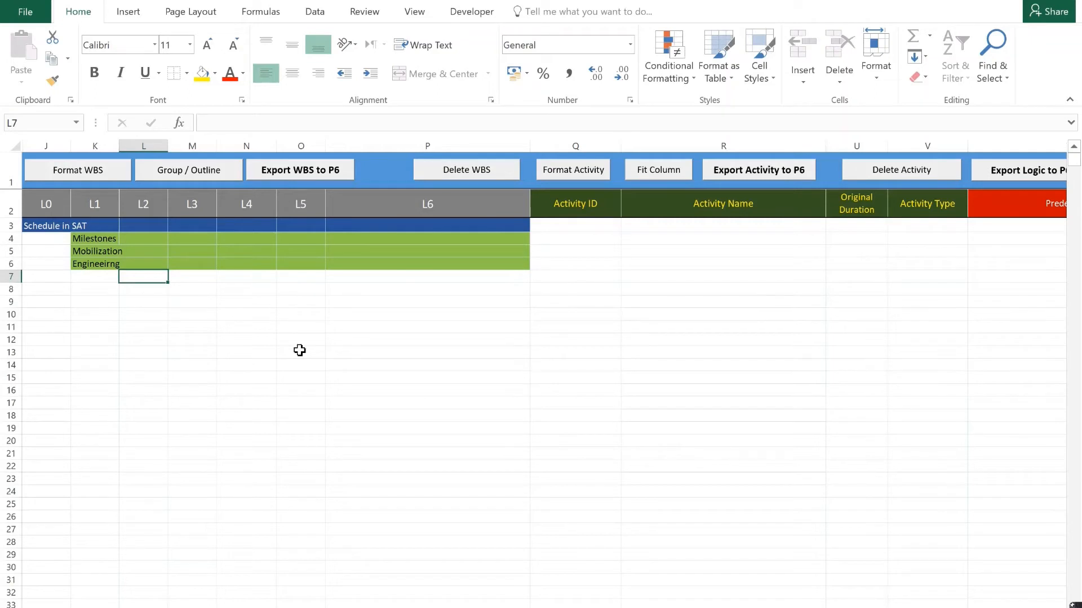
type("Proce")
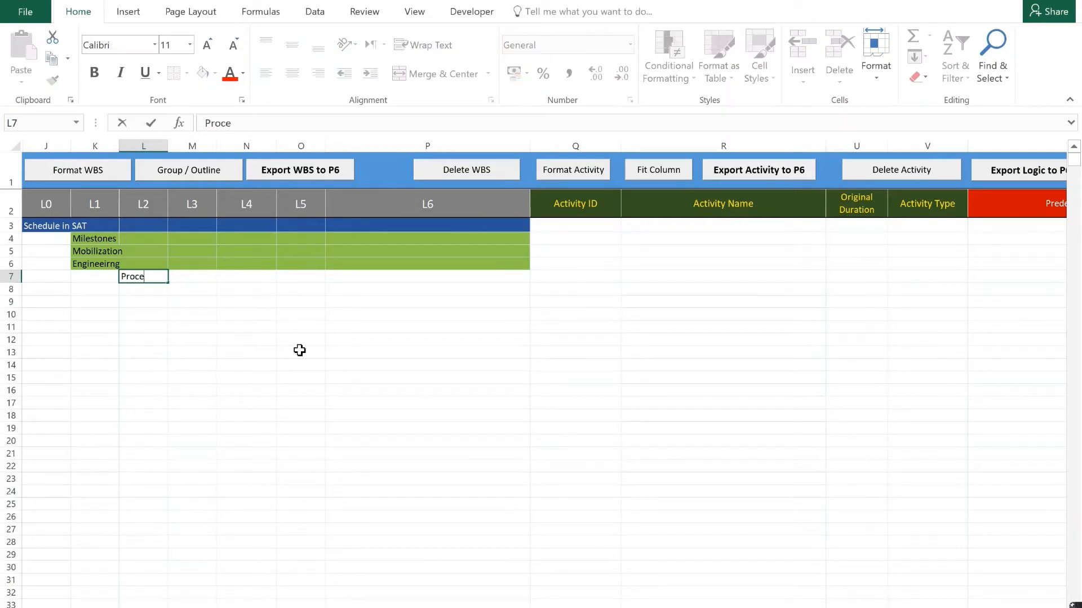
type("ss")
key("Return")
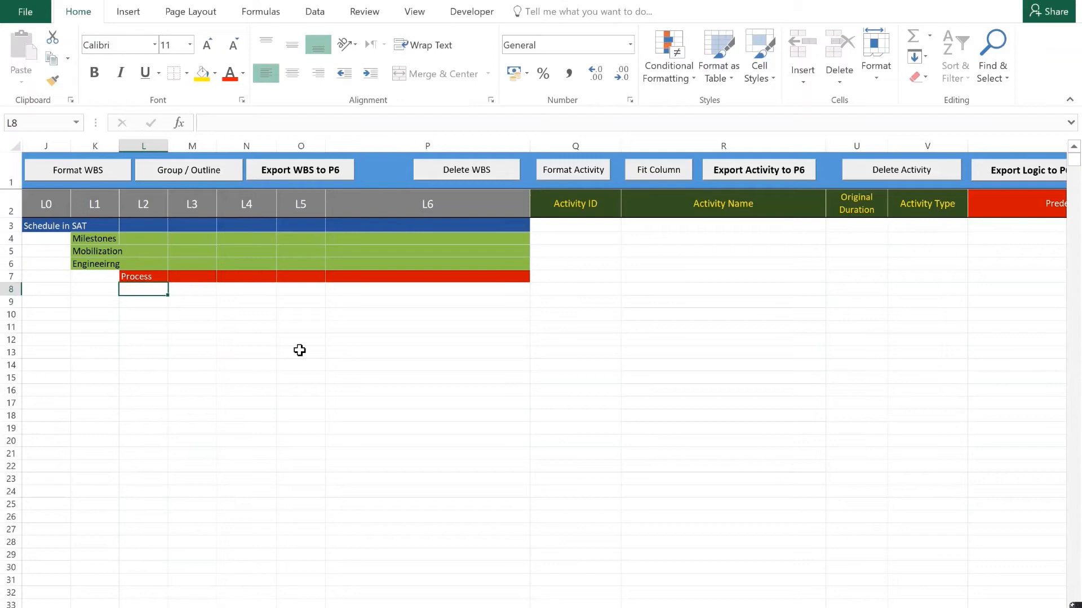
left_click(311, 177)
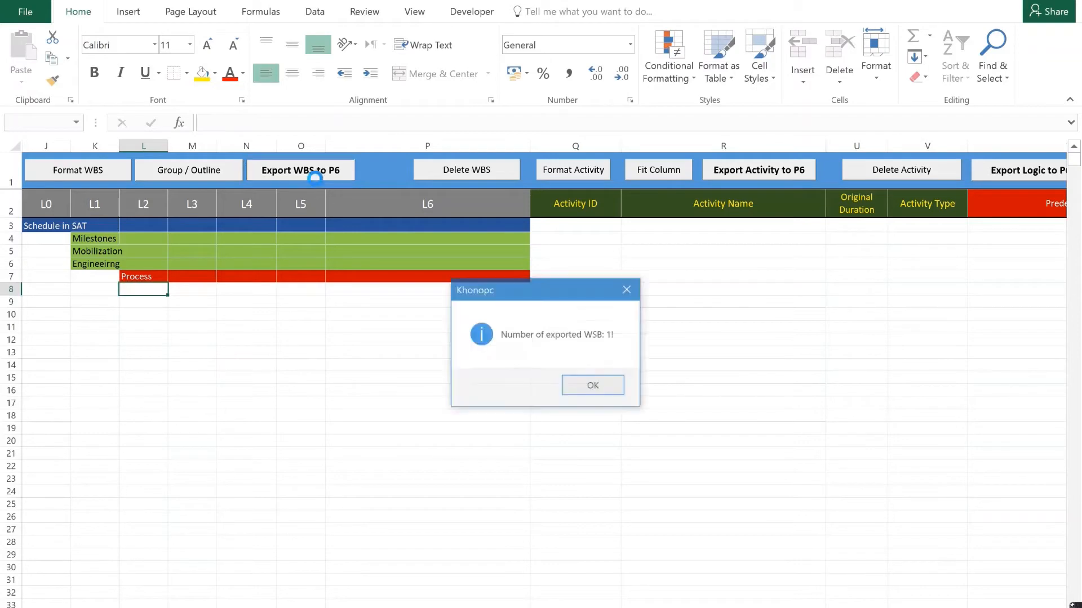
left_click(590, 390)
Switch to Primavera P6, refresh the data and check the Process item under Engineeirng.
key("alt+Tab")
left_click(19, 3)
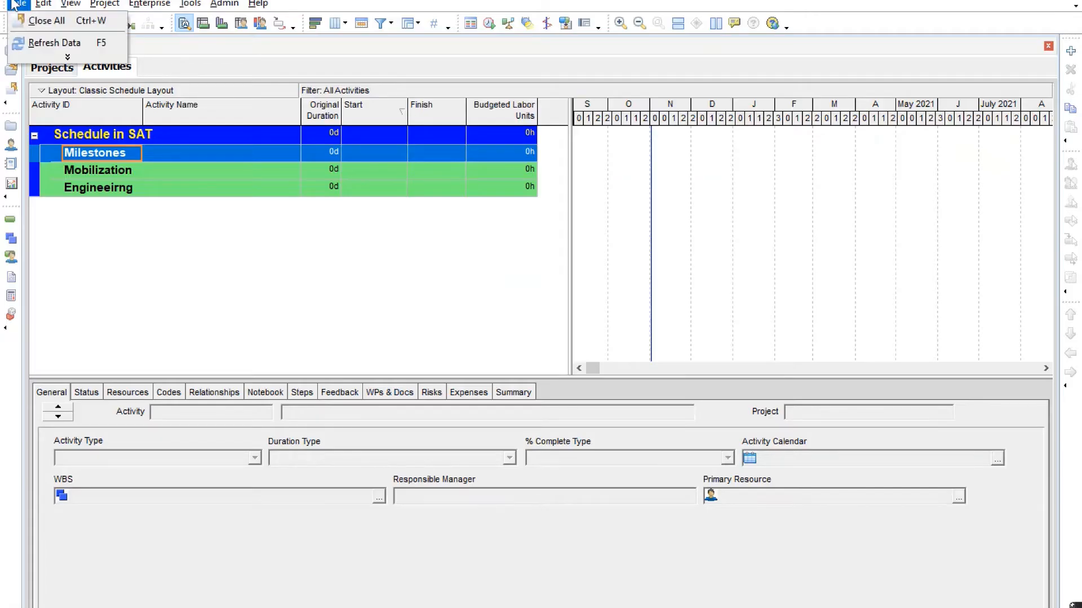
left_click(48, 41)
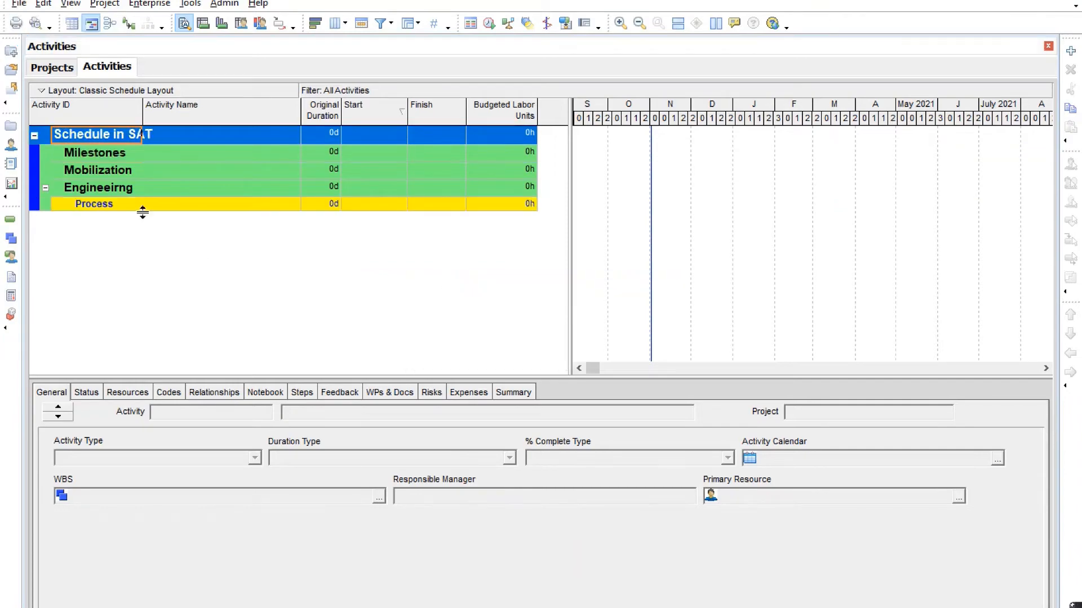
left_click(107, 206)
Copy the titles in A2:A288 of the document list workbook into the Activity Name column of the Excel tool, starting at R8.
key("alt+Tab")
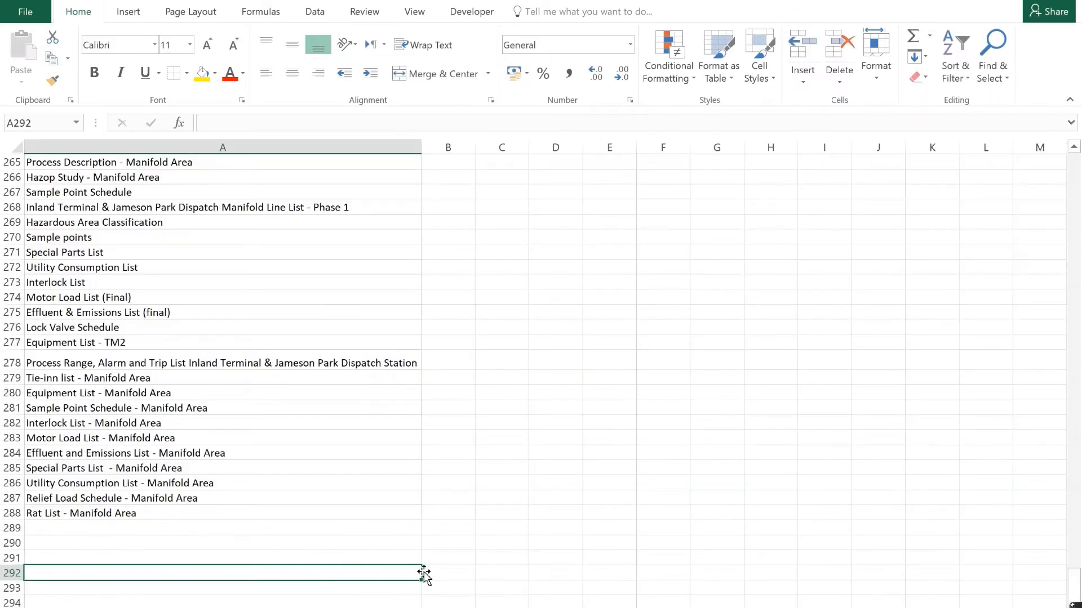
left_click_drag(135, 515, 123, 179)
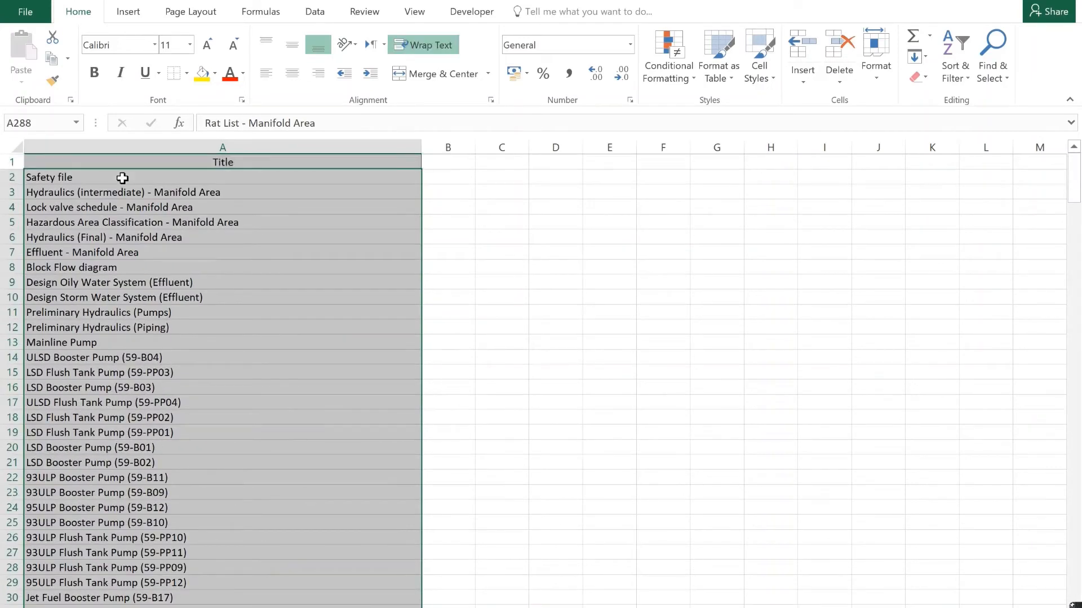
key("ctrl+c")
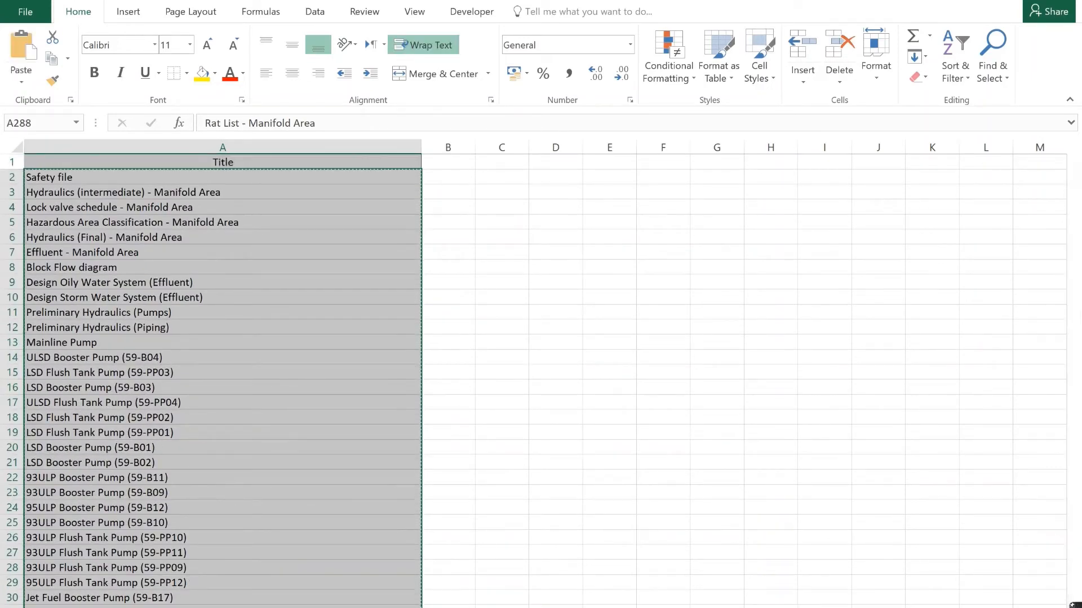
key("alt+Tab")
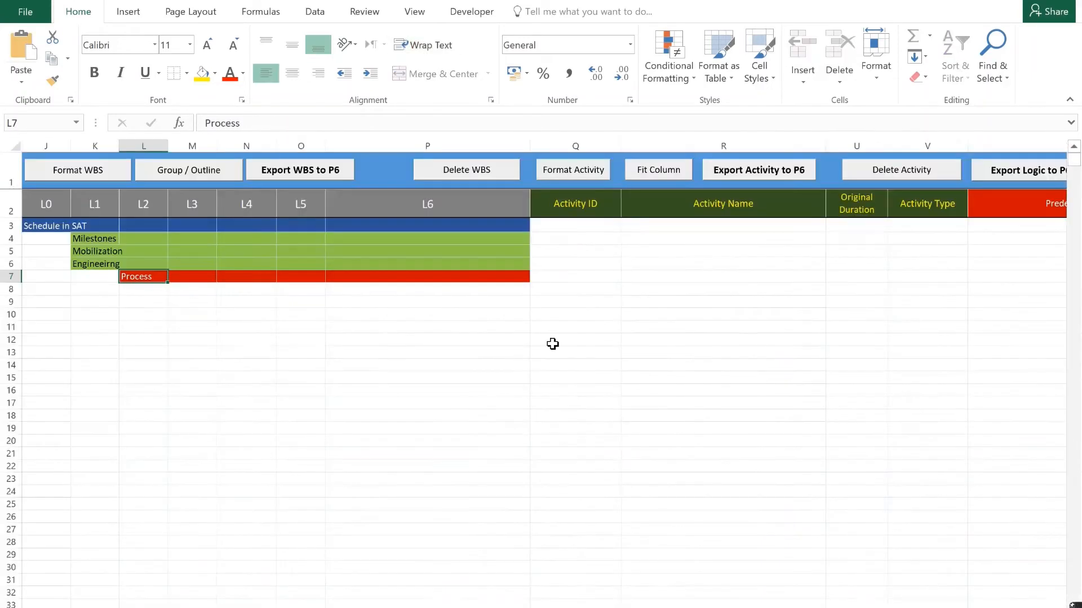
left_click(671, 291)
key("ctrl+v")
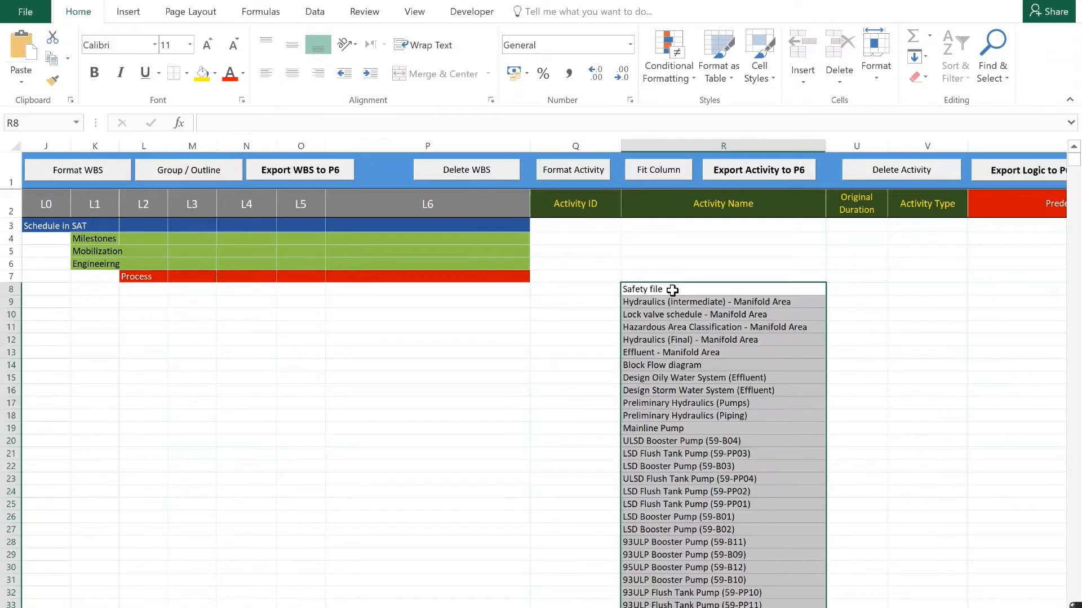
Review the activity names pasted under Process and export the activities to P6.
left_click_drag(135, 280, 697, 291)
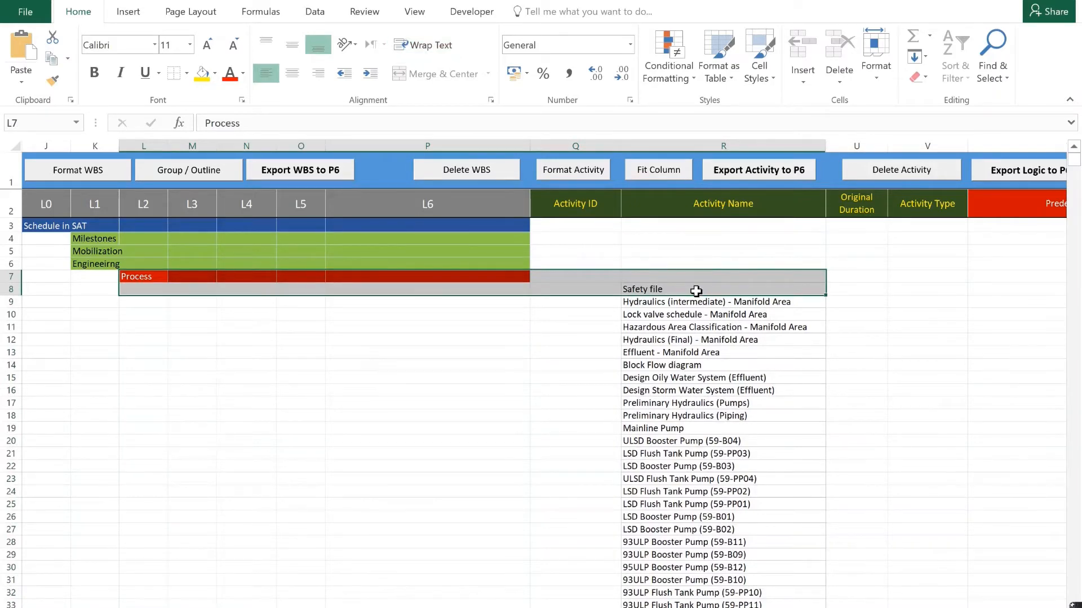
left_click(697, 292)
scroll(699, 357, "down", 20)
scroll(726, 365, "down", 7)
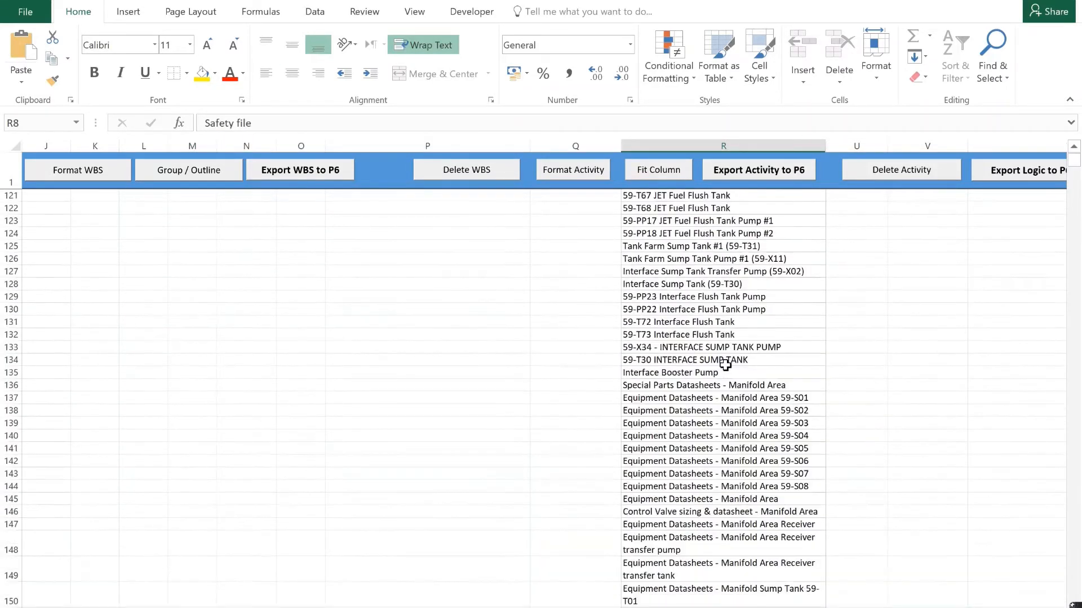
left_click(731, 176)
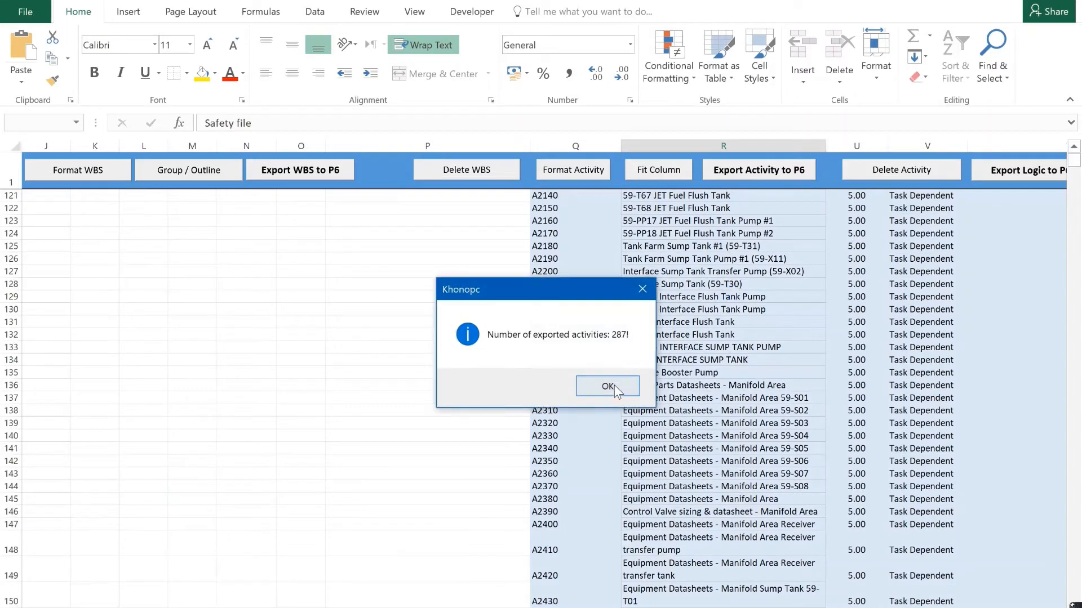
left_click(616, 394)
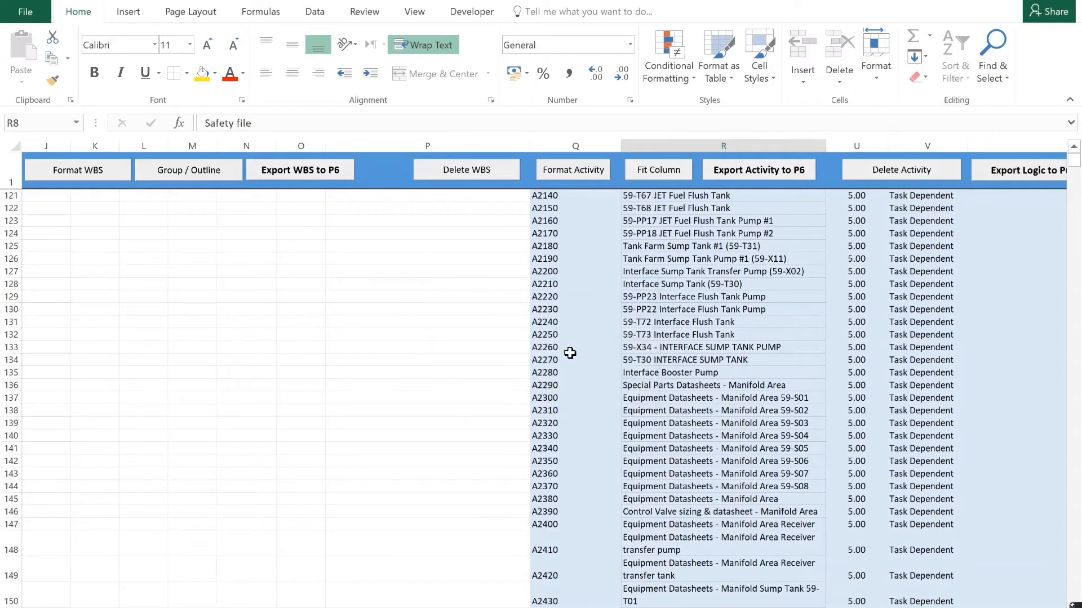
Examine the IDs, original durations and activity types assigned to the exported activities, down to the end of the list.
left_click(570, 353)
scroll(582, 364, "down", 14)
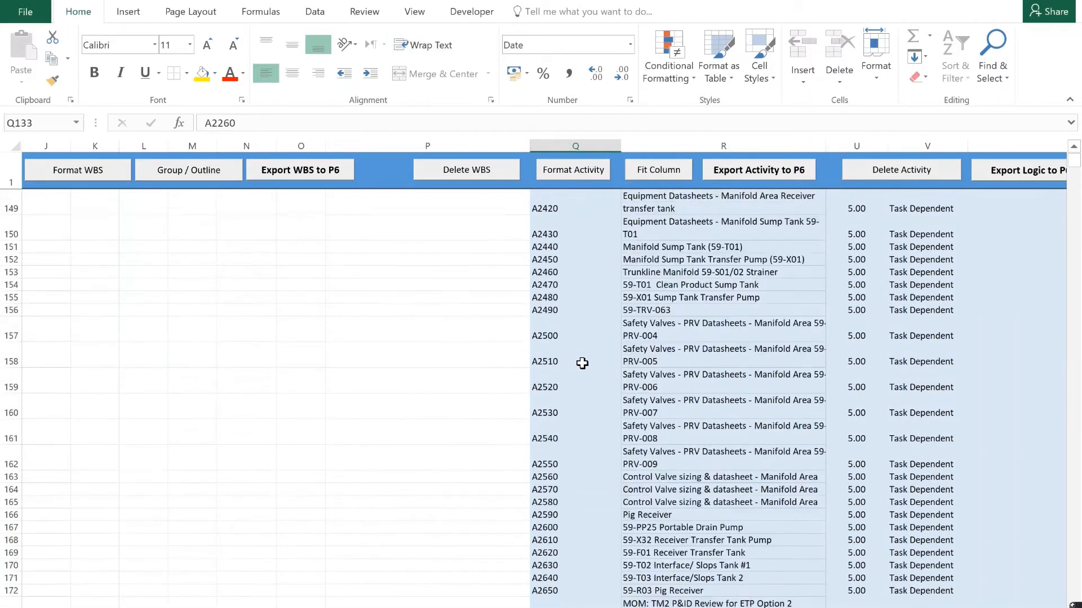
left_click(857, 347)
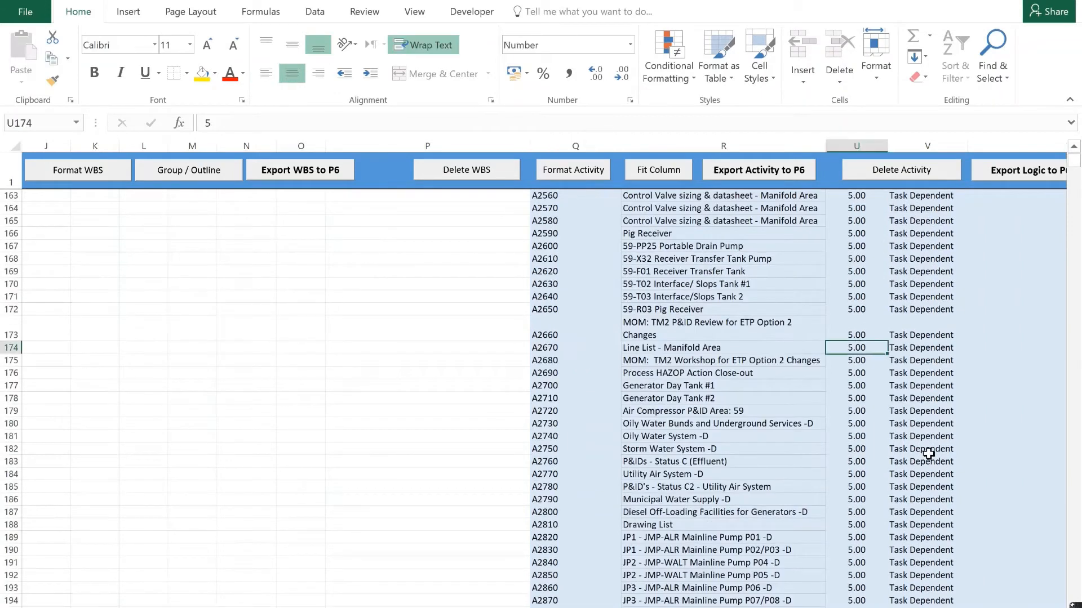
left_click(914, 406)
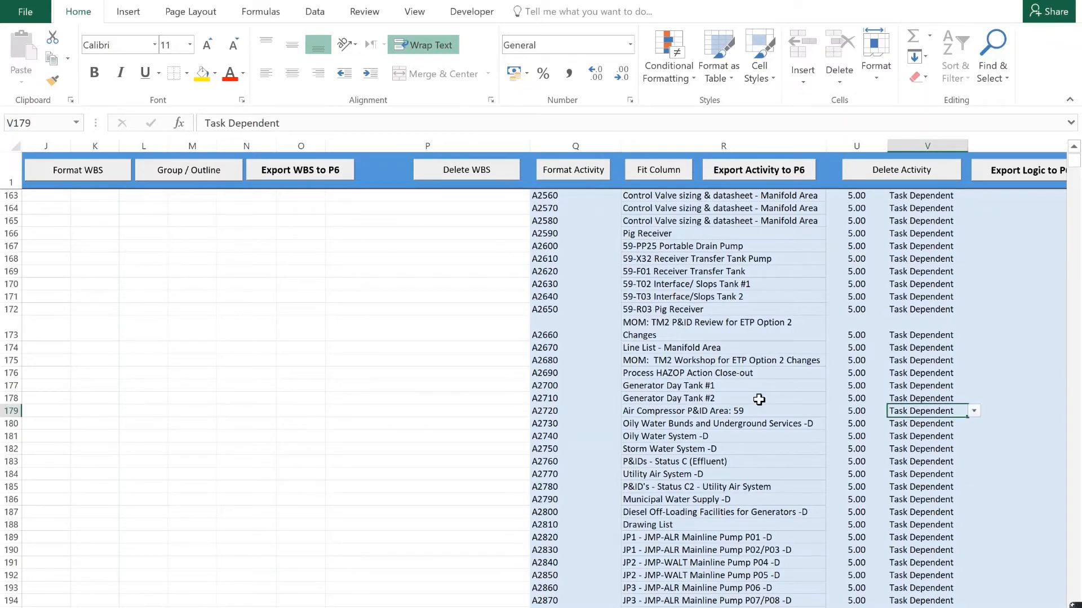
scroll(759, 400, "down", 20)
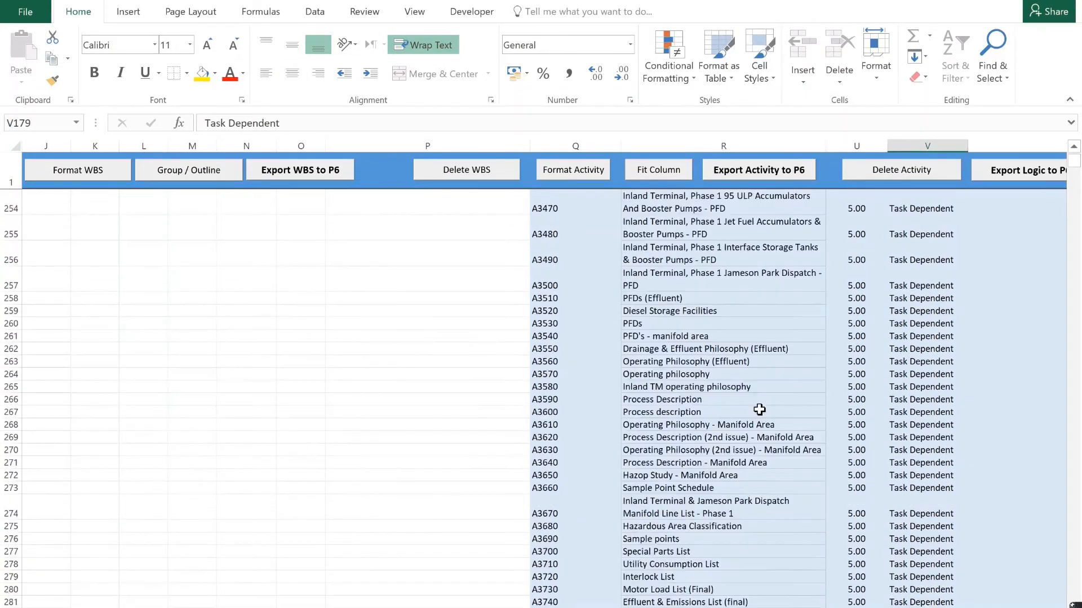
scroll(759, 410, "down", 10)
Enter "Mechanical" as an L2 WBS item in cell L295, below the activity list, and export the WBS to P6.
left_click(565, 378)
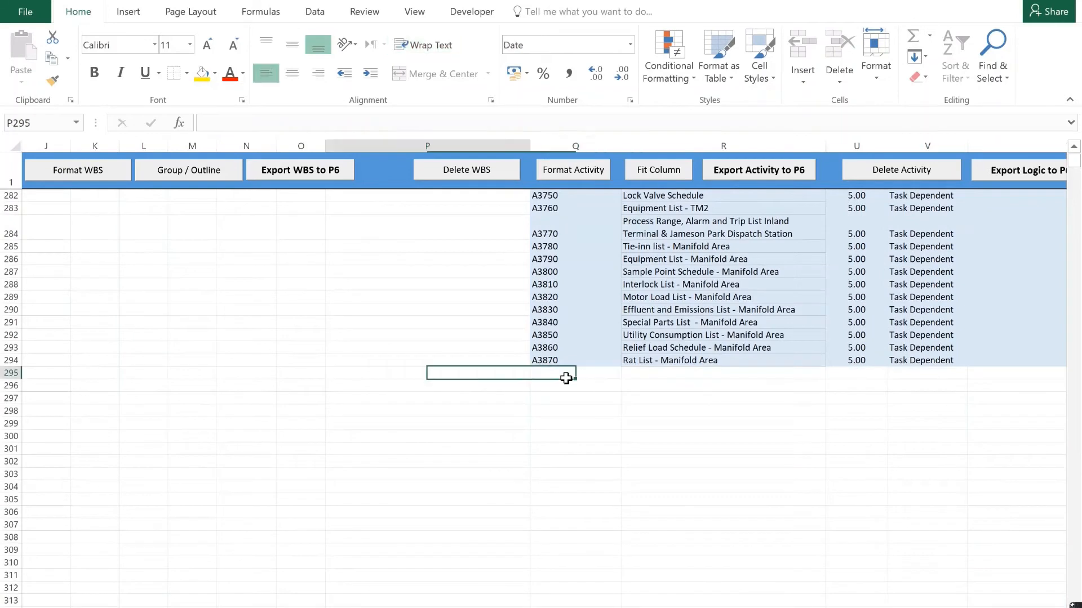
key("Left")
key("Left")
key("Left")
key("Left")
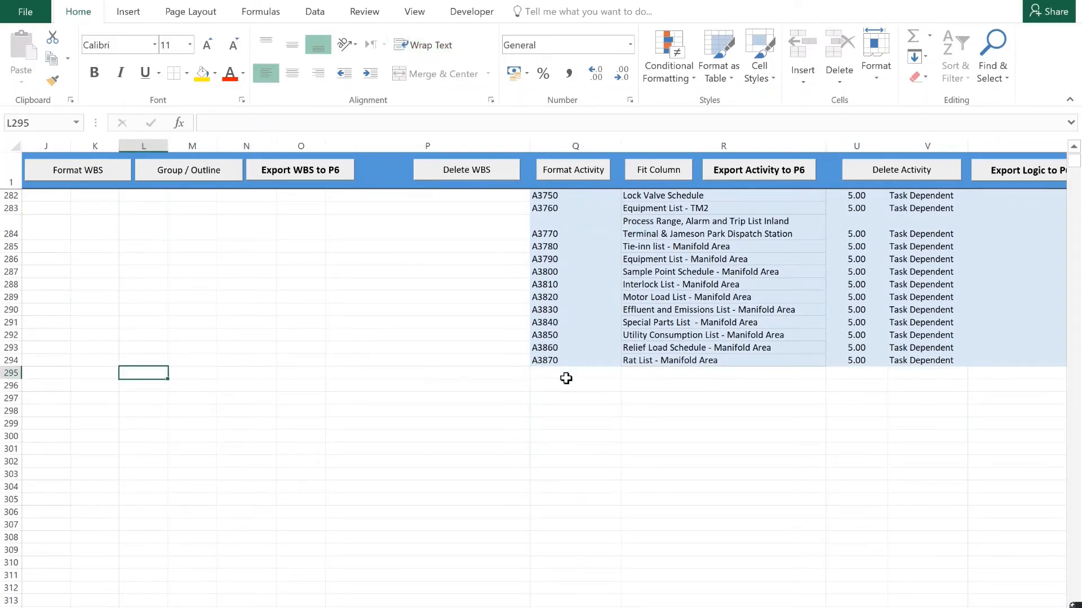
type("Mechanical")
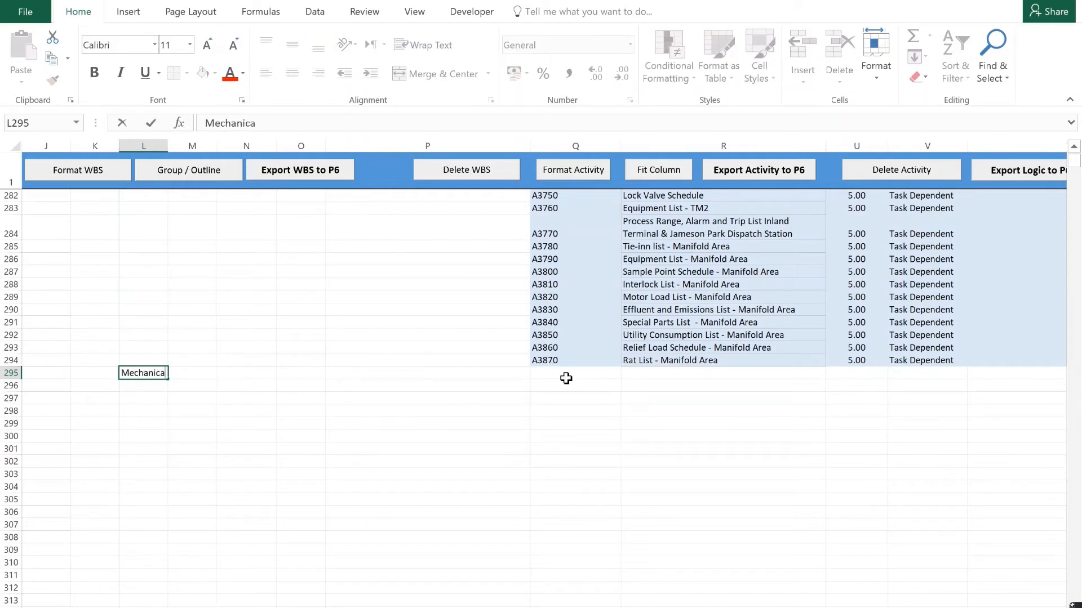
left_click(305, 170)
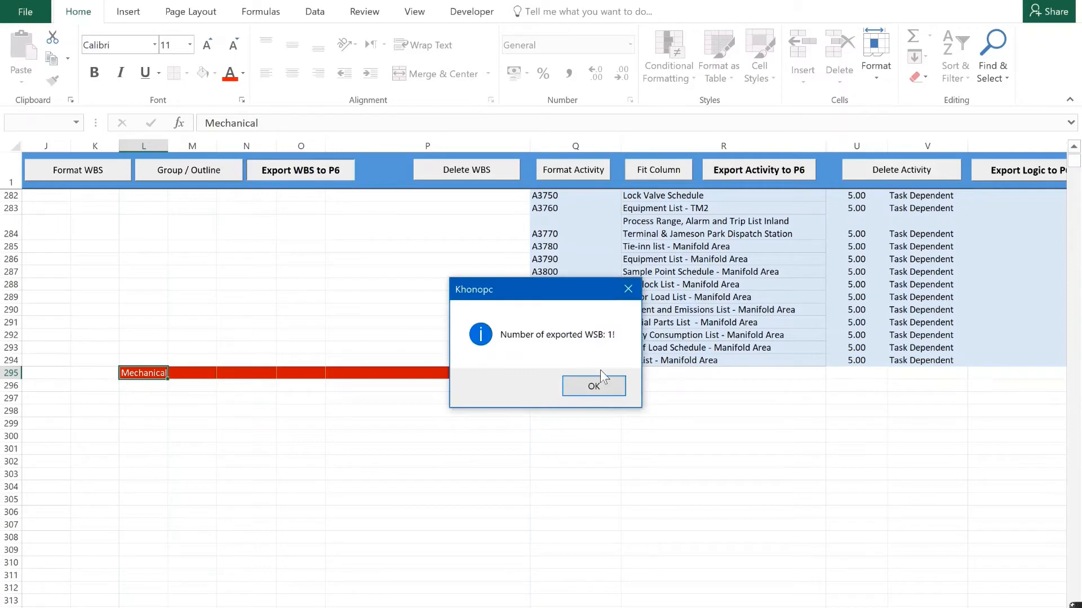
left_click(594, 383)
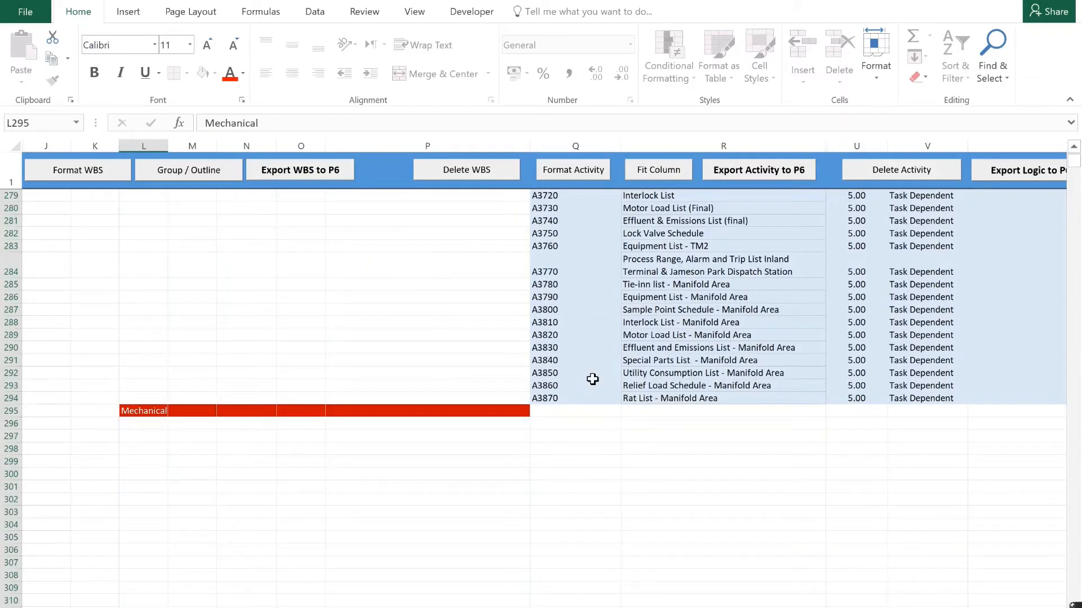
Copy the mechanical document titles in A2:A100 into the Activity Name column starting at R296 and export the activities to P6.
left_click(660, 426)
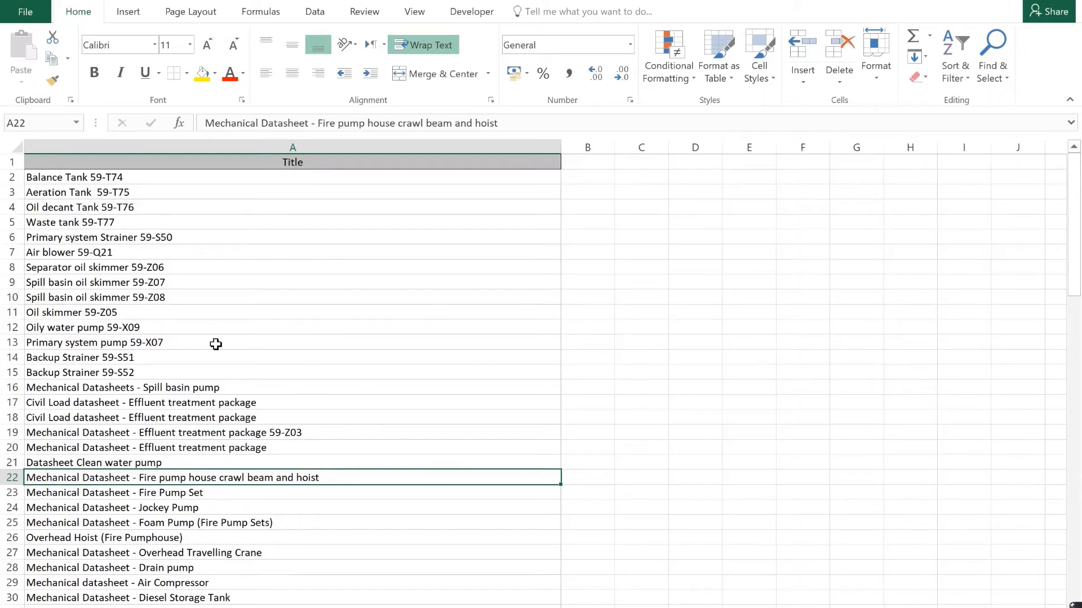
left_click_drag(85, 176, 135, 602)
key("ctrl+c")
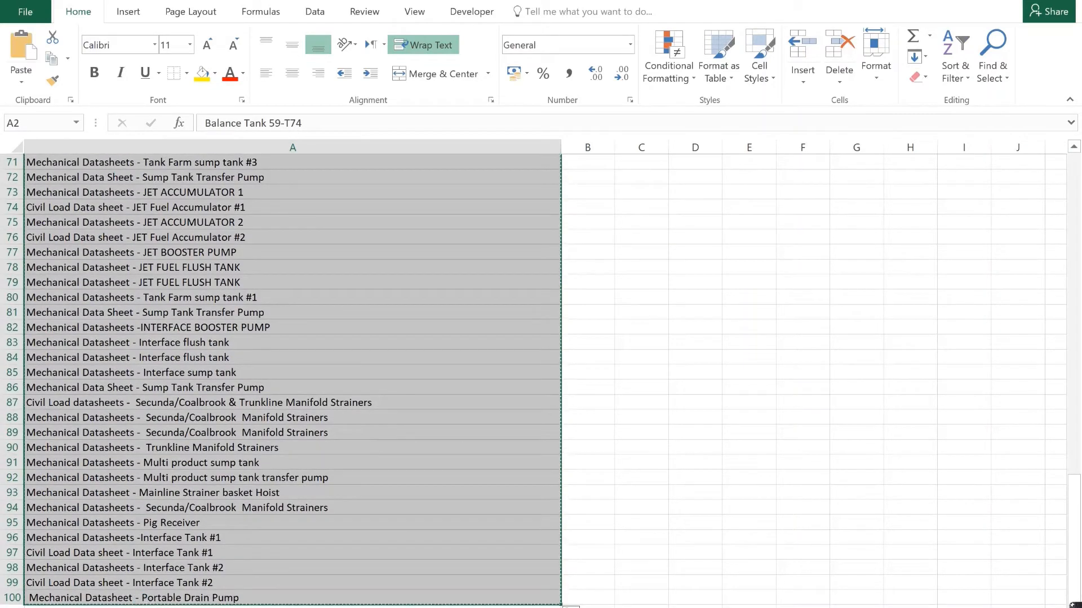
key("alt+Tab")
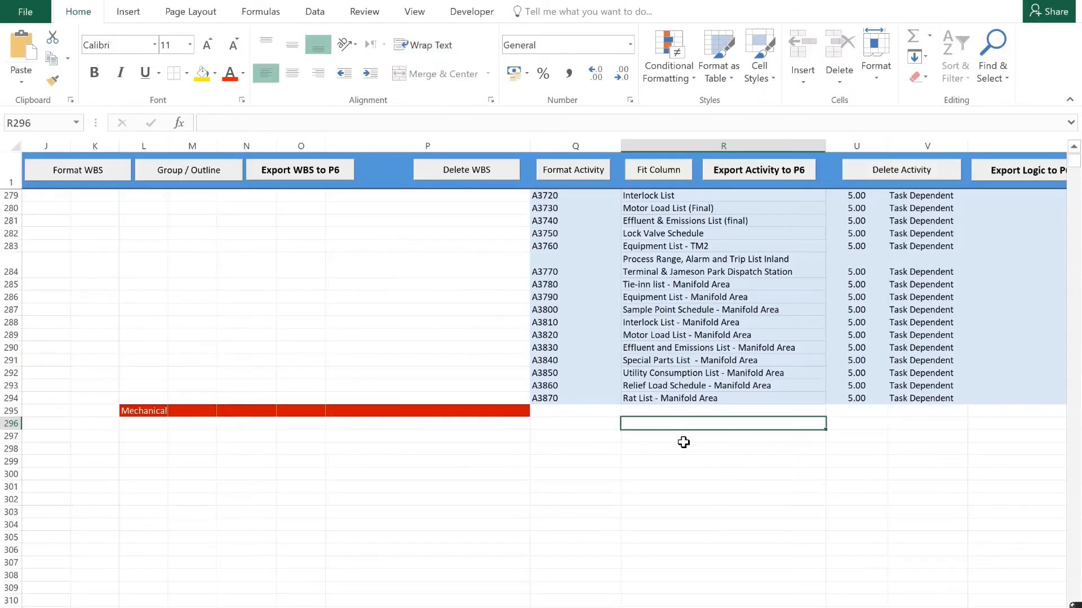
key("ctrl+v")
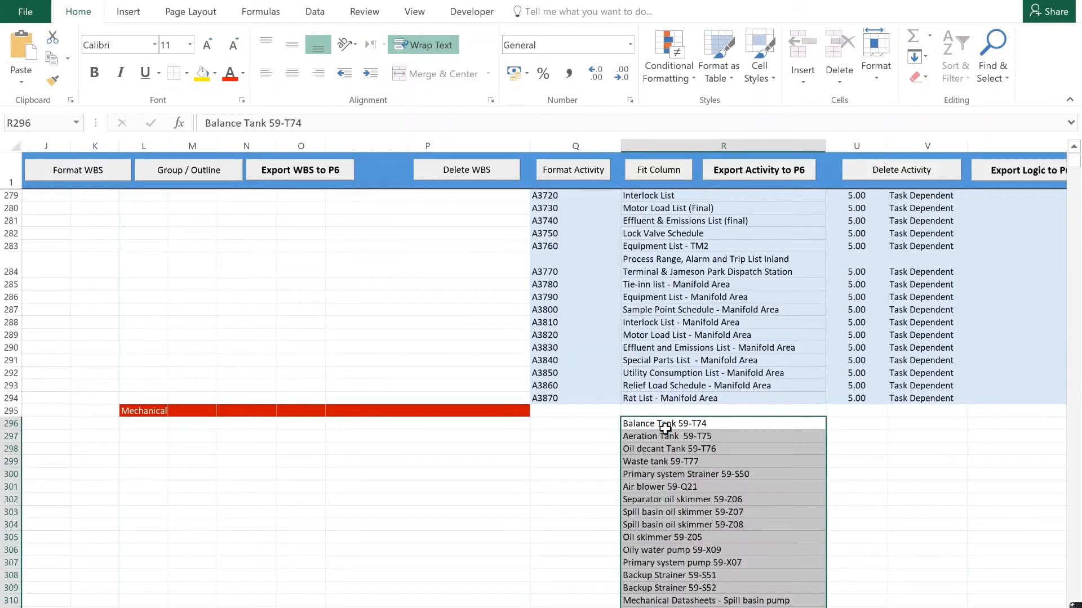
left_click(760, 175)
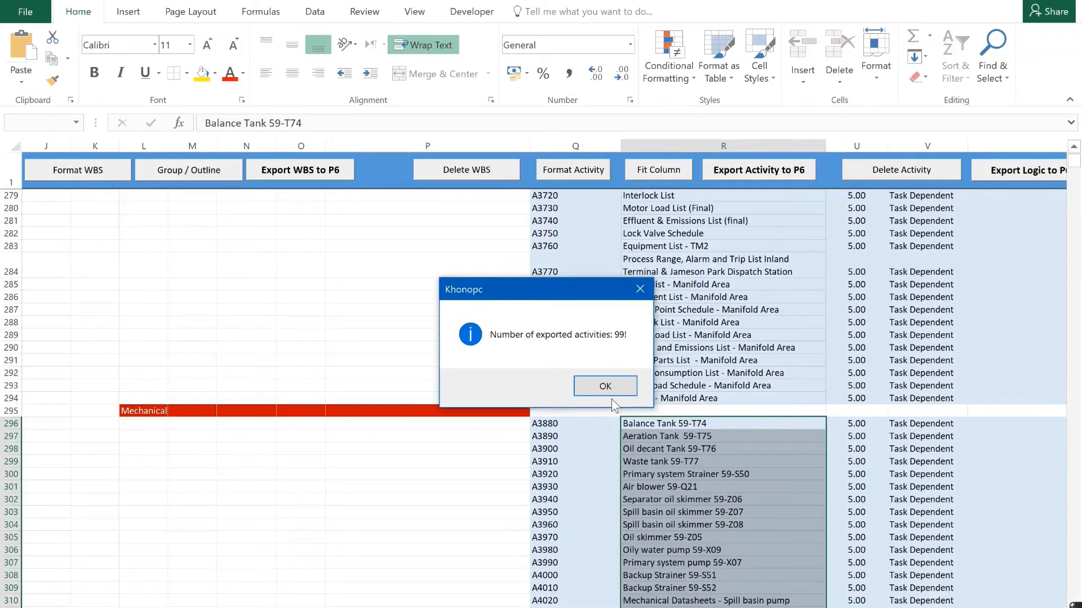
left_click(622, 388)
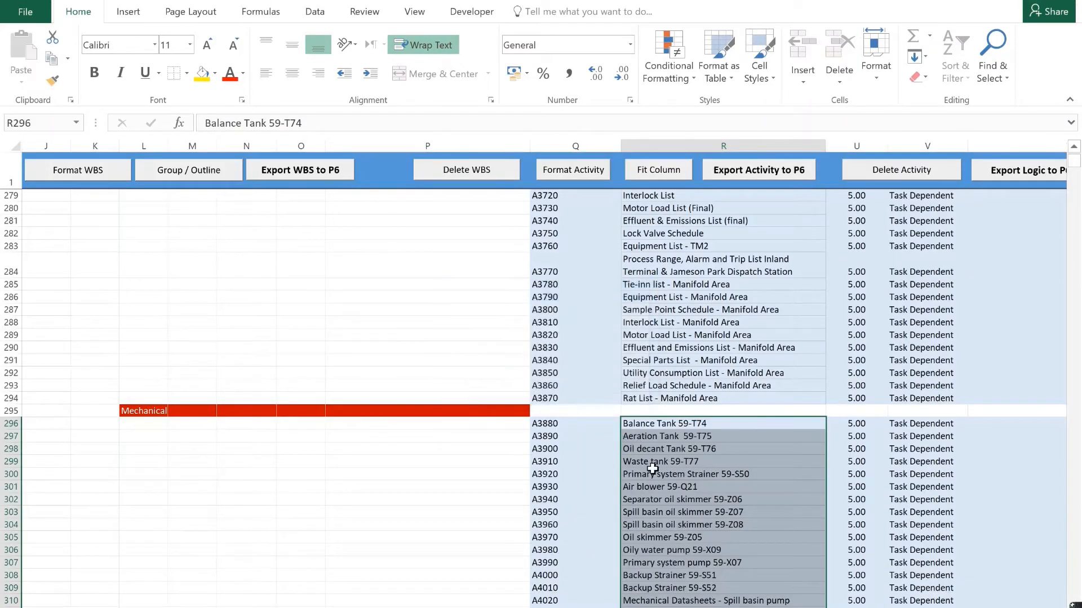
Enter "Piping" as an L2 WBS item in cell L395, below the mechanical activities, and export the WBS to P6.
scroll(653, 479, "down", 5)
scroll(653, 480, "down", 20)
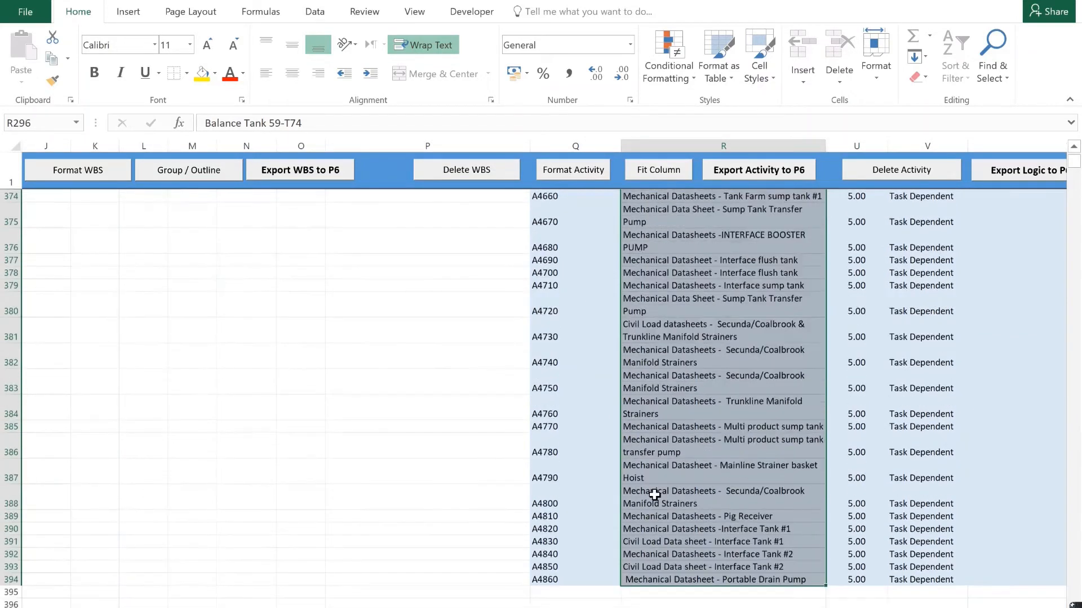
scroll(620, 315, "up", 2)
left_click(552, 248)
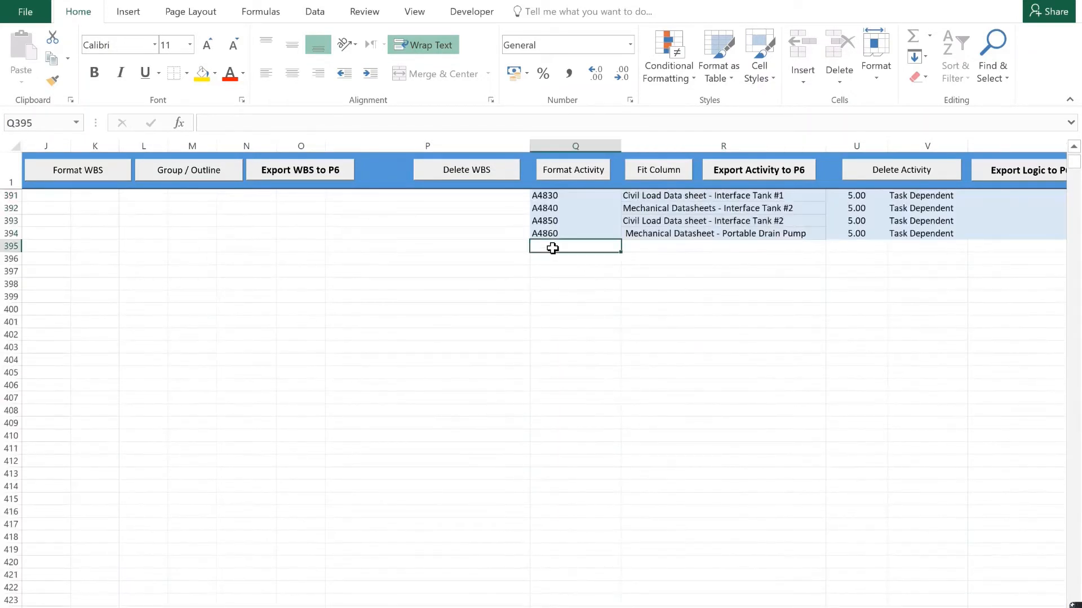
key("Left")
key("Left")
key("Left")
key("Left")
key("Left")
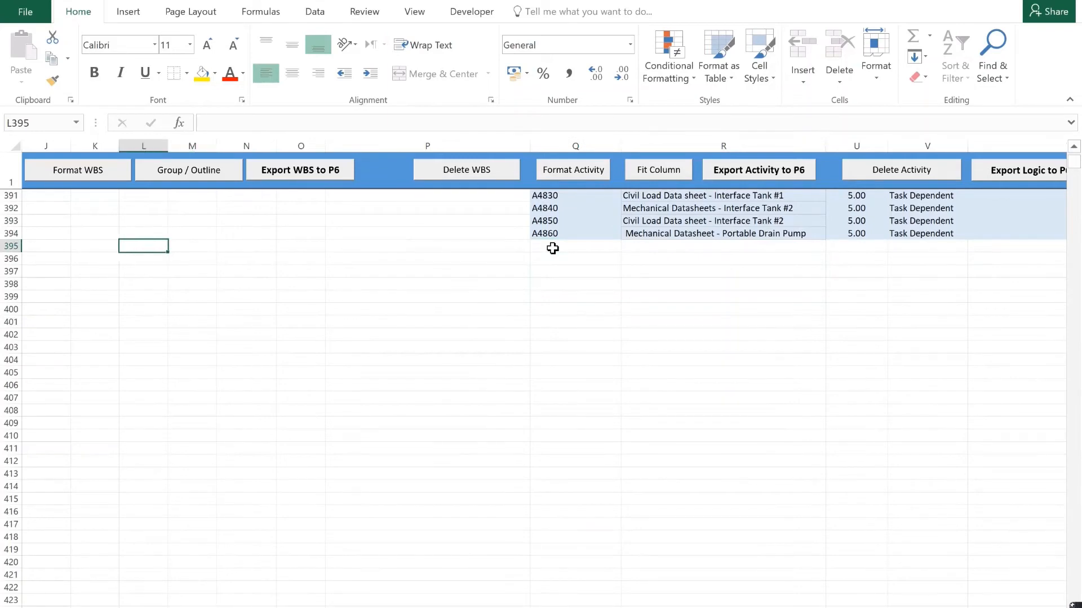
type("Piping")
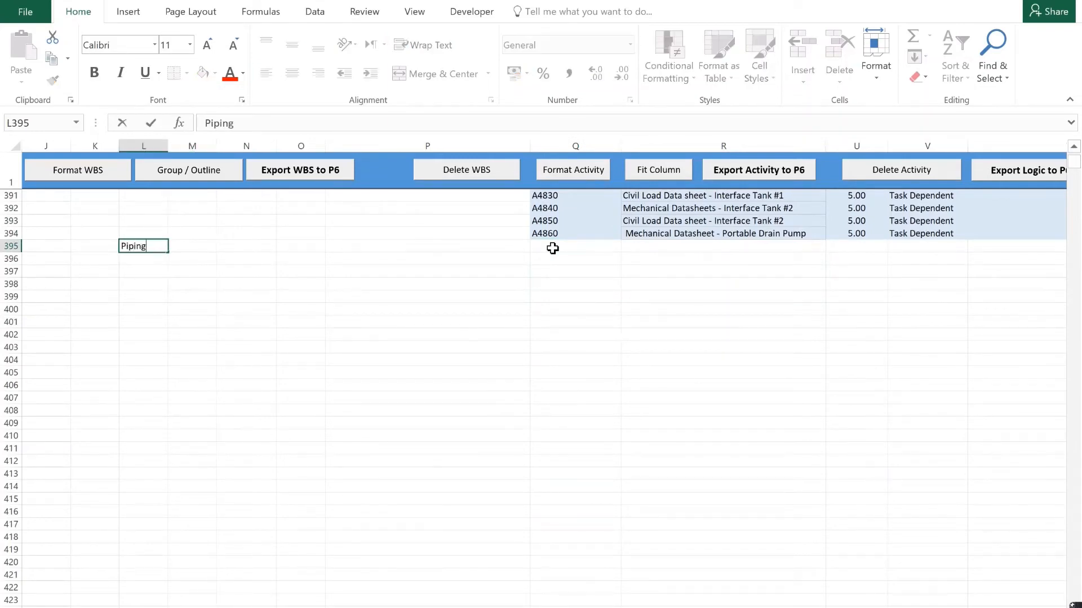
key("Return")
left_click(309, 171)
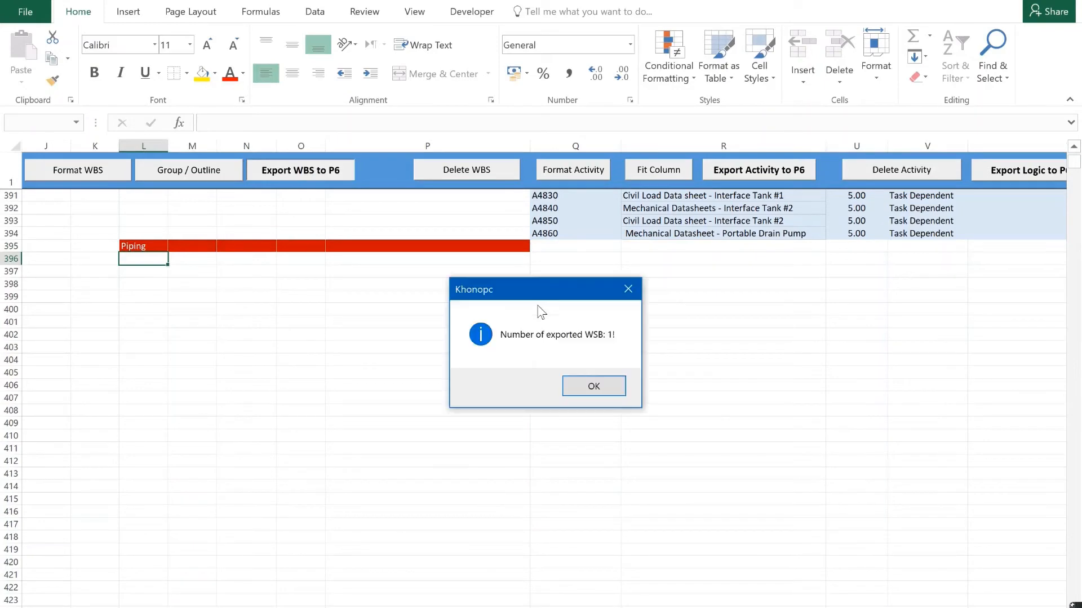
left_click(594, 387)
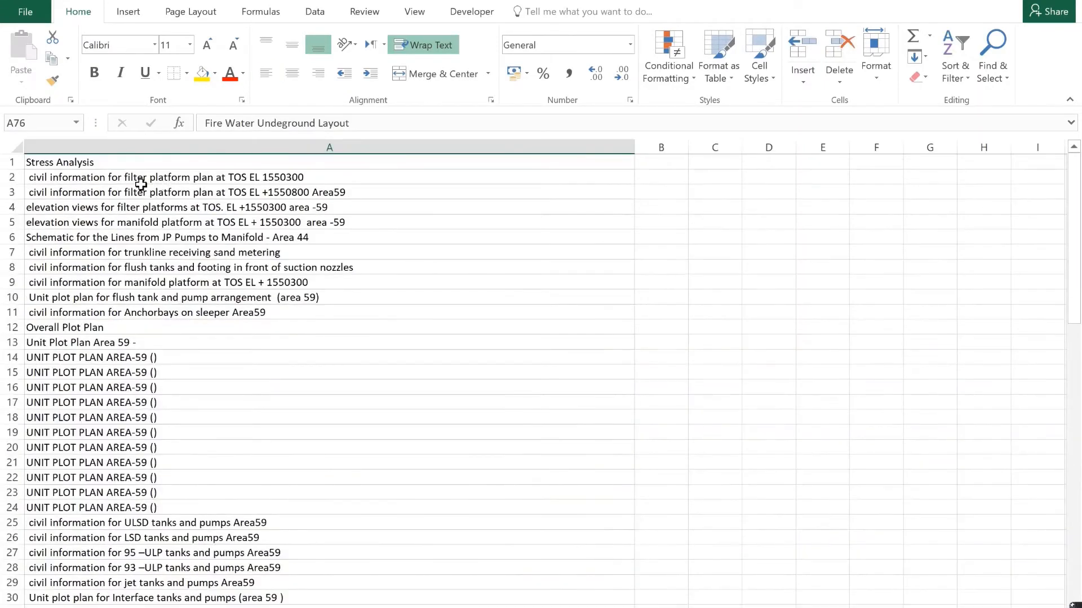
Copy the piping document titles in A1:A84 into the Activity Name column starting at R396 and export the activities to P6.
left_click_drag(125, 169, 122, 602)
key("ctrl+c")
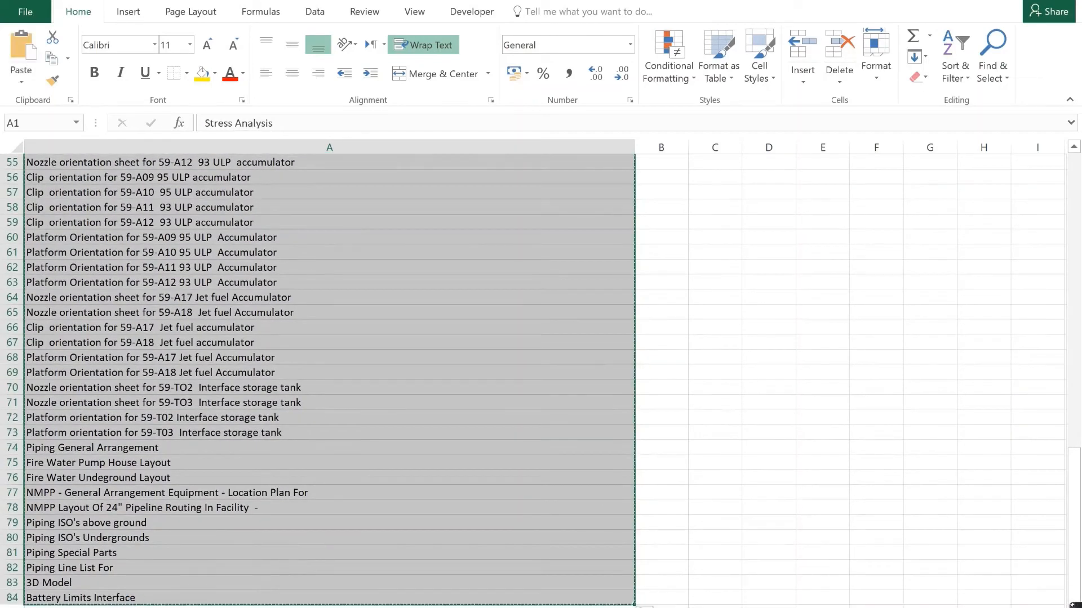
key("alt+Tab")
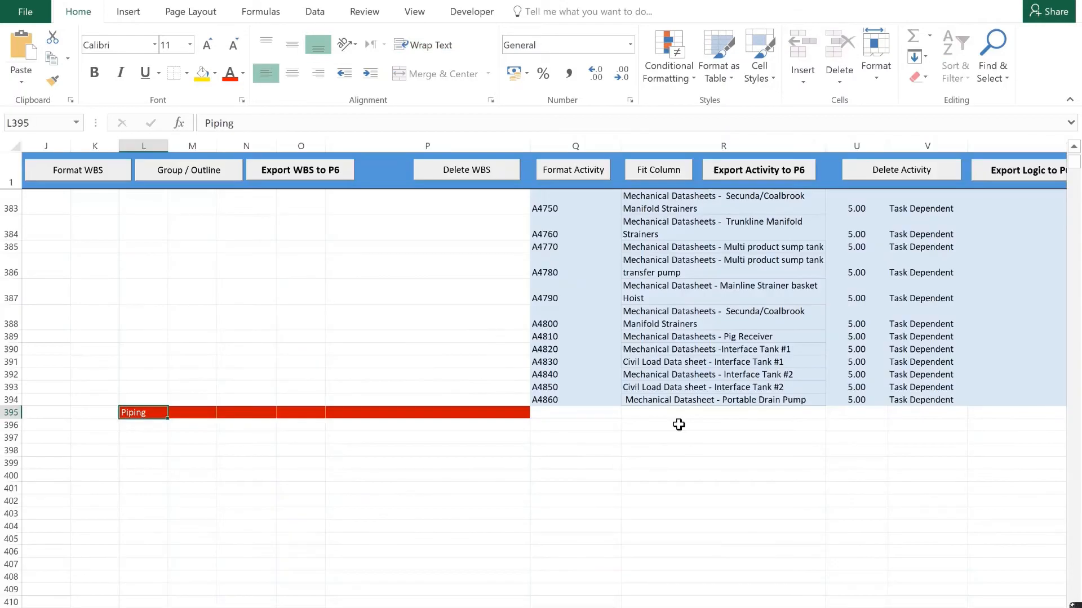
left_click(671, 430)
key("ctrl+v")
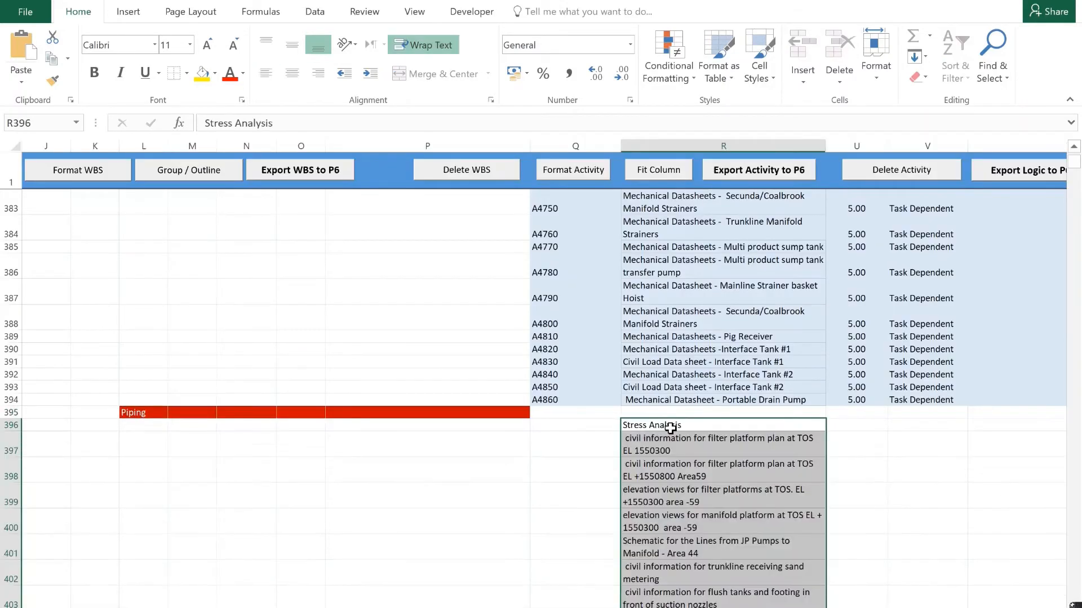
left_click(759, 170)
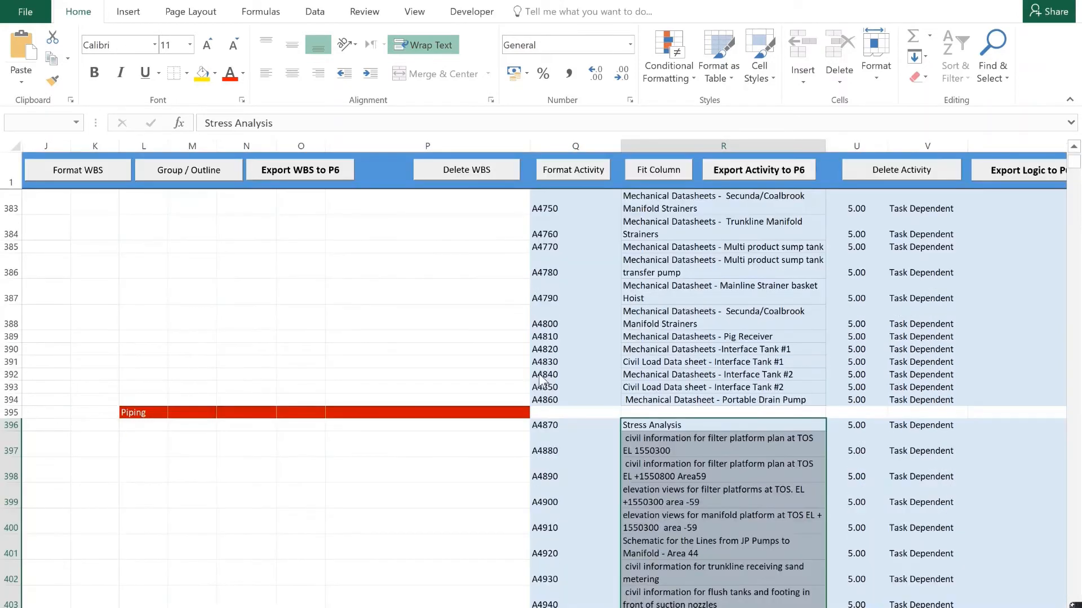
left_click(605, 387)
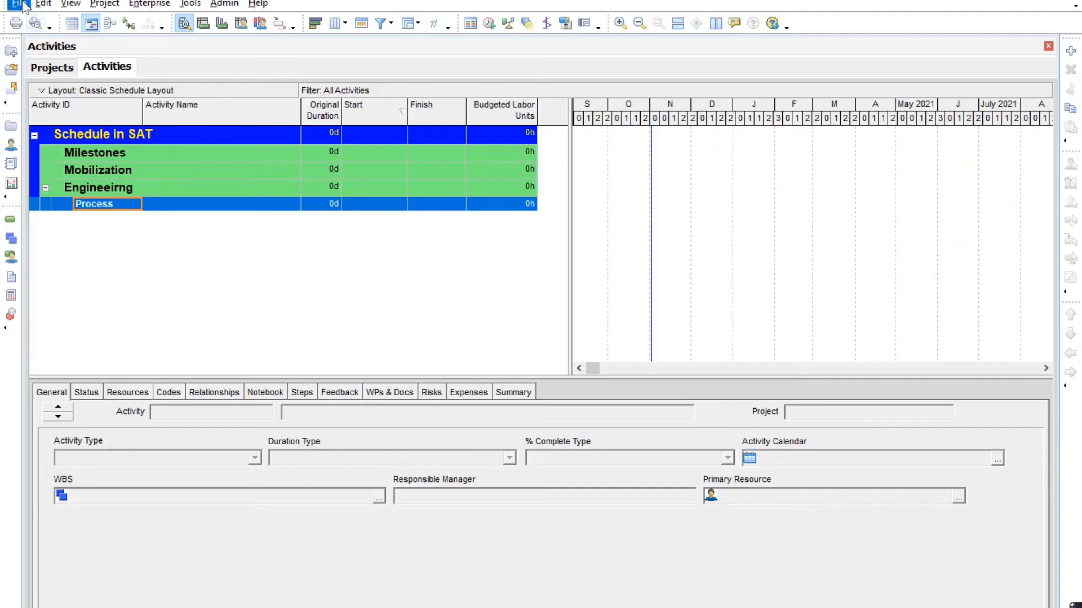
Switch to Primavera P6 and reload the Schedule in SAT project to bring in the exported activities.
left_click(19, 4)
left_click(41, 43)
left_click(162, 274)
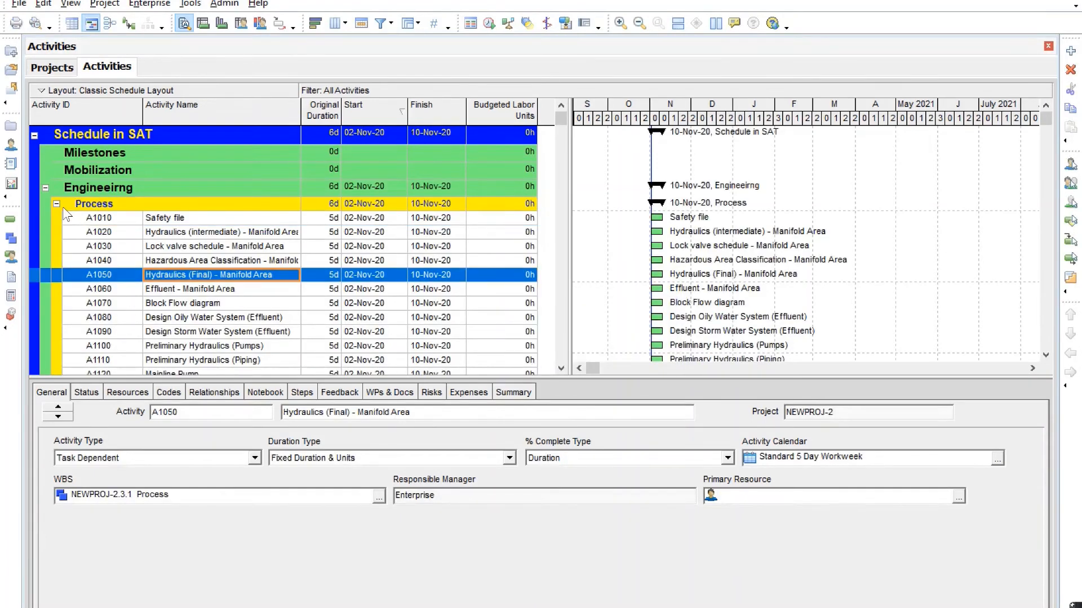
Review the exported activities from Process down to Piping, and collapse the Mechanical and Piping WBS groups.
left_click(98, 218)
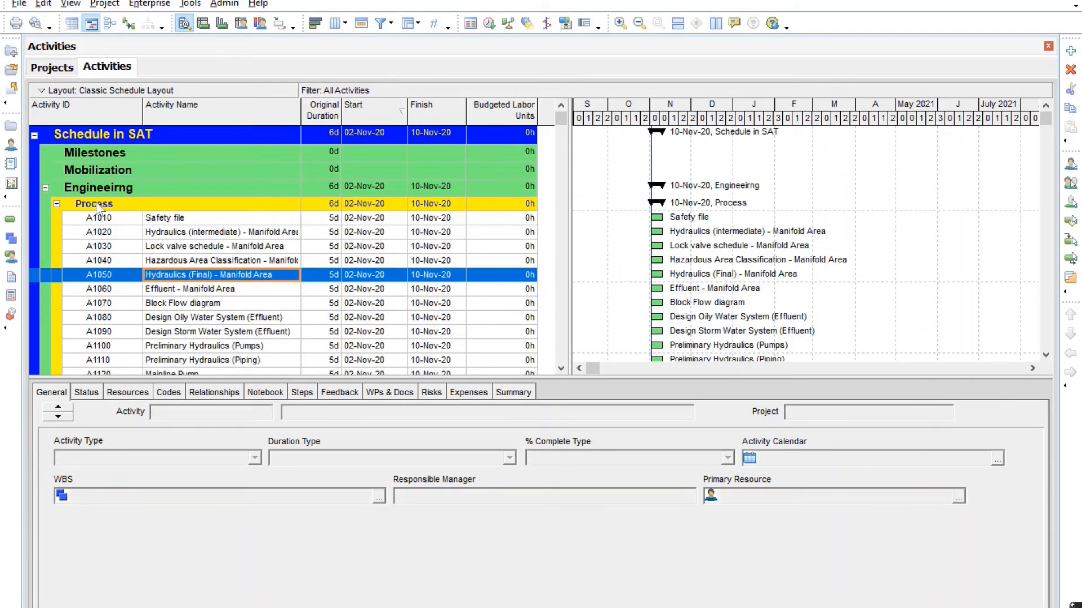
scroll(216, 256, "down", 3)
scroll(216, 256, "down", 16)
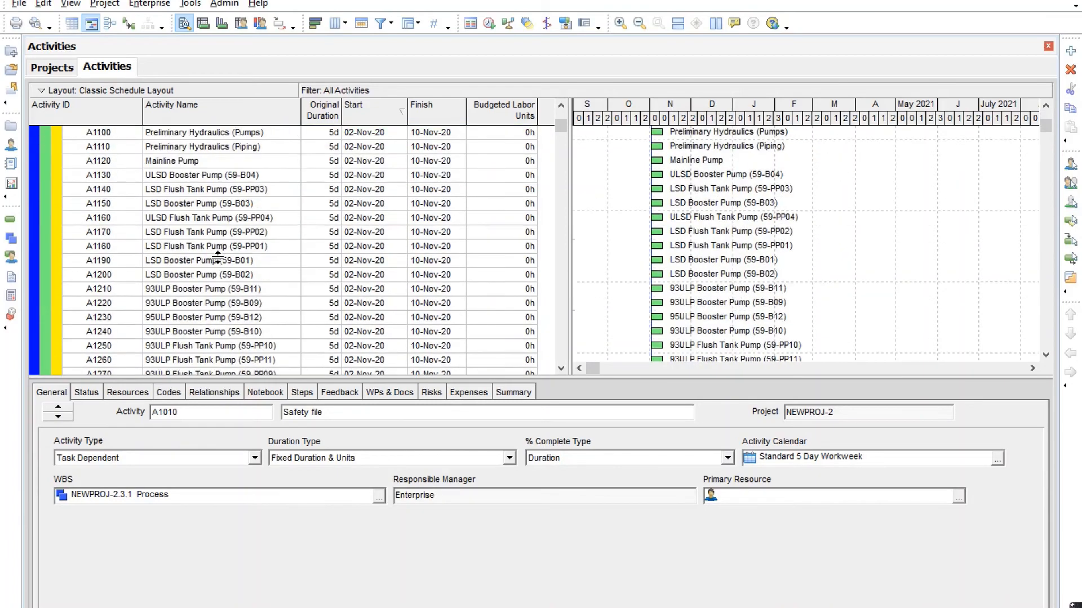
scroll(216, 242, "down", 17)
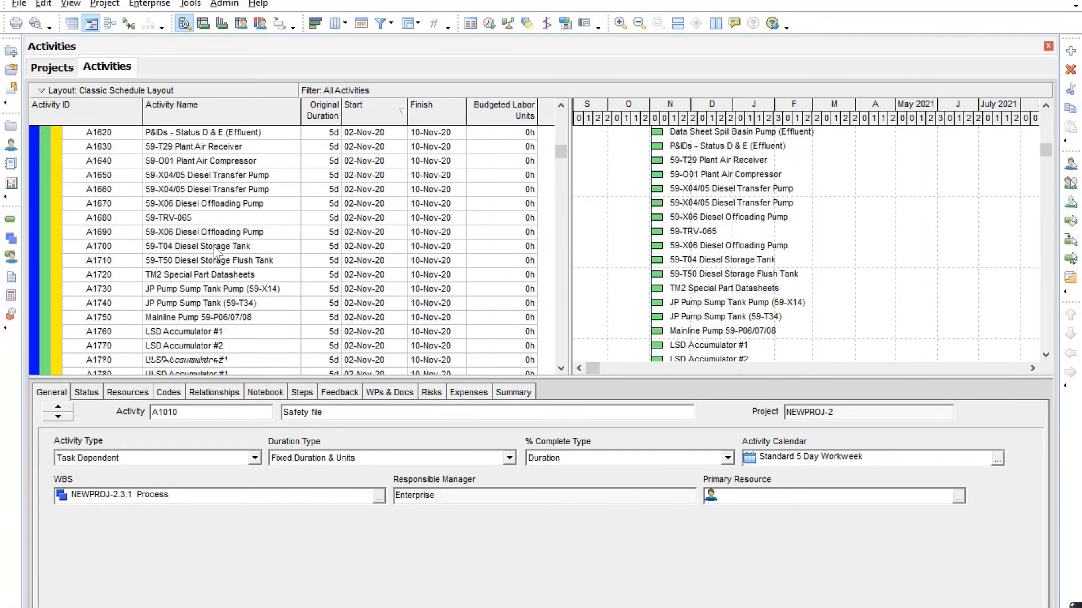
scroll(229, 254, "down", 19)
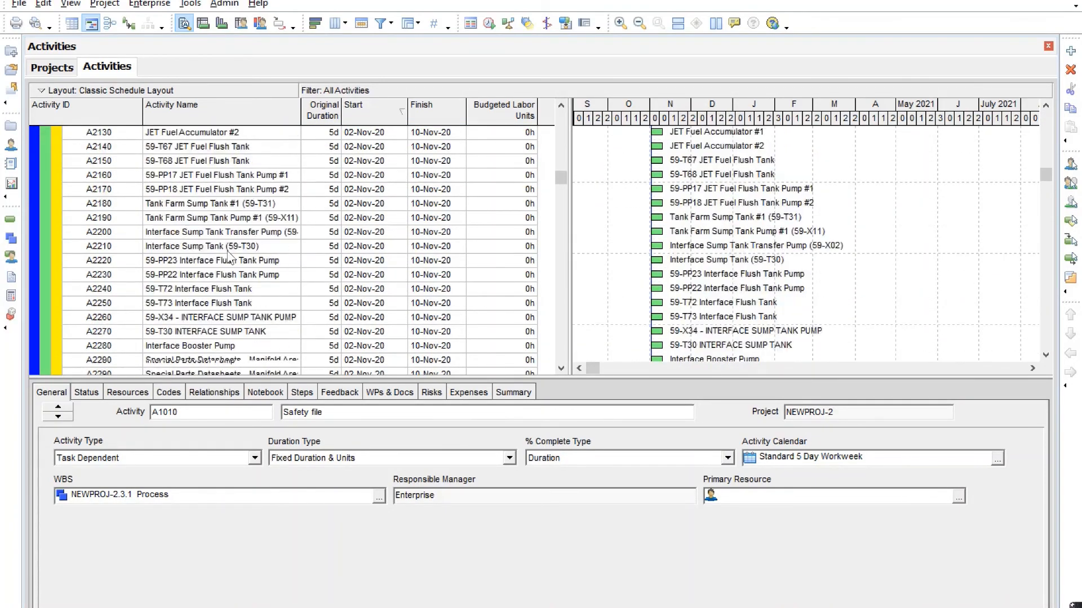
scroll(227, 257, "down", 19)
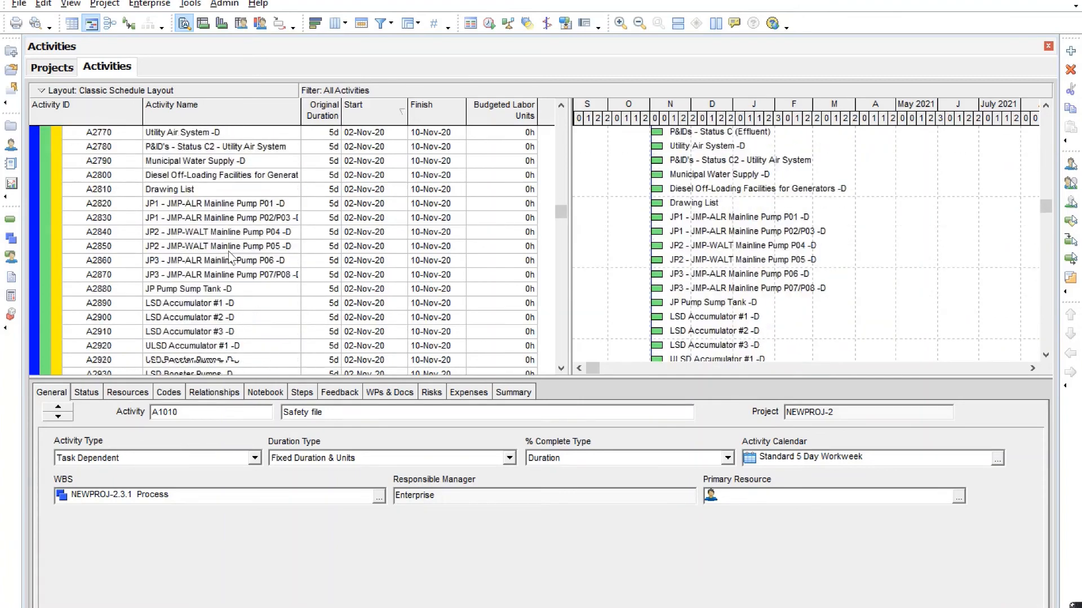
scroll(228, 261, "down", 18)
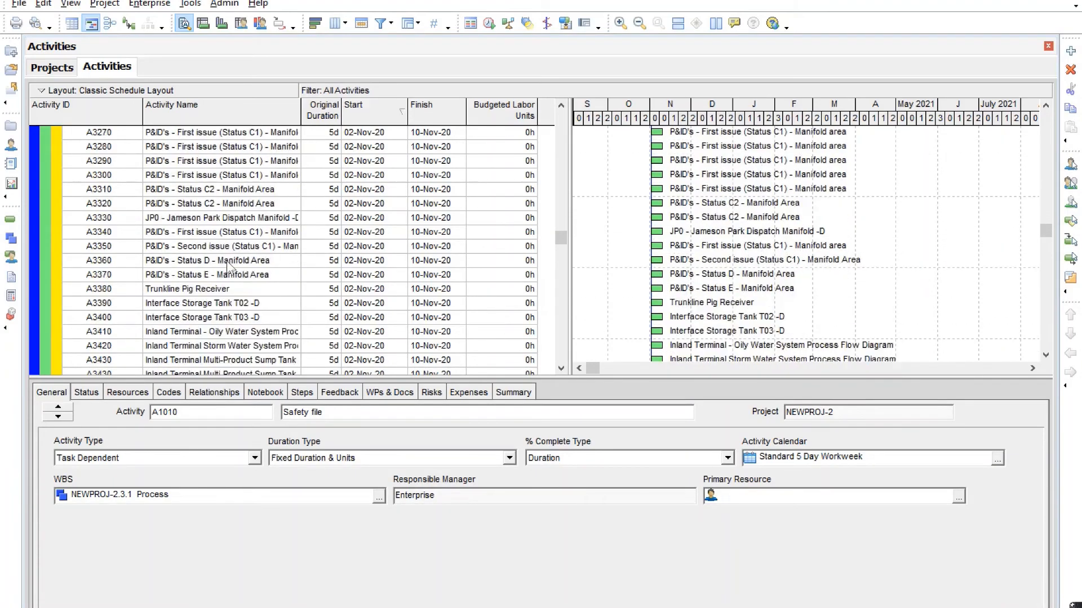
scroll(240, 267, "down", 3)
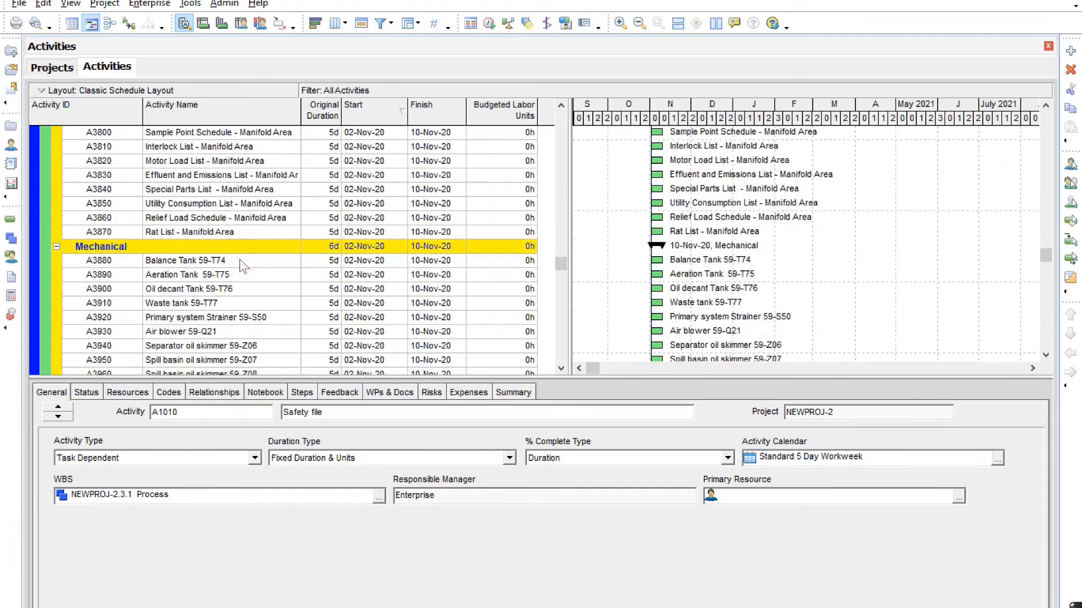
left_click(57, 247)
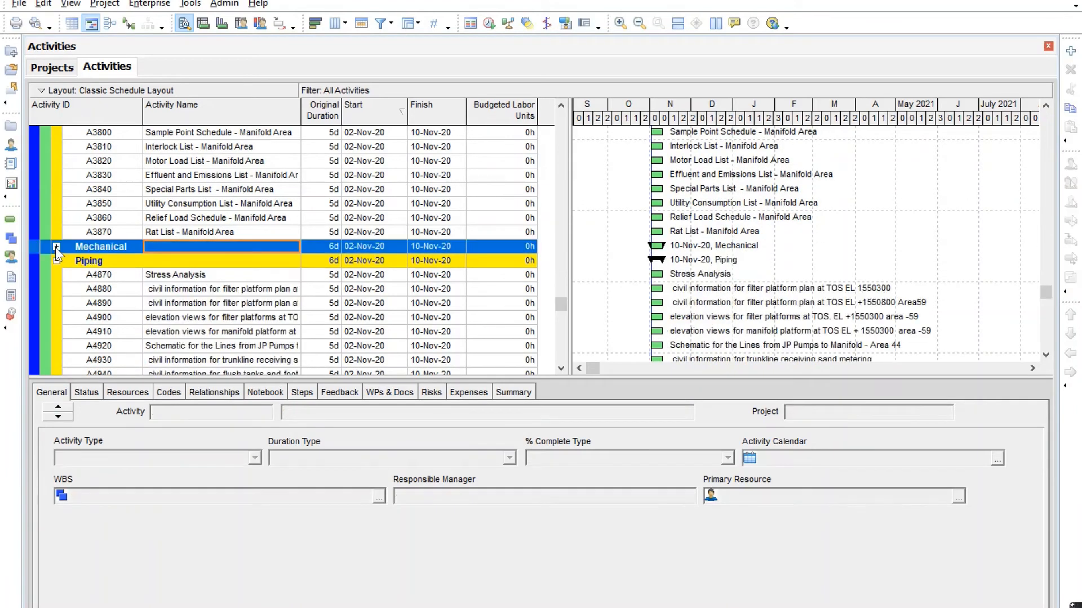
left_click(57, 261)
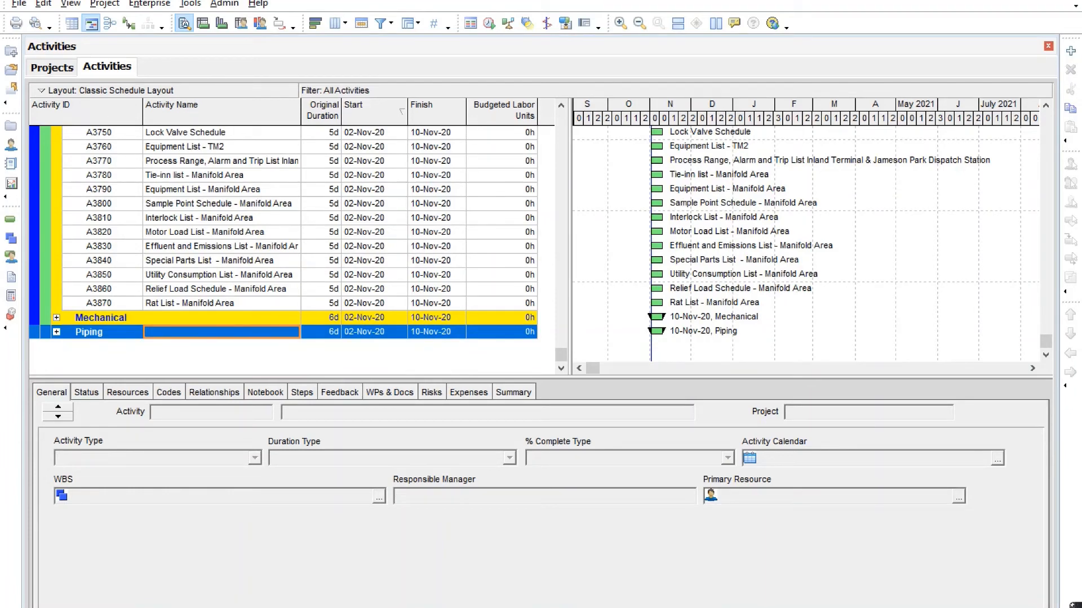
Return to the Excel tool and enter "Procurement" as an L1 WBS item in cell K480, below the piping activities.
key("alt+Tab")
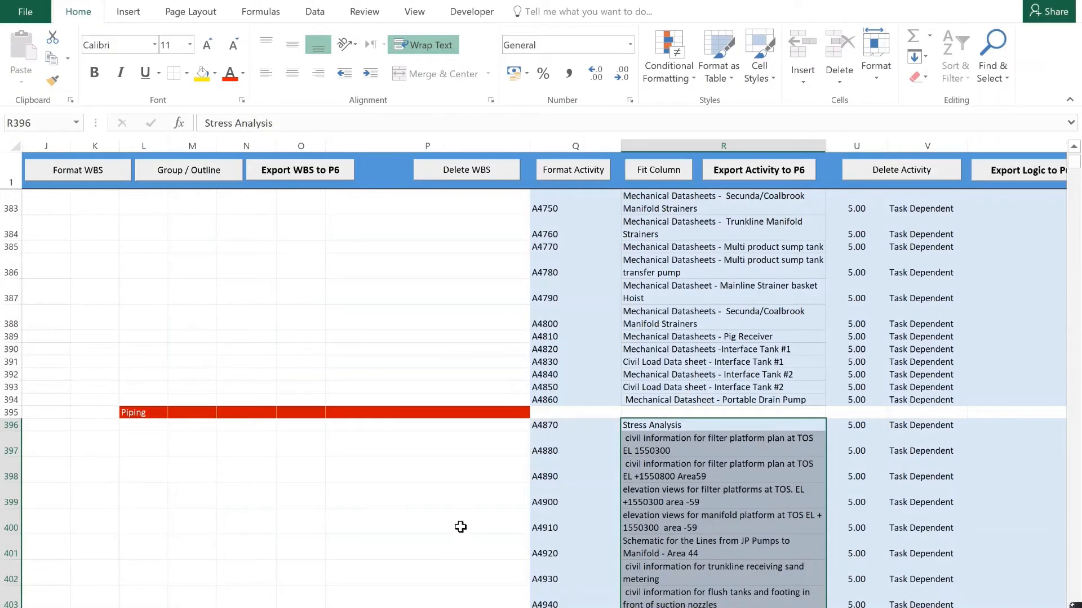
scroll(460, 527, "down", 15)
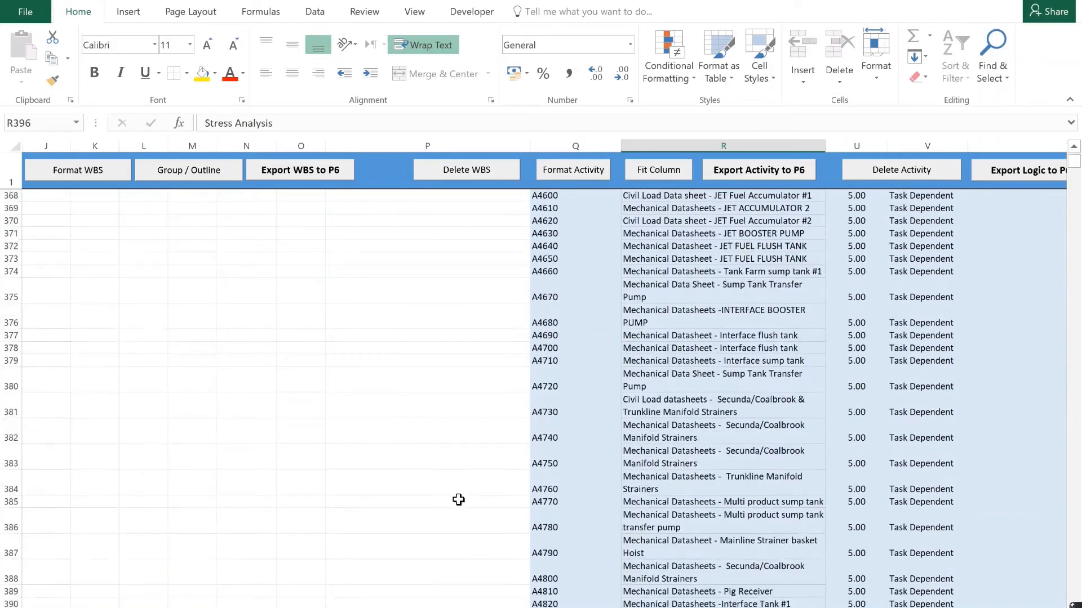
scroll(458, 501, "down", 12)
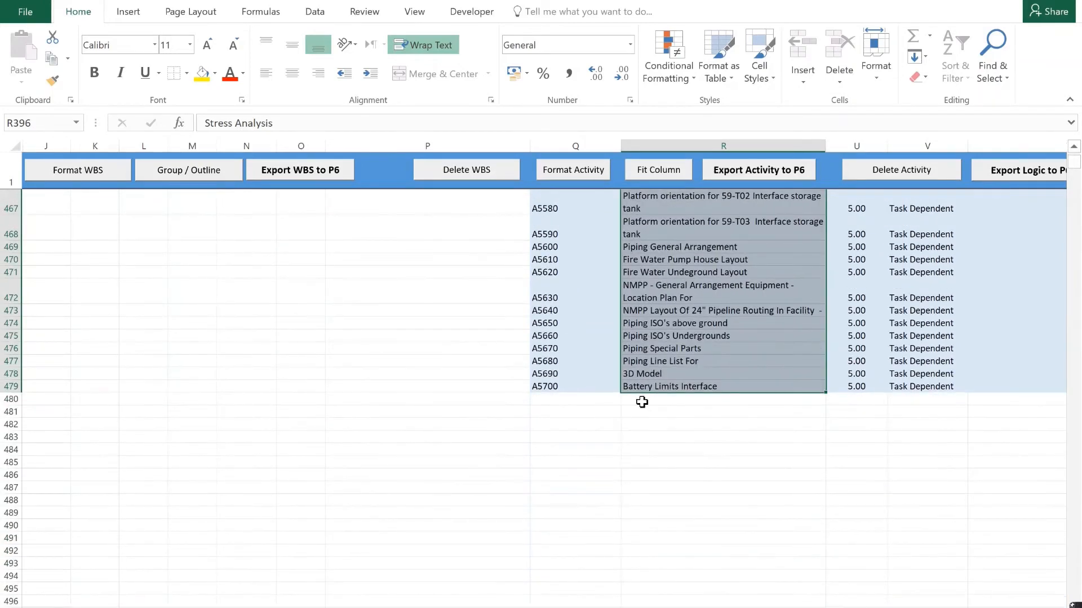
left_click(641, 402)
key("Left")
key("Left")
key("Left")
key("Left")
key("Left")
key("Left")
key("Left")
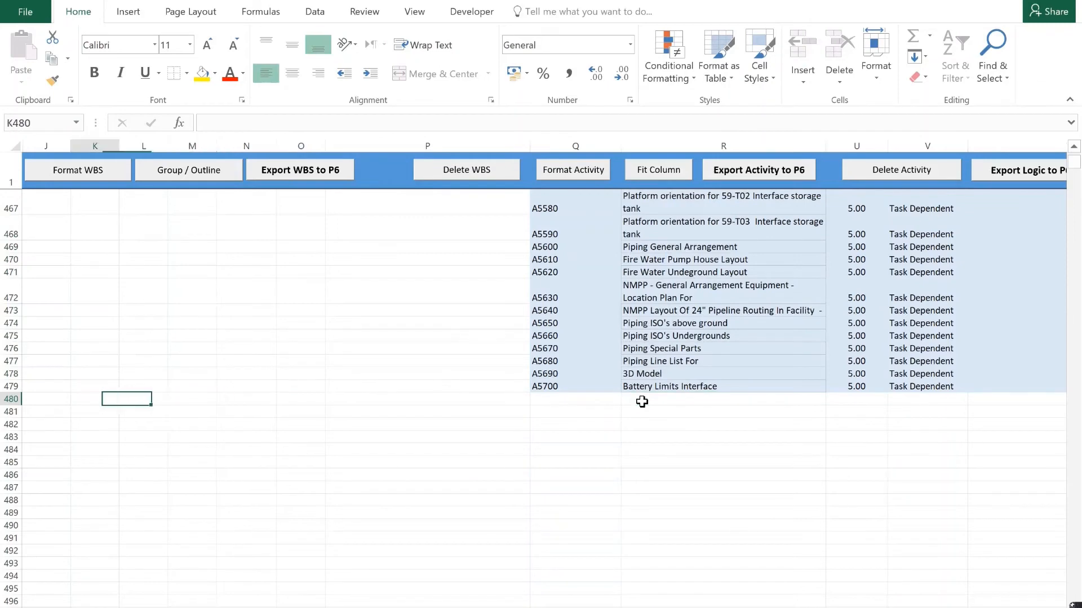
type("Procurement")
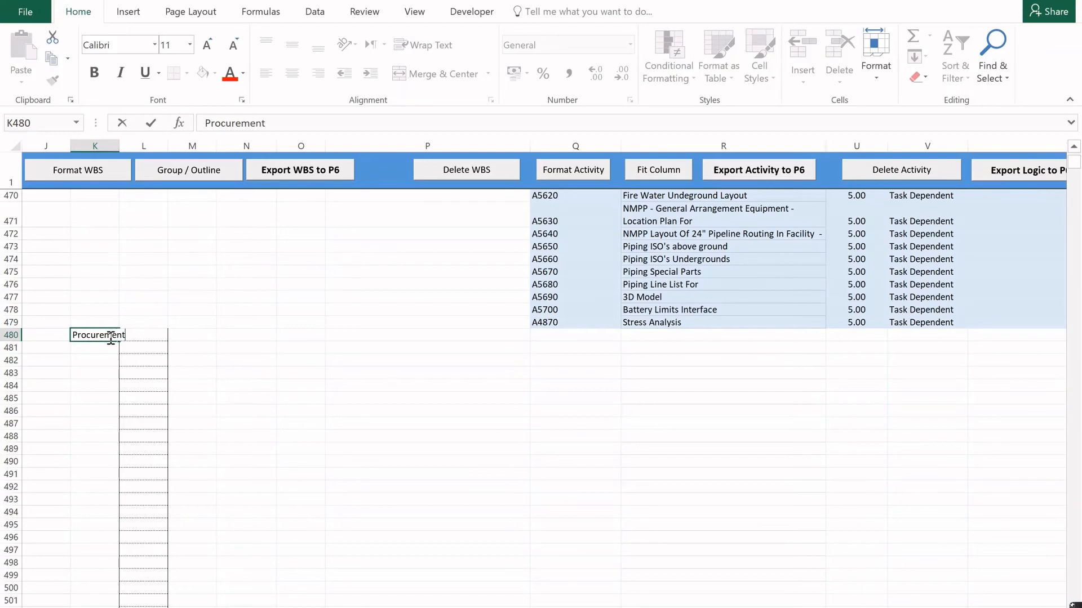
key("Return")
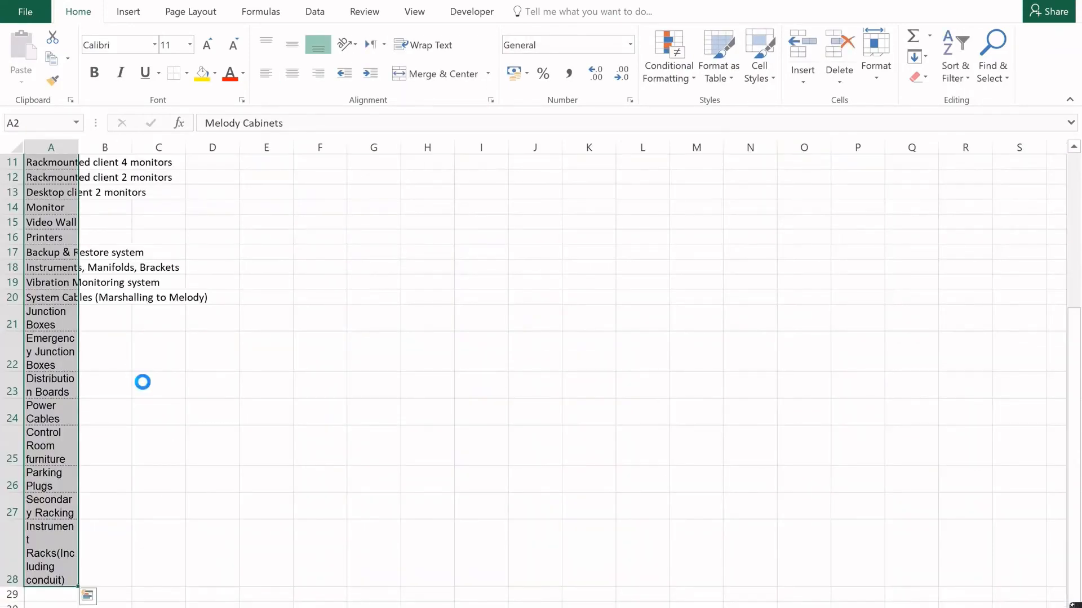
Copy the equipment list beginning with Melody Cabinets into the L2 WBS column from L481 and export the WBS to P6.
key("ctrl+c")
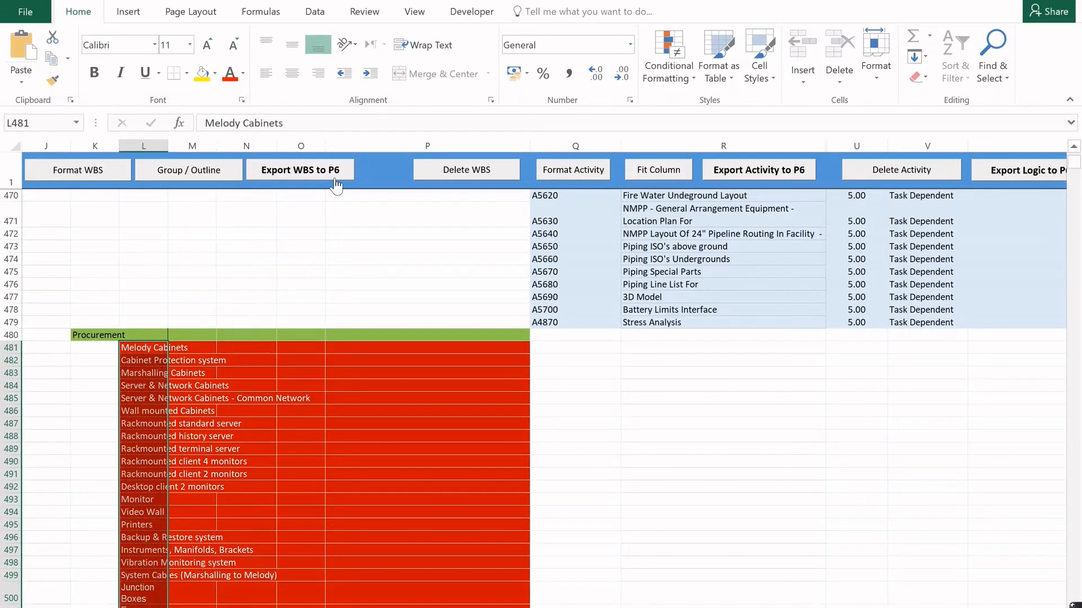
left_click(335, 178)
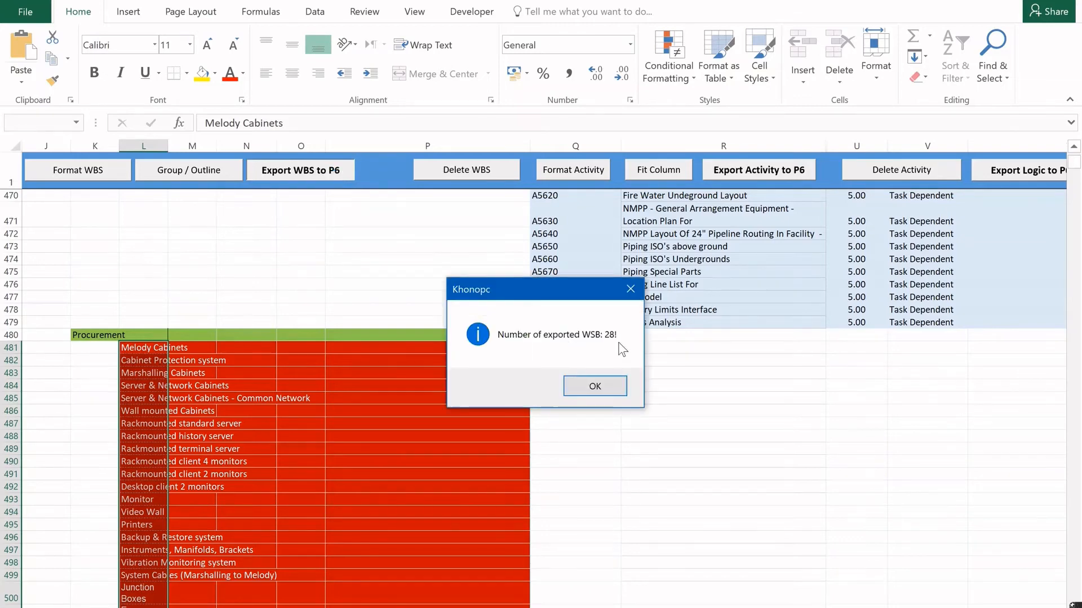
Switch to Primavera P6, refresh the project data, and collapse Engineering to examine the exported packages under Procurement.
left_click(602, 387)
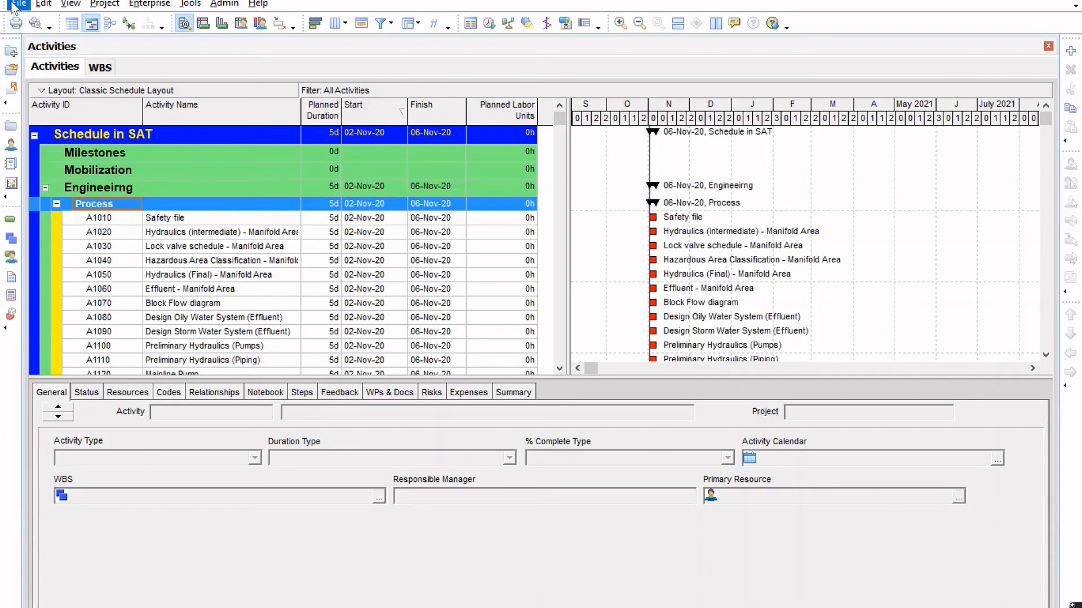
left_click(19, 3)
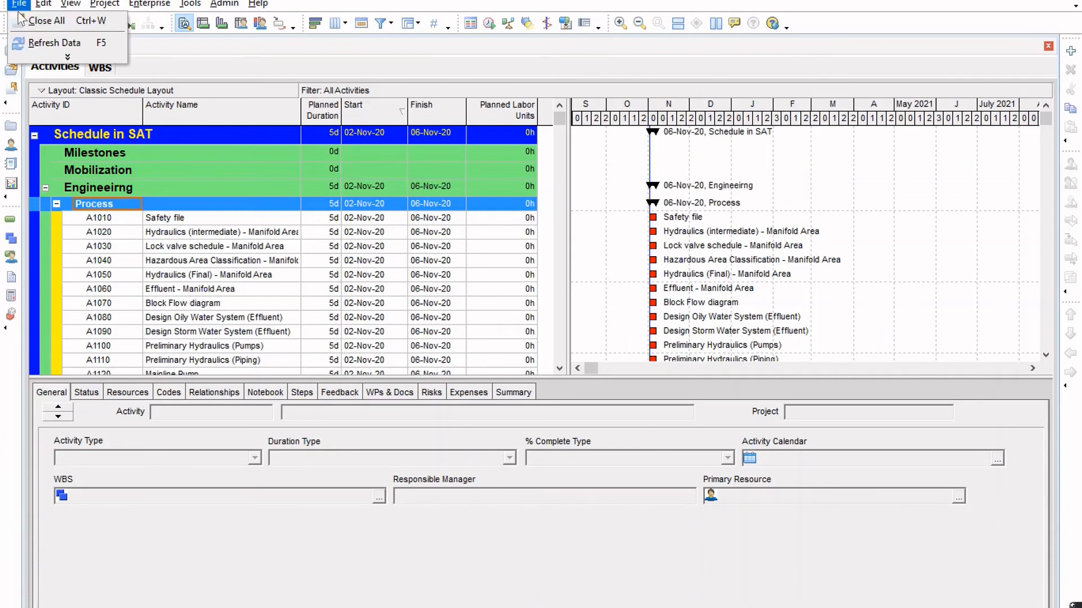
left_click(35, 44)
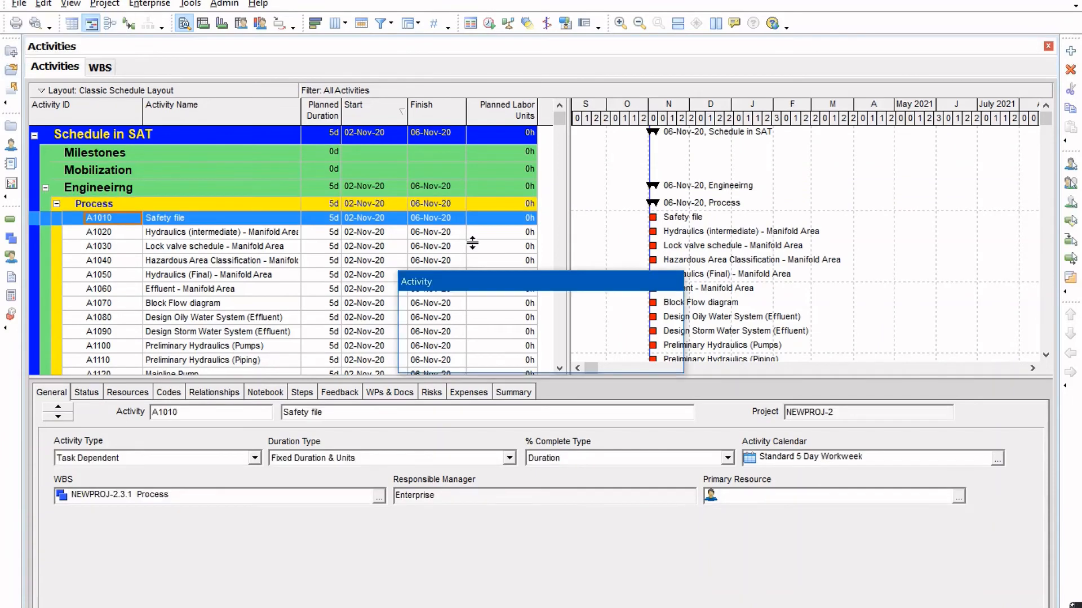
left_click(45, 188)
scroll(136, 230, "down", 2)
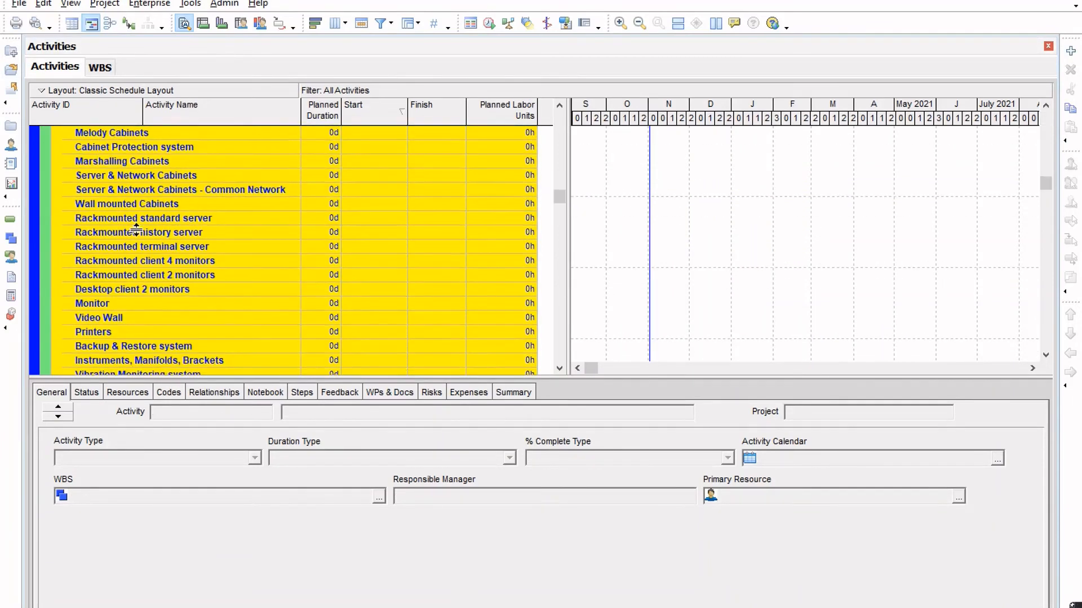
scroll(136, 230, "up", 2)
left_click(136, 223)
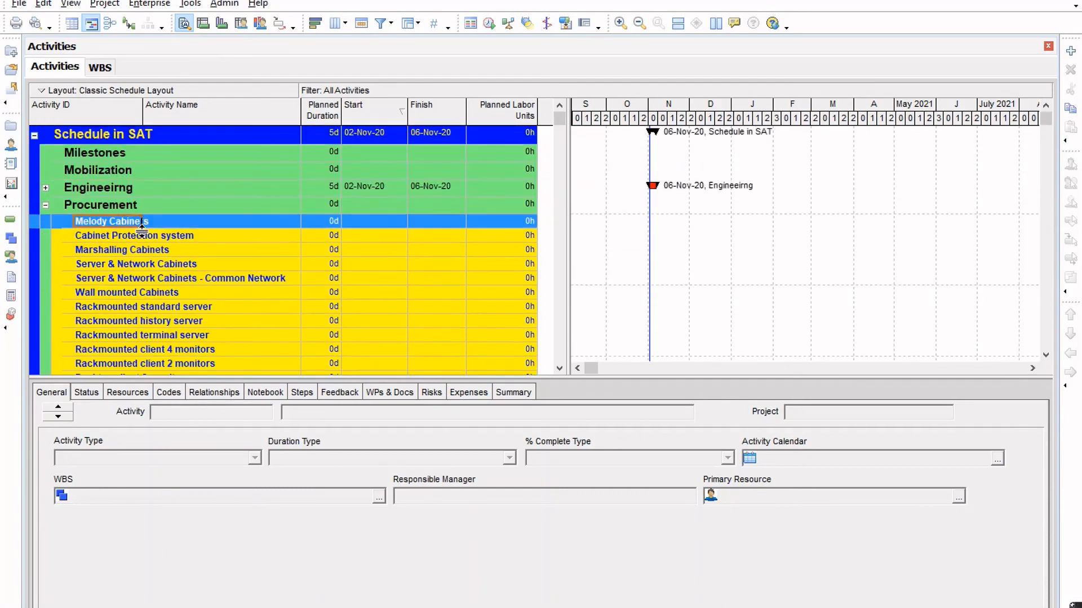
Return to the Excel tool and insert seven blank rows below Melody Cabinets, starting at row 482.
key("alt+Tab")
scroll(393, 412, "up", 9)
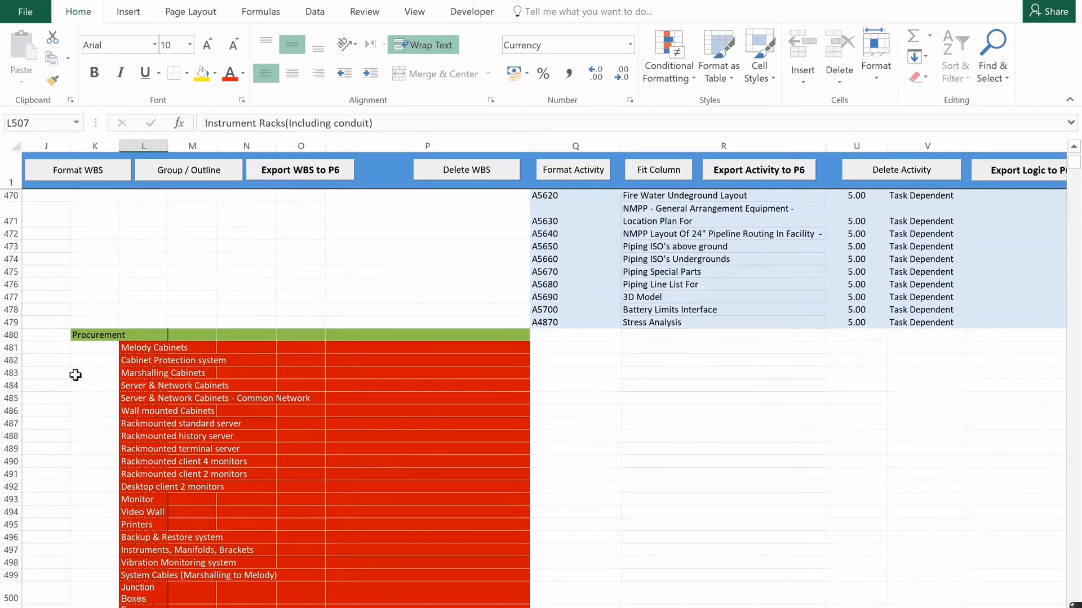
right_click(20, 362)
left_click(60, 464)
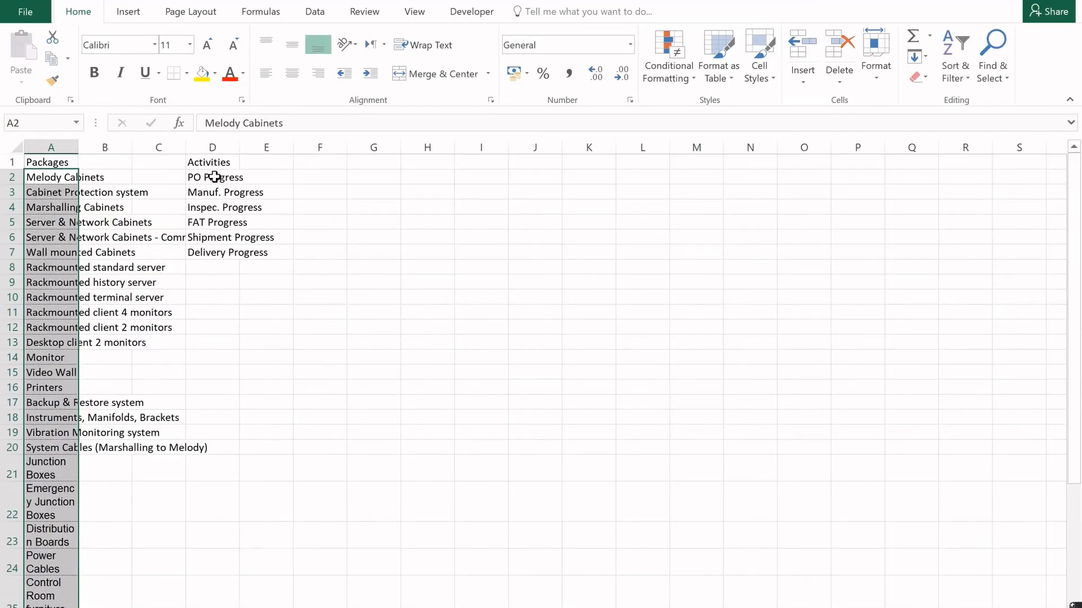
Copy the six activities from PO Progress to Delivery Progress in the packages workbook into the activity name column from R482.
left_click_drag(214, 177, 214, 252)
key("ctrl+c")
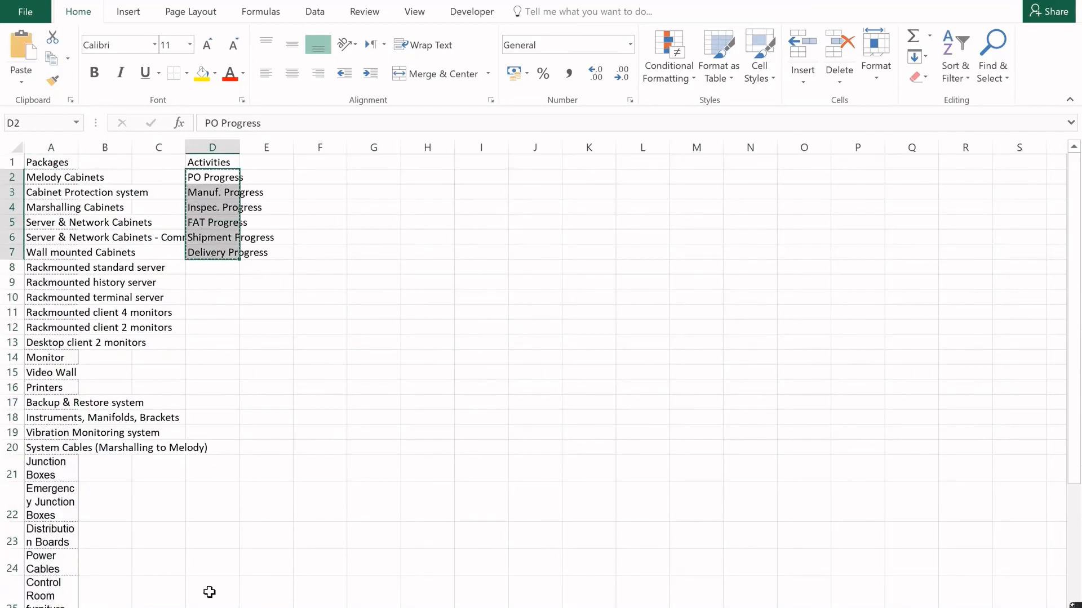
left_click(209, 607)
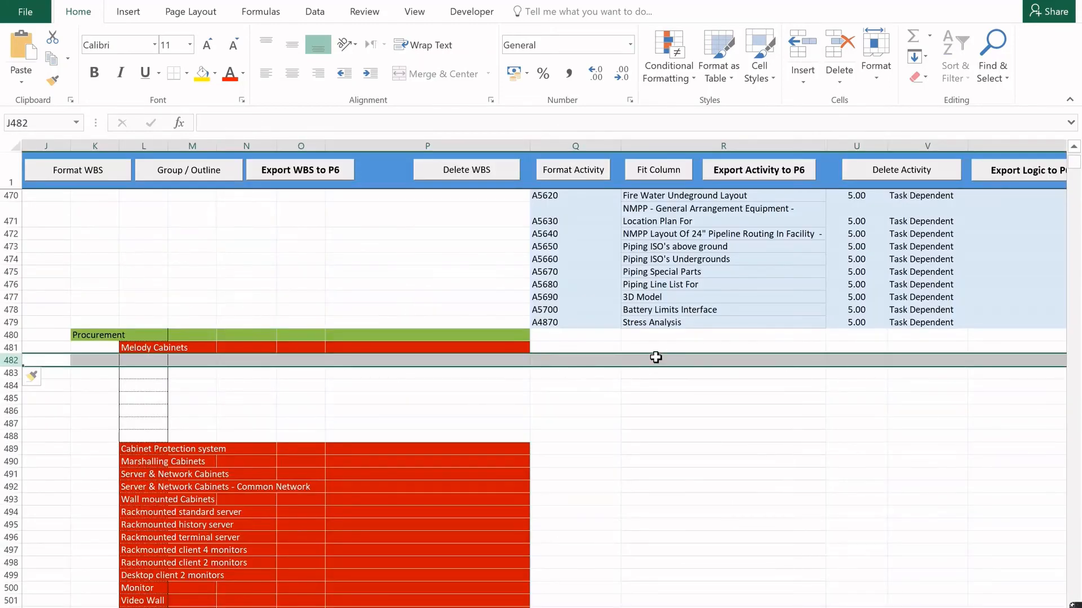
left_click(655, 359)
key("ctrl+v")
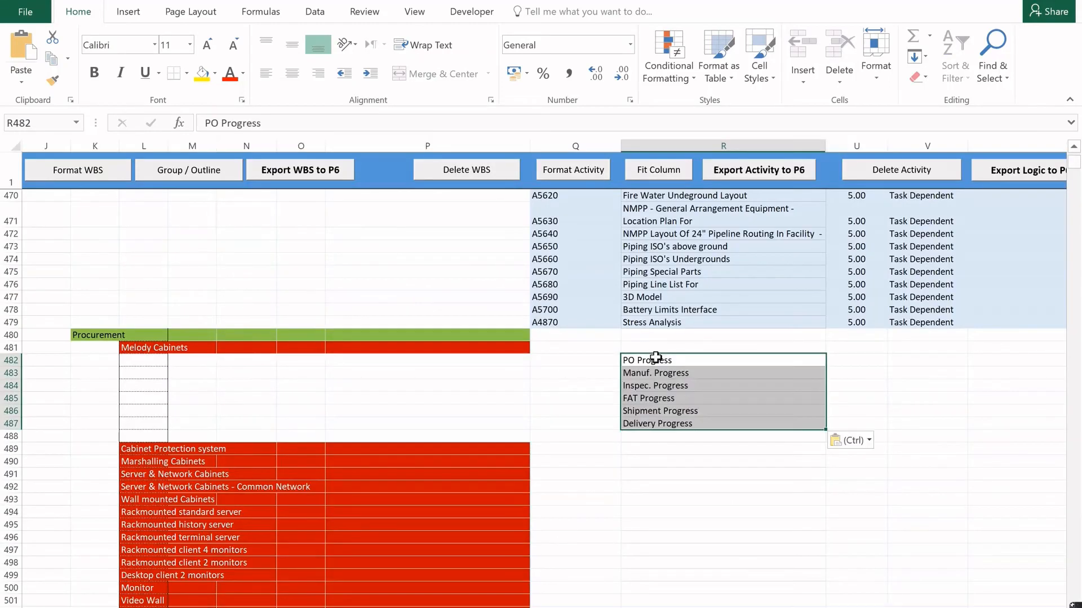
Delete the surplus blank row 488 between Delivery Progress and Cabinet Protection system.
left_click(510, 435)
left_click(12, 435)
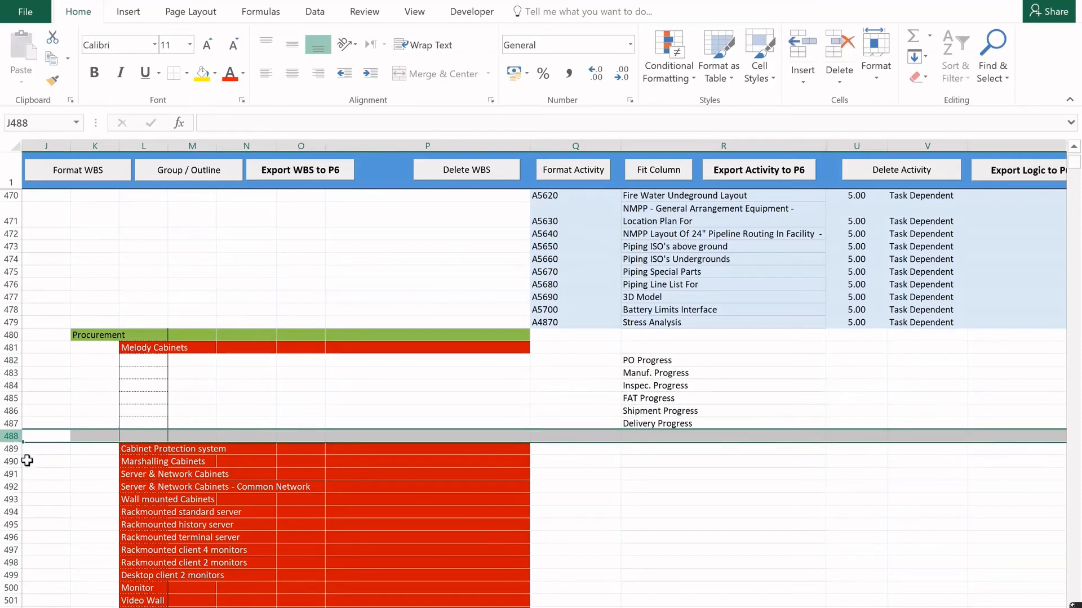
right_click(12, 436)
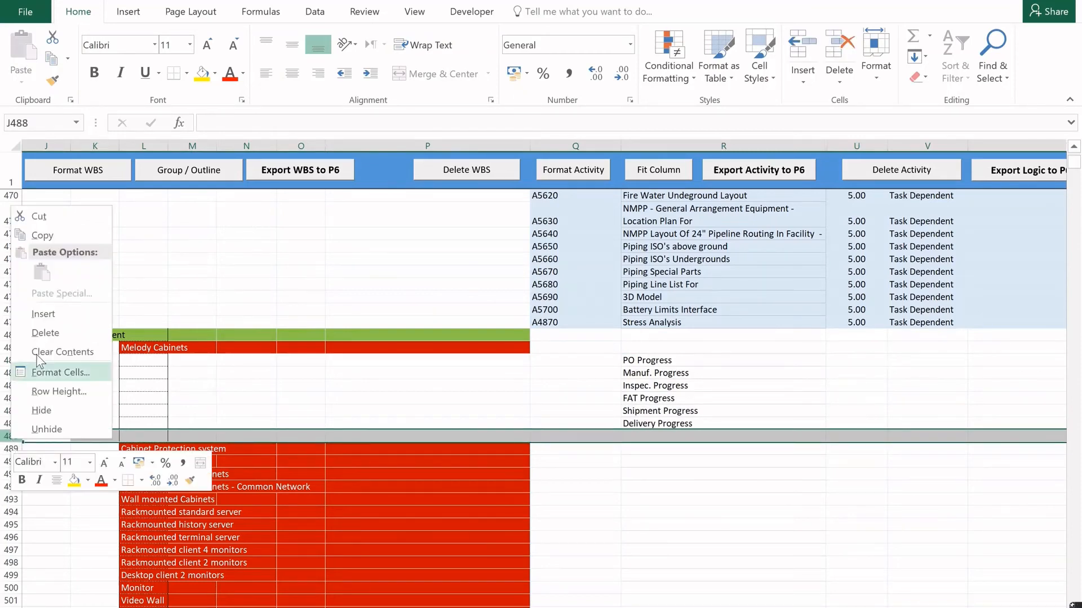
left_click(40, 335)
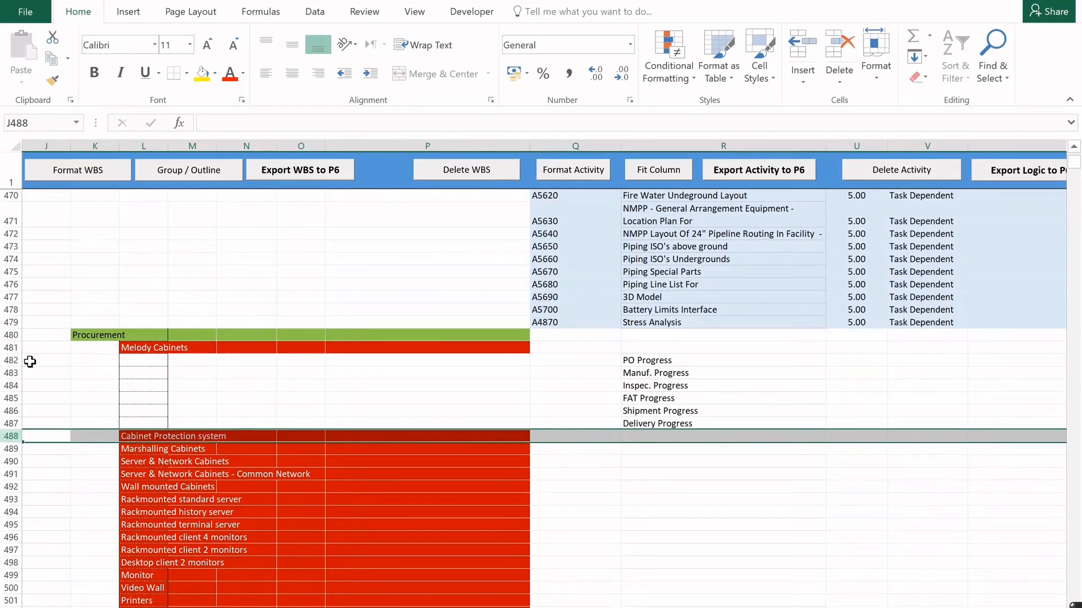
Copy activity rows 482 to 487 and insert them below Cabinet Protection system.
left_click_drag(30, 362, 27, 422)
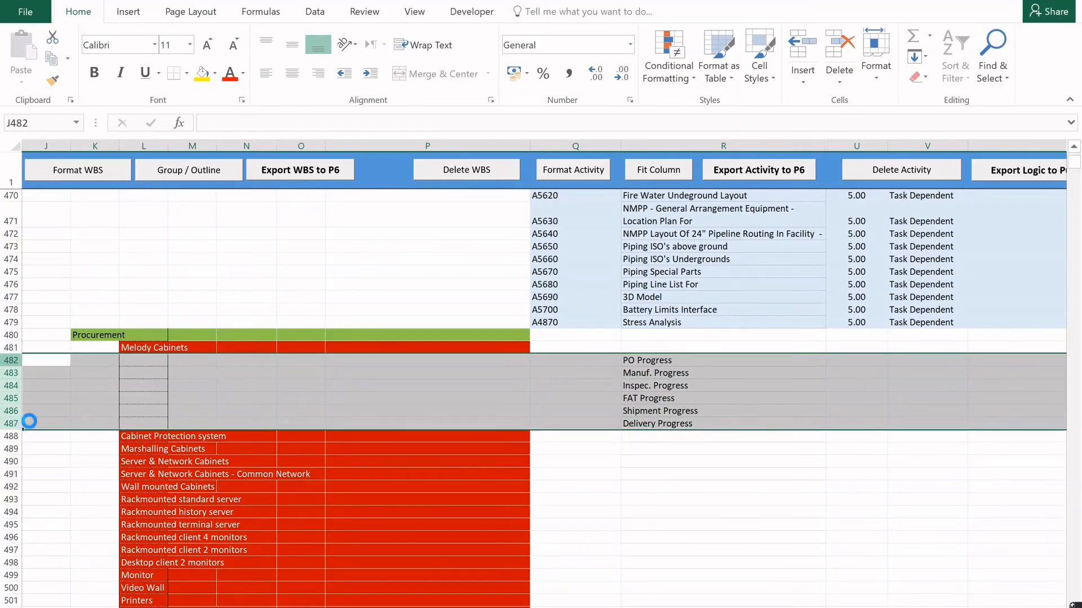
key("ctrl+c")
right_click(12, 449)
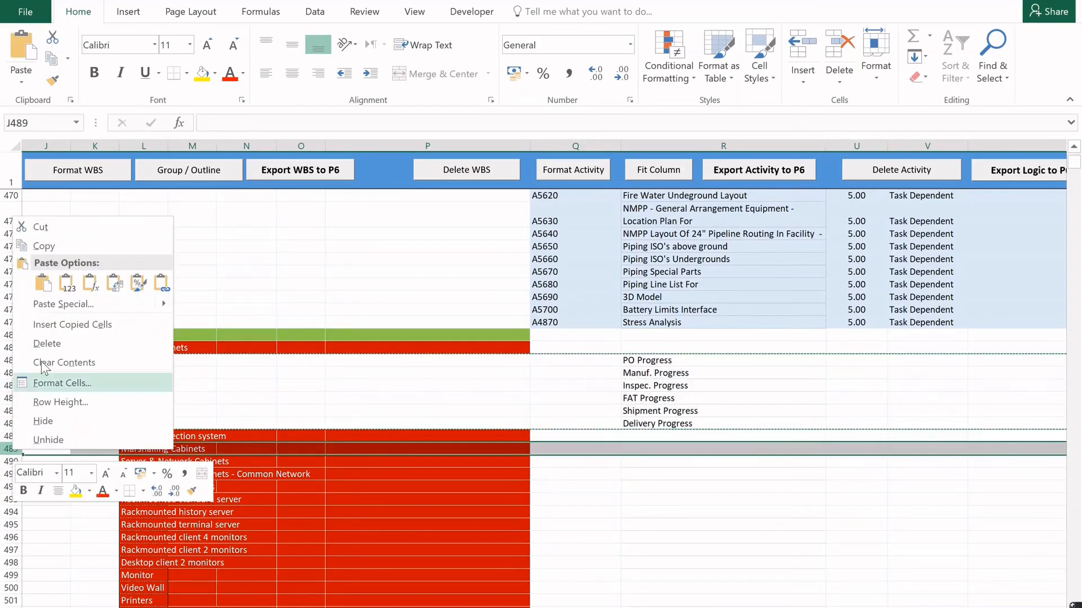
left_click(72, 325)
Insert the copied six activity rows below each package from Marshalling Cabinets through Wall mounted Cabinets.
scroll(177, 406, "down", 5)
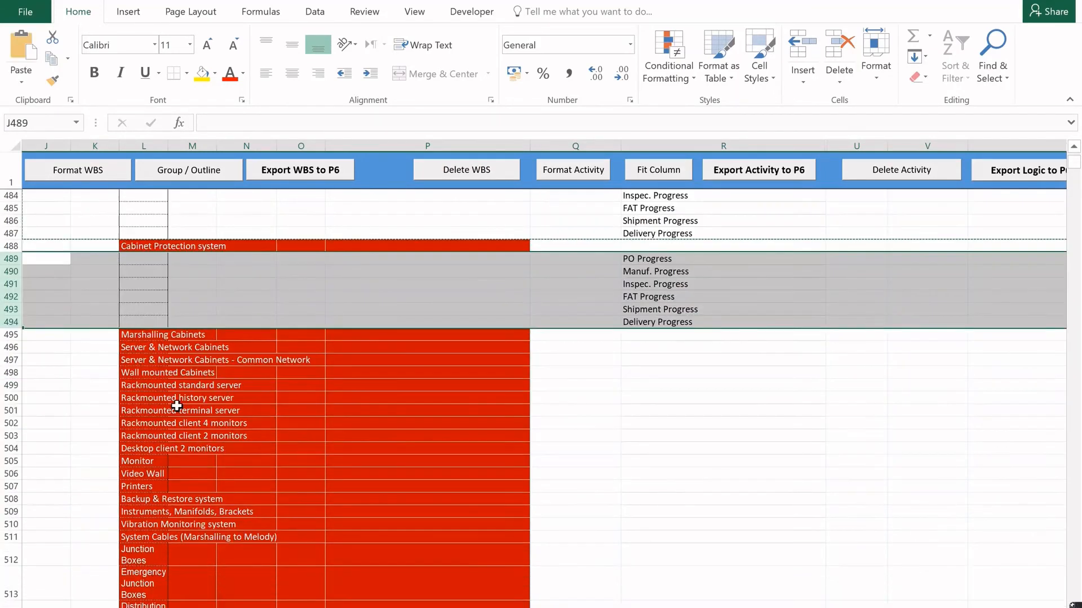
right_click(11, 347)
left_click(60, 454)
right_click(11, 435)
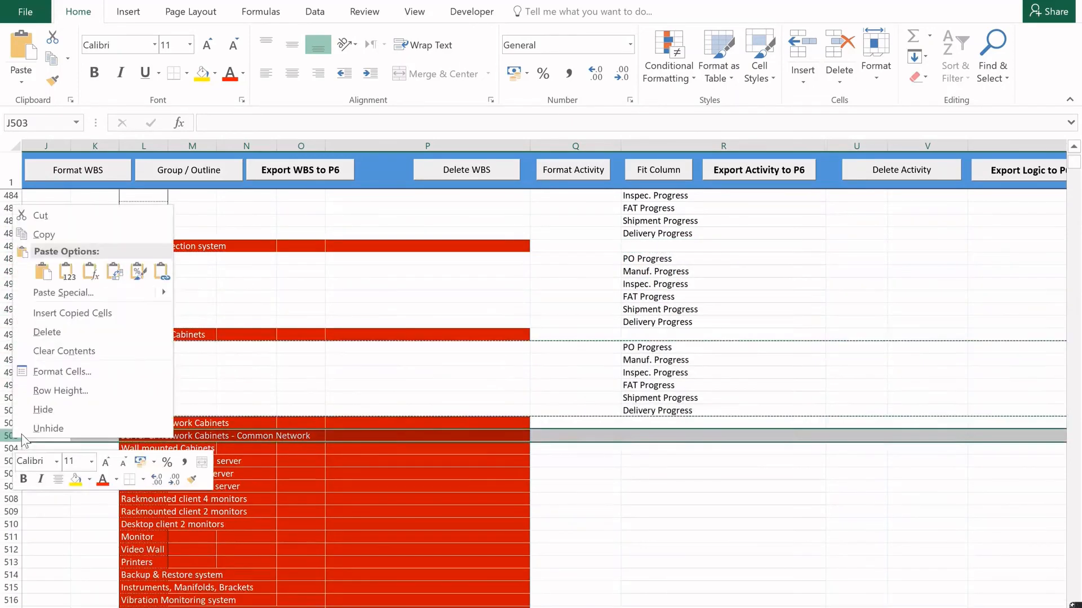
left_click(73, 313)
scroll(281, 394, "down", 5)
right_click(11, 347)
left_click(67, 455)
scroll(155, 437, "down", 5)
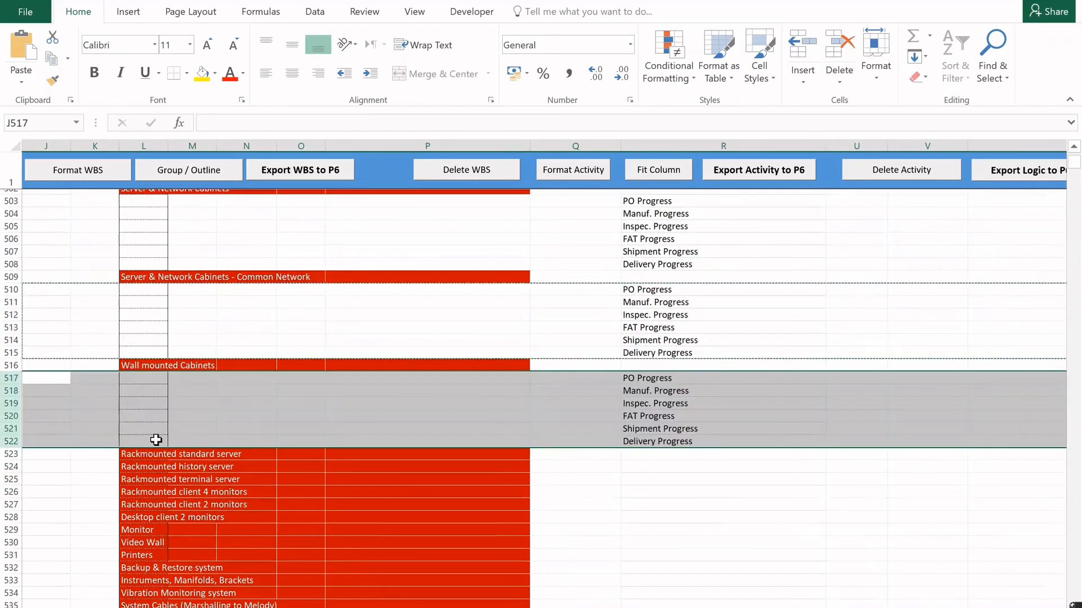
Insert the copied six activity rows below each package from Rackmounted standard server through Desktop client 2 monitors.
right_click(11, 347)
left_click(75, 457)
right_click(11, 436)
left_click(73, 543)
scroll(121, 515, "down", 5)
right_click(11, 347)
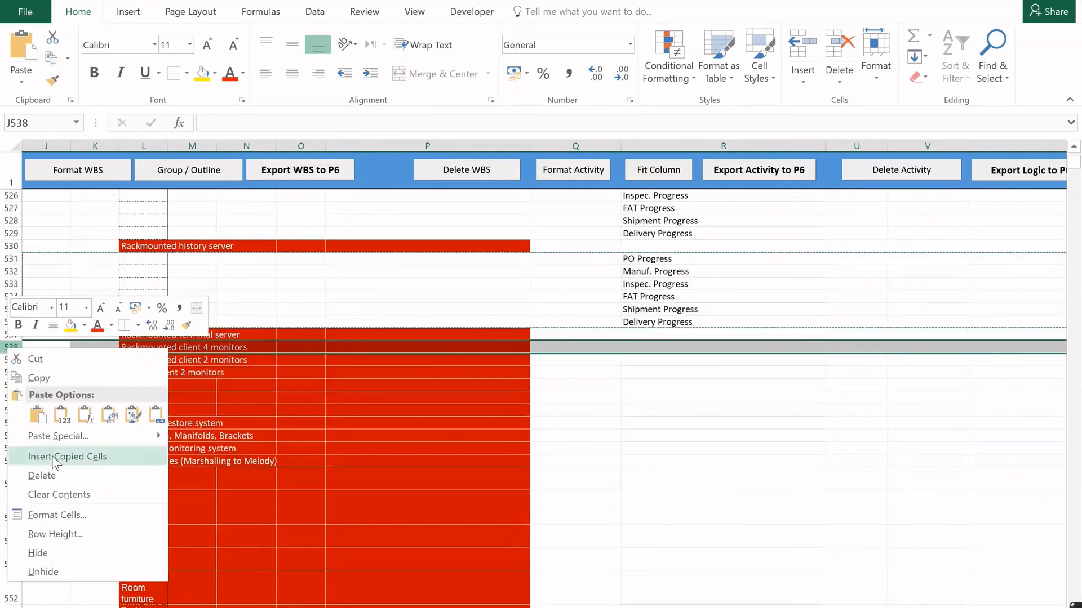
left_click(59, 457)
right_click(11, 437)
left_click(72, 314)
scroll(121, 508, "down", 5)
right_click(11, 347)
left_click(65, 456)
right_click(11, 436)
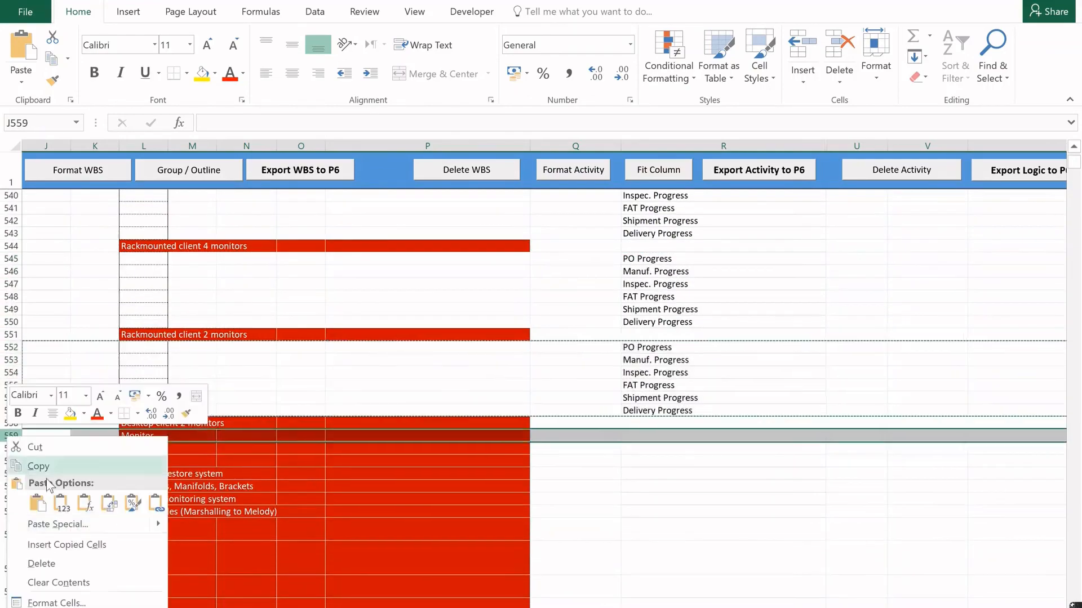
left_click(72, 543)
Insert the copied six activity rows below each package from Monitor through Instruments, Manifolds, Brackets.
scroll(123, 491, "down", 2)
right_click(11, 437)
left_click(68, 314)
scroll(136, 426, "down", 2)
right_click(11, 437)
left_click(65, 314)
scroll(171, 447, "down", 4)
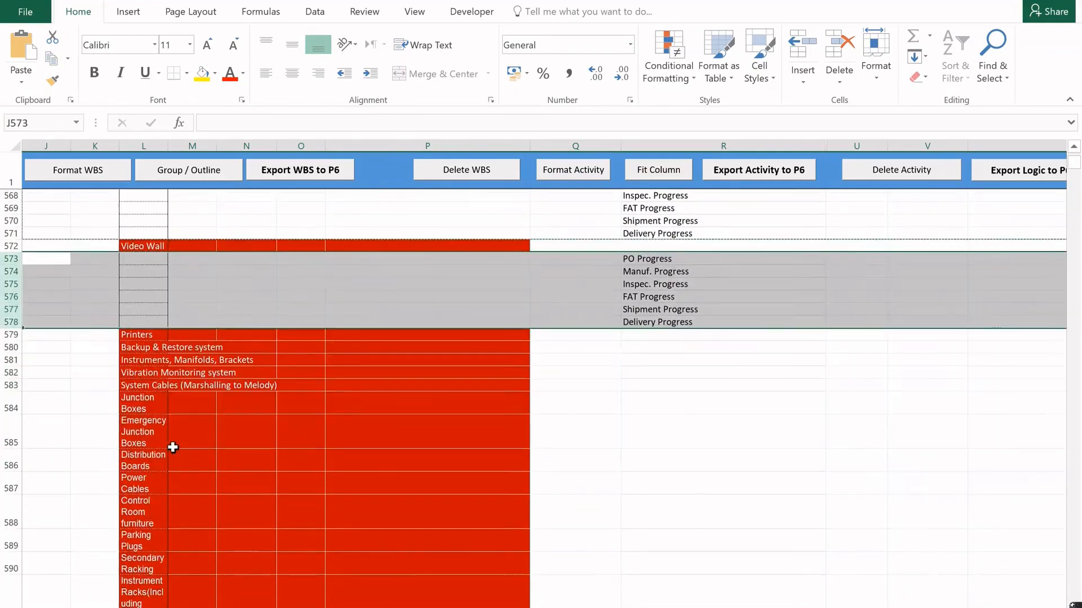
right_click(12, 347)
left_click(67, 455)
right_click(12, 437)
left_click(72, 543)
scroll(72, 543, "down", 2)
right_click(11, 437)
left_click(73, 543)
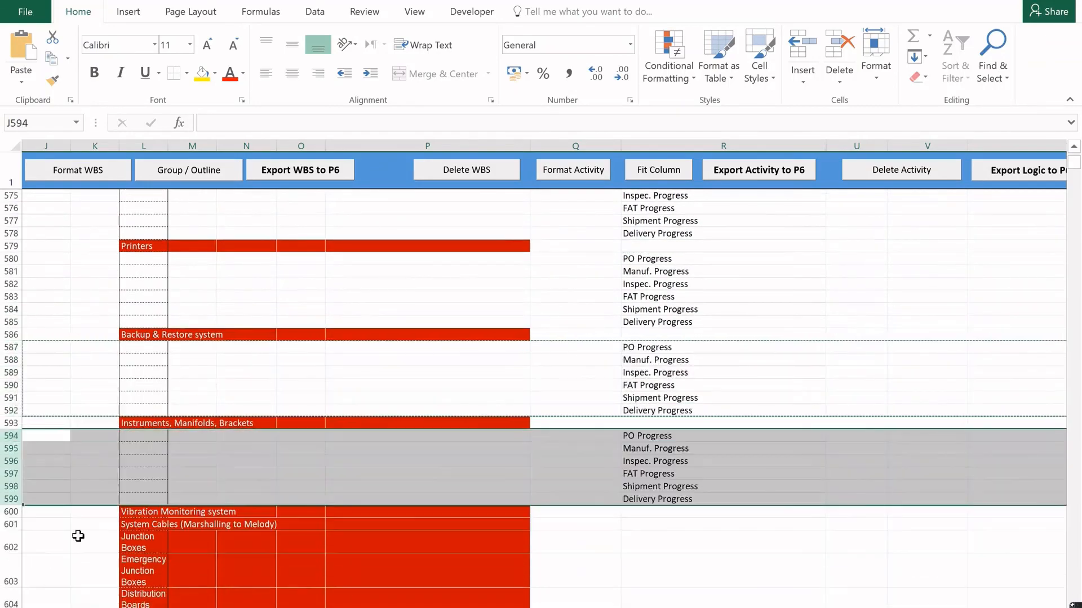
Insert the copied six activity rows below each package from Vibration Monitoring system through Distribution Boards.
scroll(80, 536, "down", 2)
right_click(11, 436)
left_click(69, 544)
scroll(75, 522, "down", 2)
right_click(11, 442)
left_click(68, 317)
scroll(68, 338, "down", 4)
right_click(11, 356)
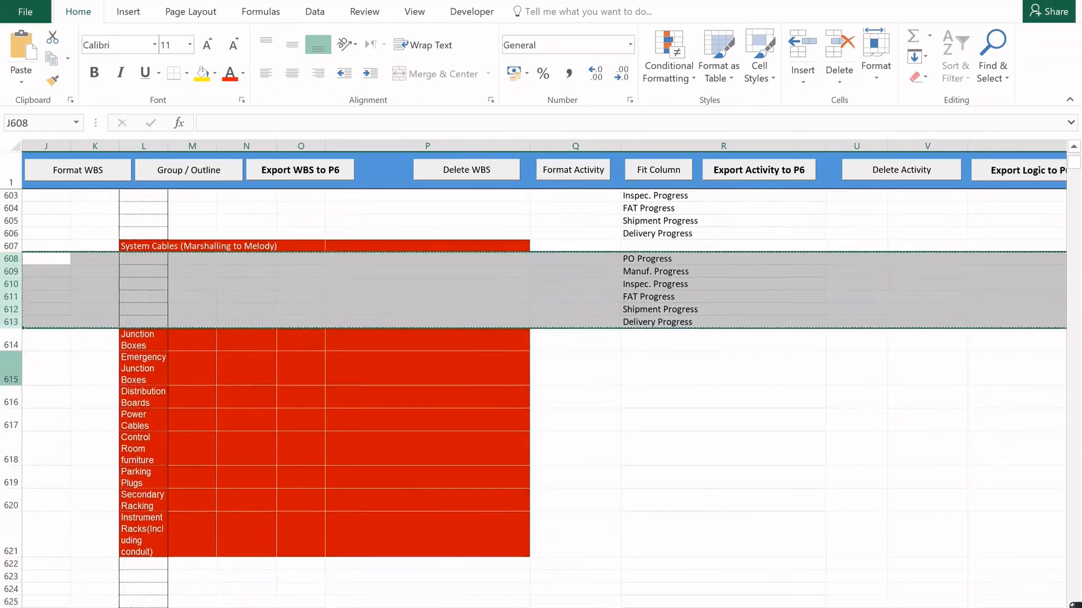
left_click(74, 465)
right_click(12, 477)
left_click(48, 349)
scroll(196, 460, "down", 4)
right_click(12, 402)
left_click(68, 512)
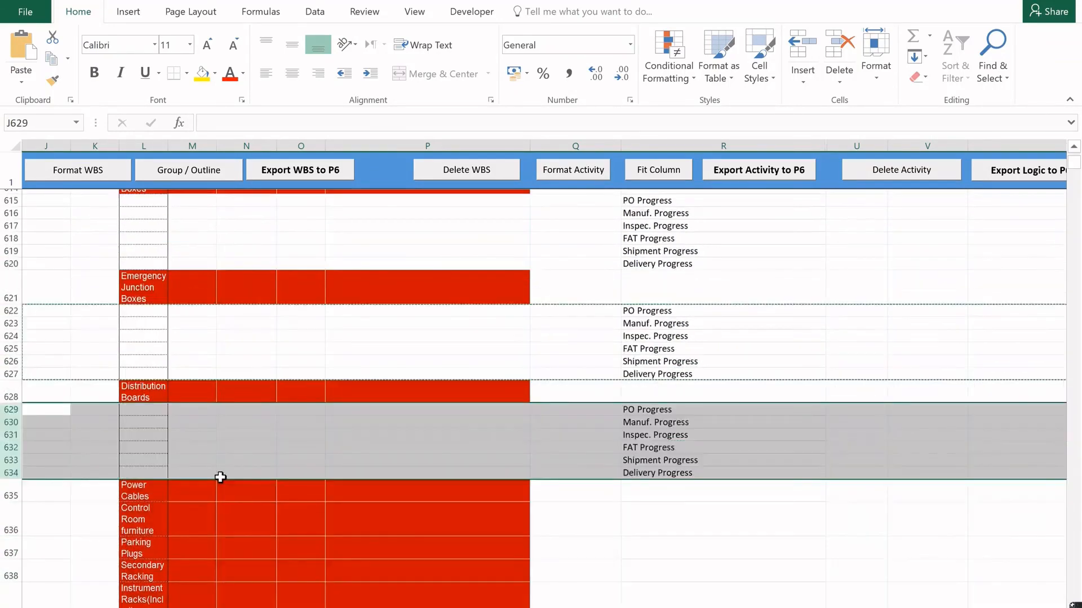
Insert the copied six activity rows below each package from Power Cables through Secondary Racking.
scroll(222, 475, "down", 3)
right_click(11, 379)
left_click(74, 492)
key("ctrl+c")
right_click(11, 483)
left_click(62, 357)
key("ctrl+c")
scroll(226, 528, "down", 5)
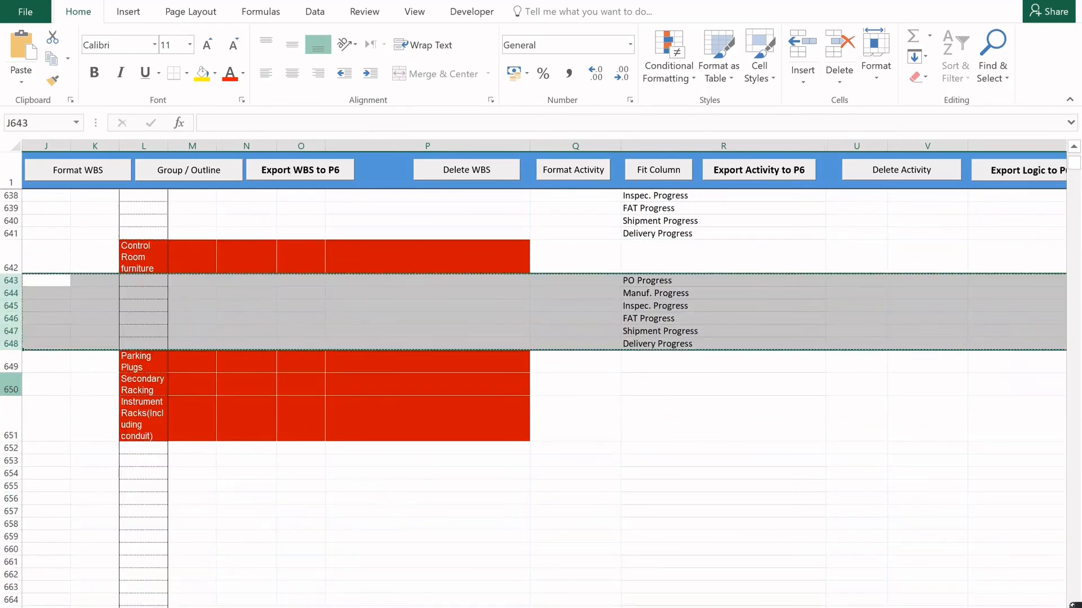
right_click(11, 385)
left_click(85, 491)
right_click(12, 493)
left_click(67, 364)
Copy the six Secondary Racking activity names in R657:R662 to R664, below Instrument Racks.
scroll(225, 394, "down", 2)
left_click_drag(641, 368, 642, 431)
key("ctrl+c")
left_click(644, 488)
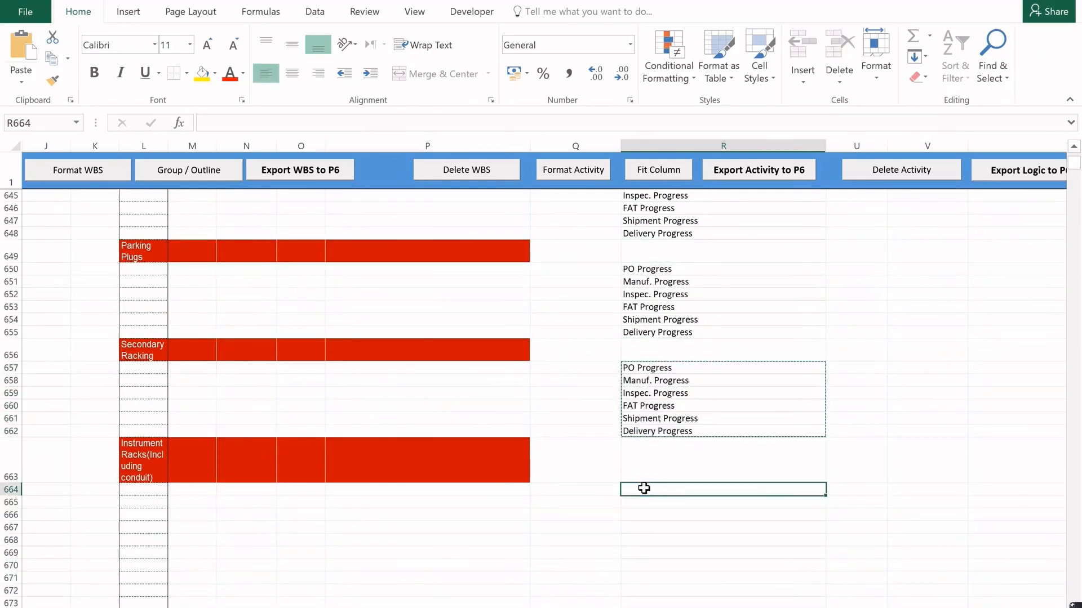
key("ctrl+v")
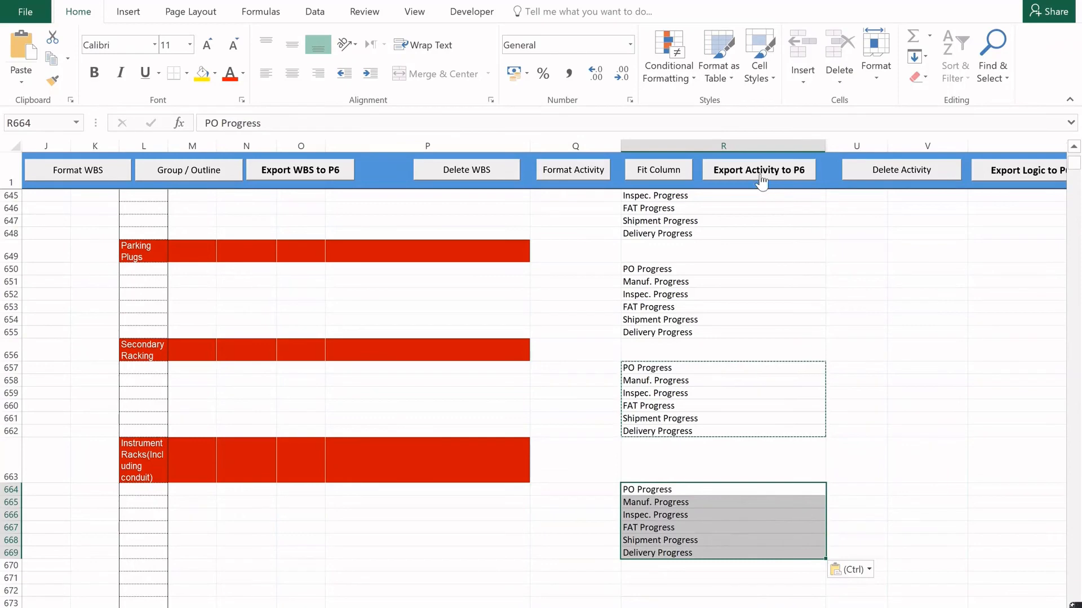
Export the procurement package activities to P6 and check their activity IDs in the sheet.
left_click(761, 171)
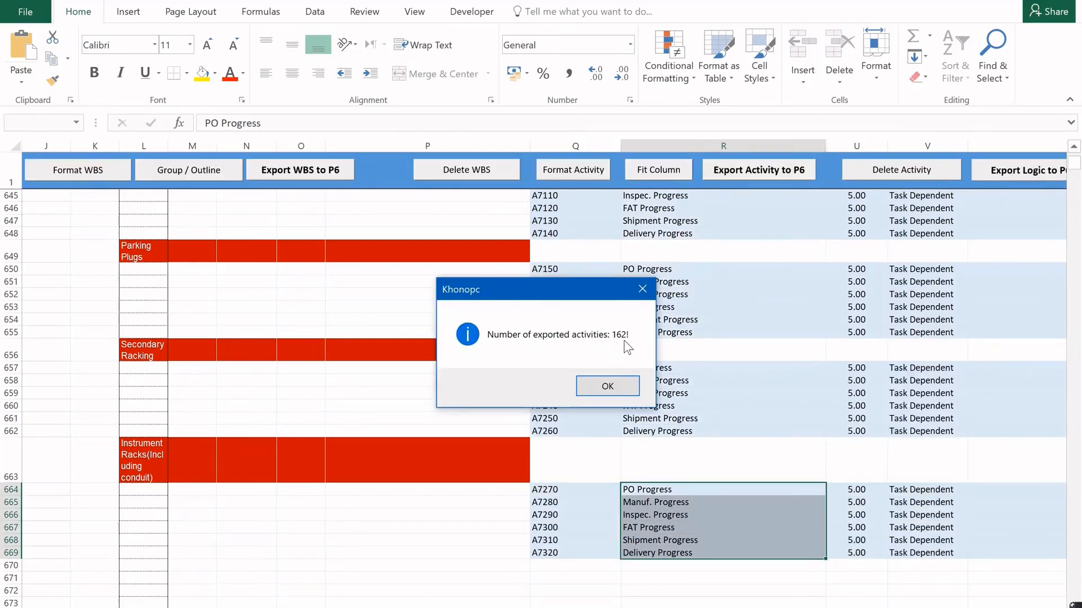
left_click(629, 388)
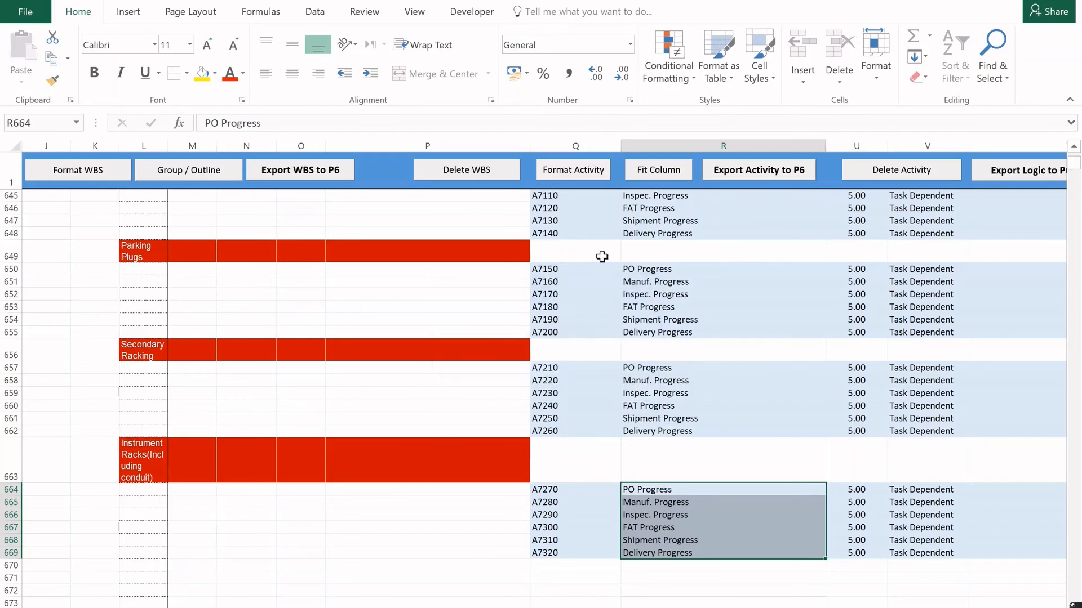
left_click_drag(558, 219, 568, 364)
left_click_drag(567, 375, 567, 375)
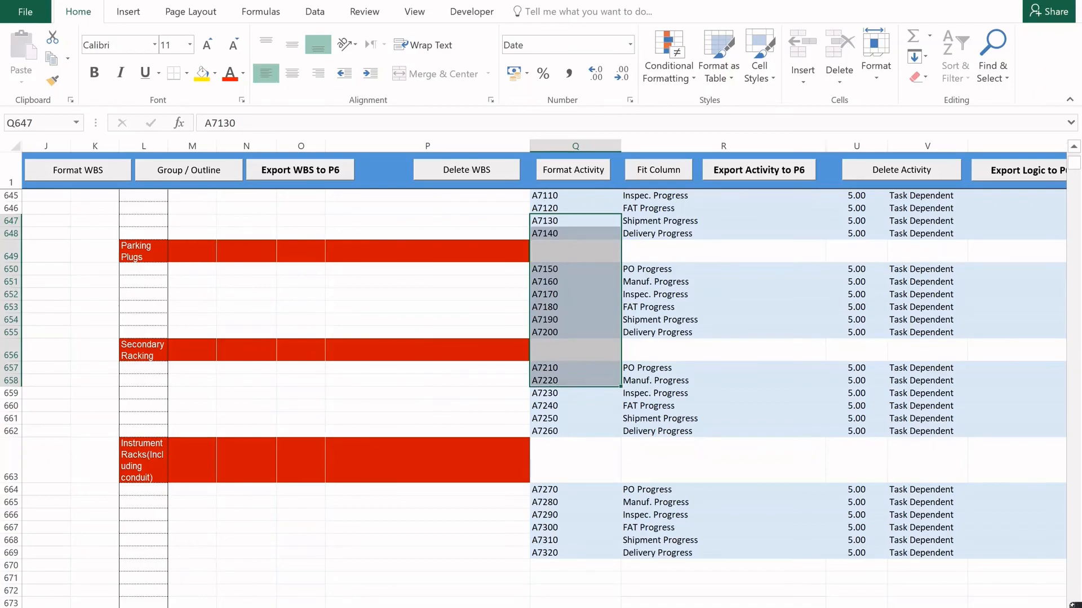
Switch to Primavera P6, refresh the project data, and review the procurement activities from Melody Cabinets down to Desktop client 2 monitors.
key("alt+Tab")
left_click(14, 5)
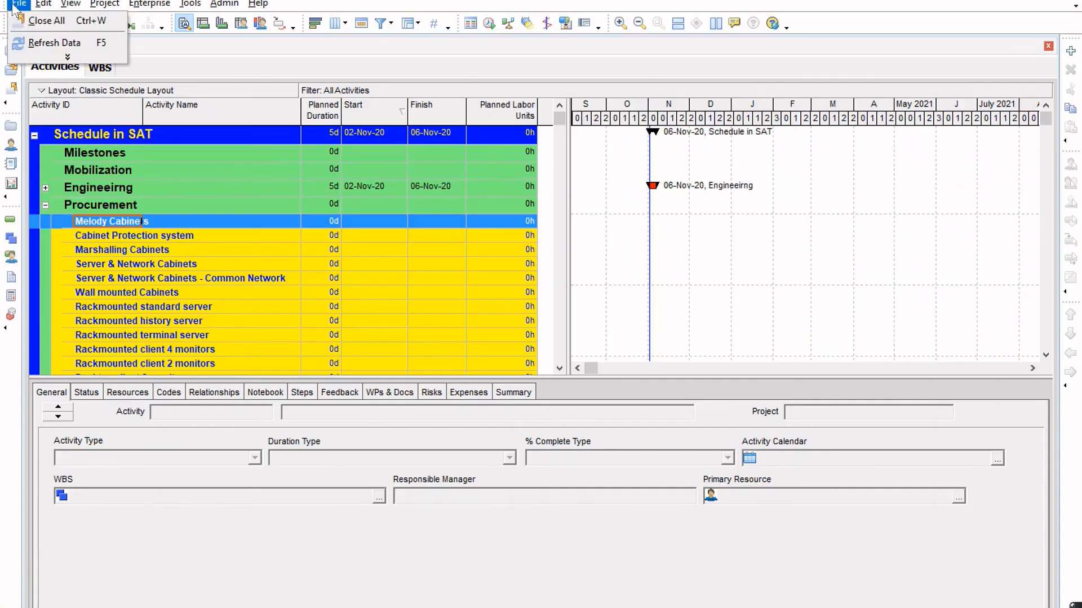
left_click(28, 43)
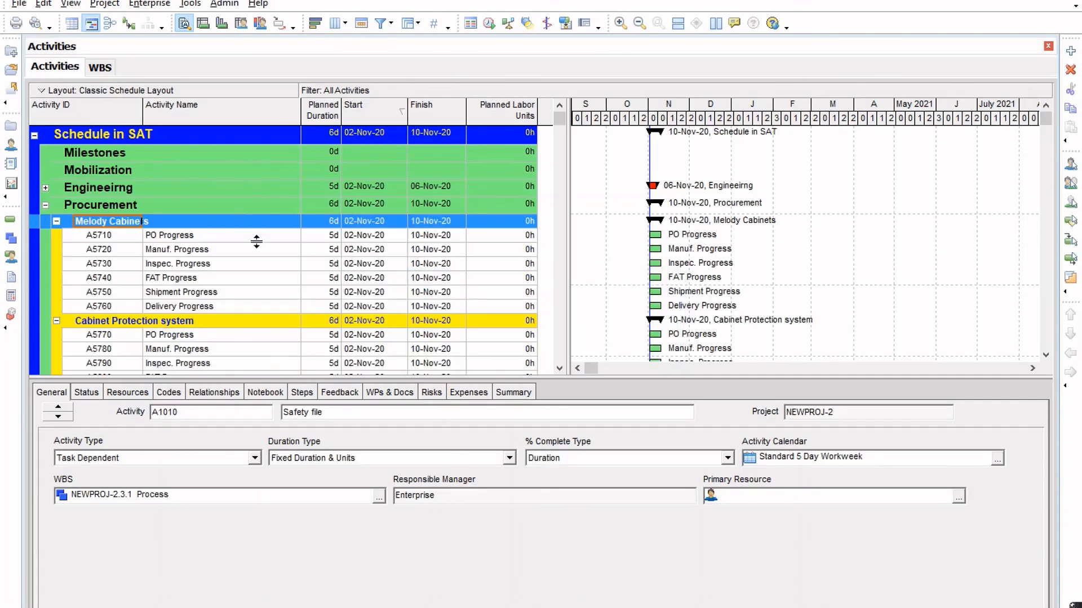
scroll(220, 270, "down", 6)
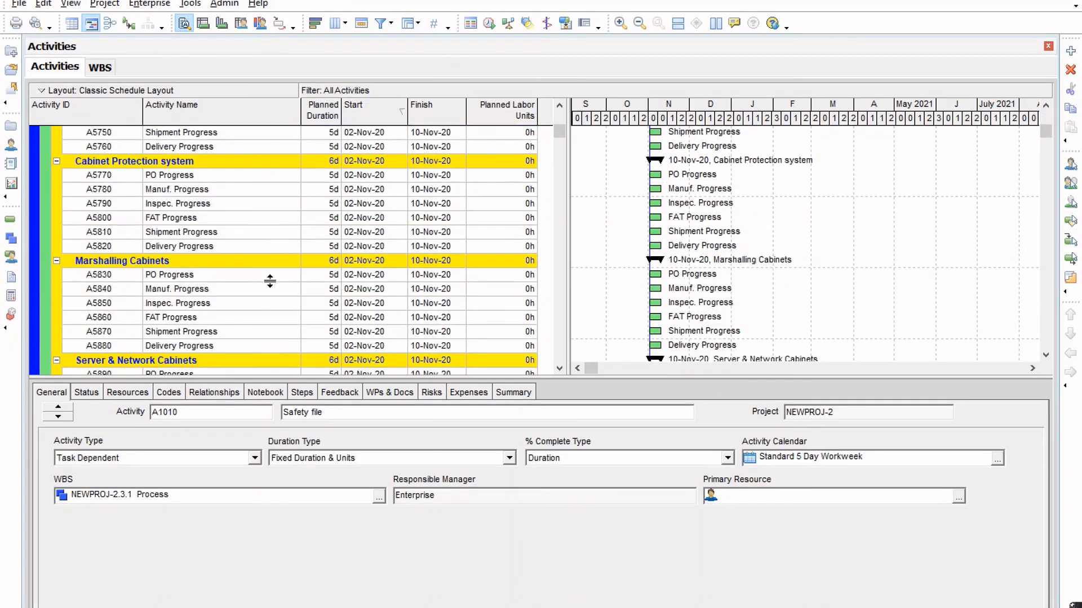
scroll(269, 281, "down", 10)
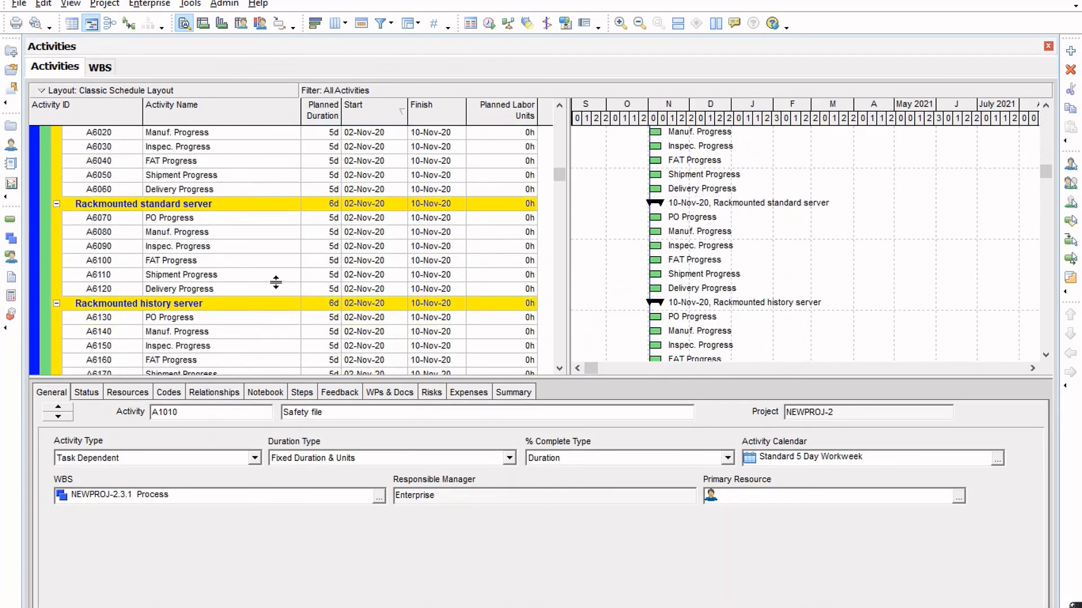
scroll(276, 281, "down", 7)
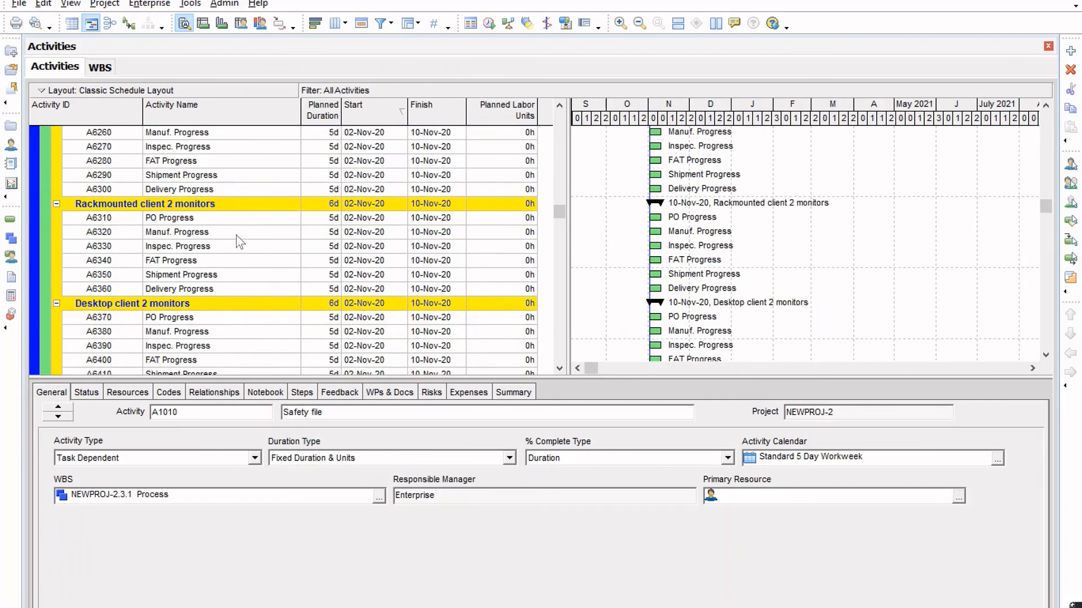
Schedule the open project using the current data date of 02-Nov-20 to recalculate the activity dates.
left_click(228, 226)
scroll(268, 271, "down", 6)
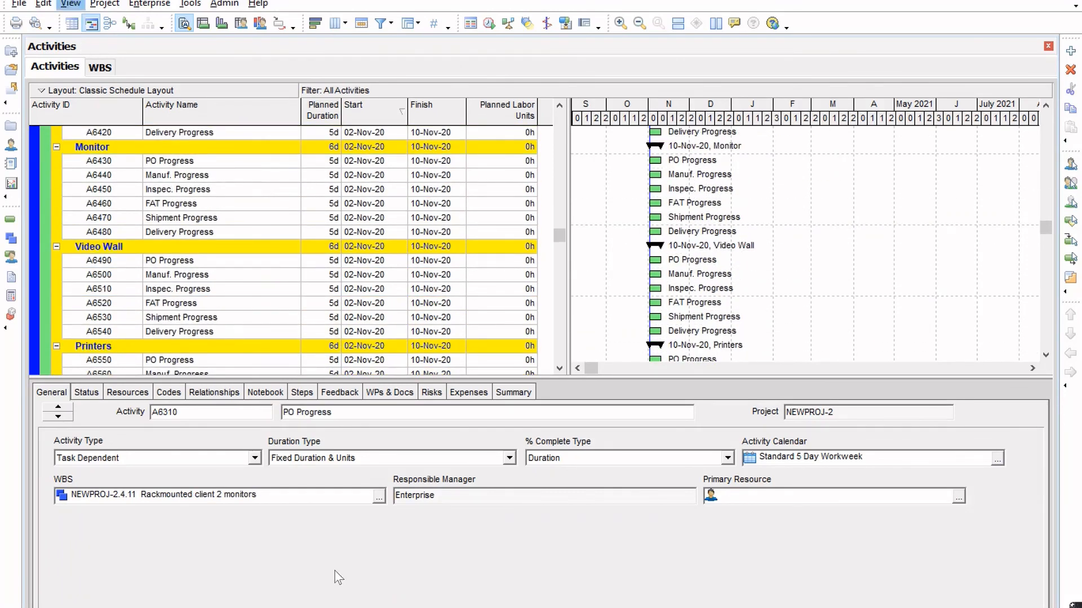
left_click(490, 24)
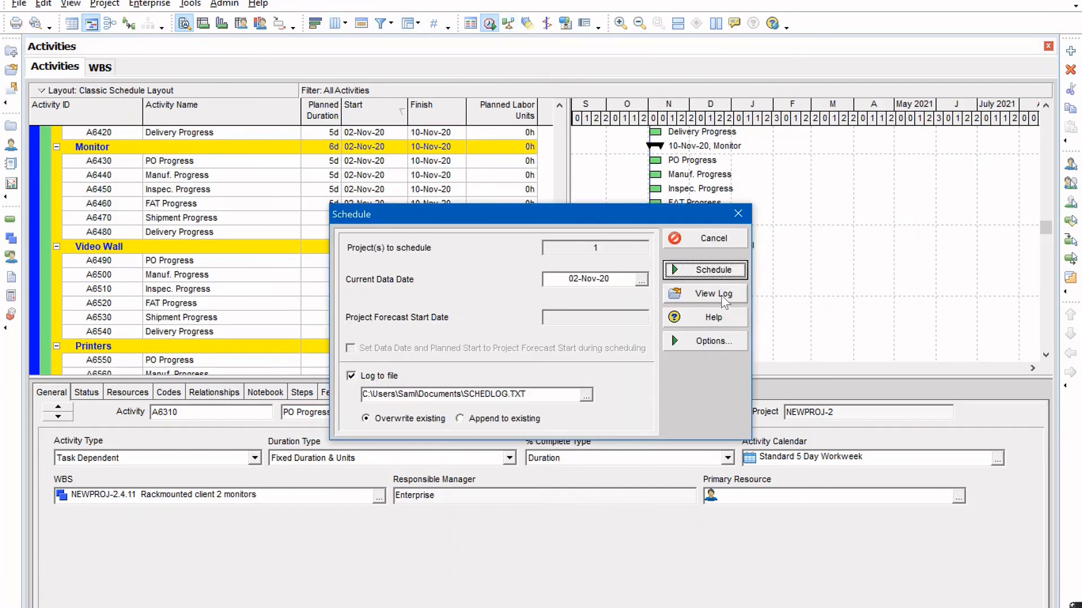
left_click(716, 274)
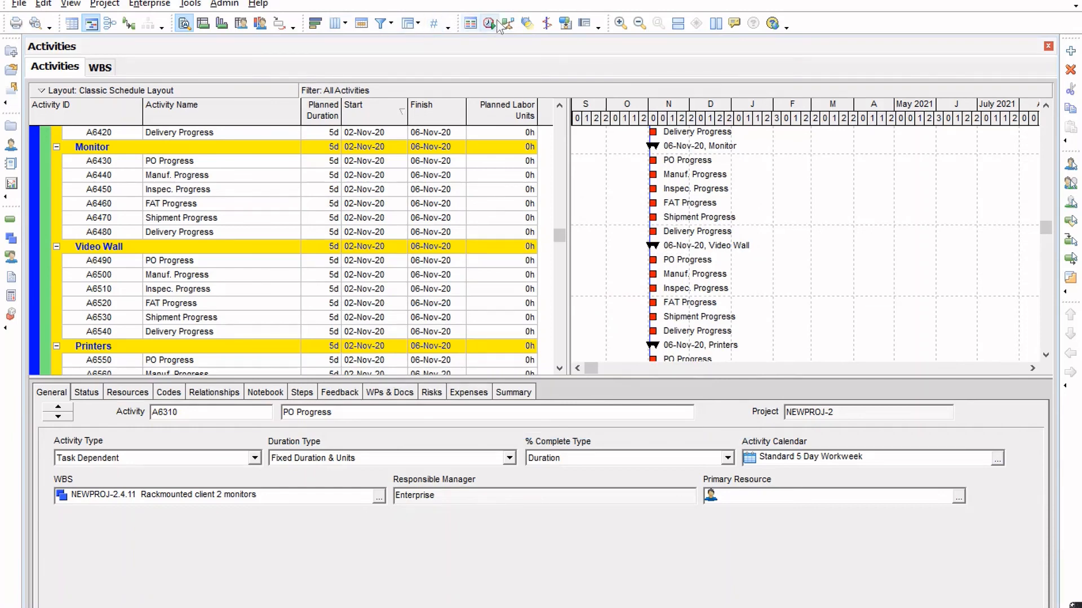
Open the scheduling log full screen and check the number of activities in its Statistics section.
left_click(489, 23)
left_click(722, 299)
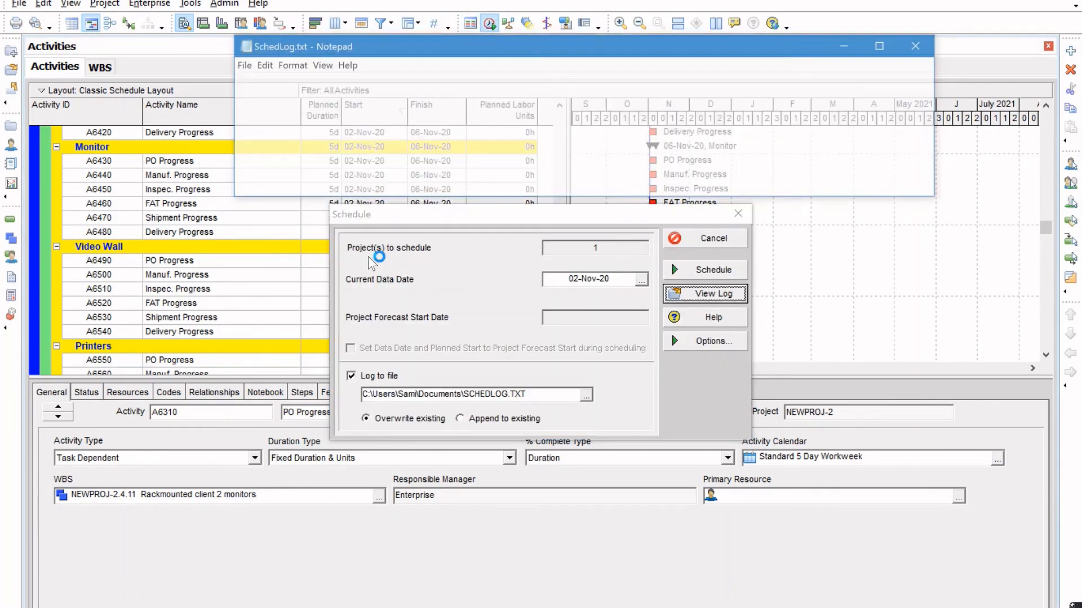
left_click(888, 49)
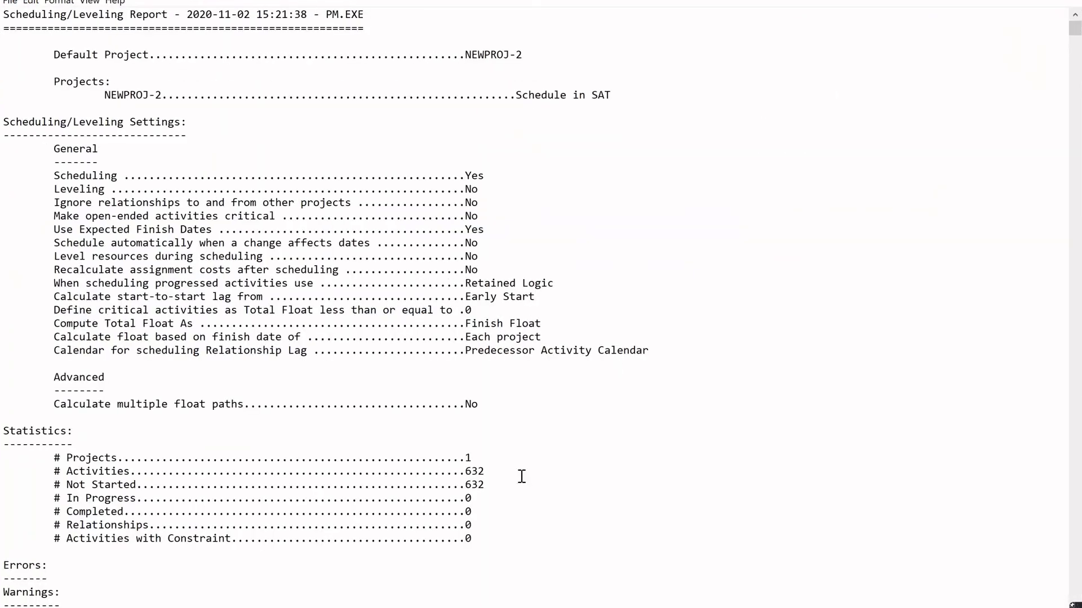
left_click(494, 472)
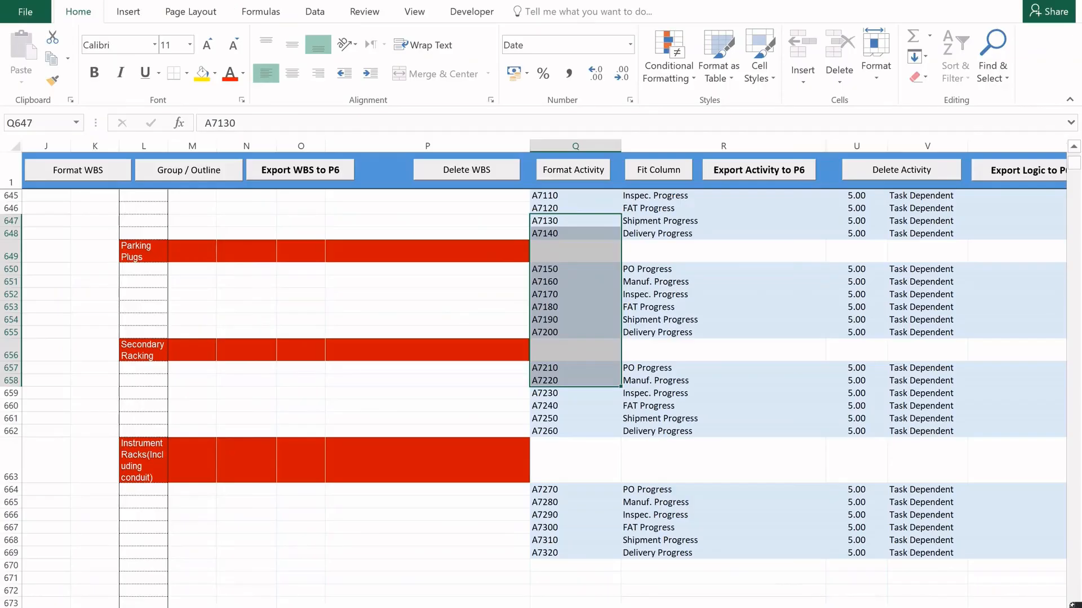
Switch to the Excel tool and open its Scheduling Assistance Tool start sheet for loading projects.
left_click(301, 565)
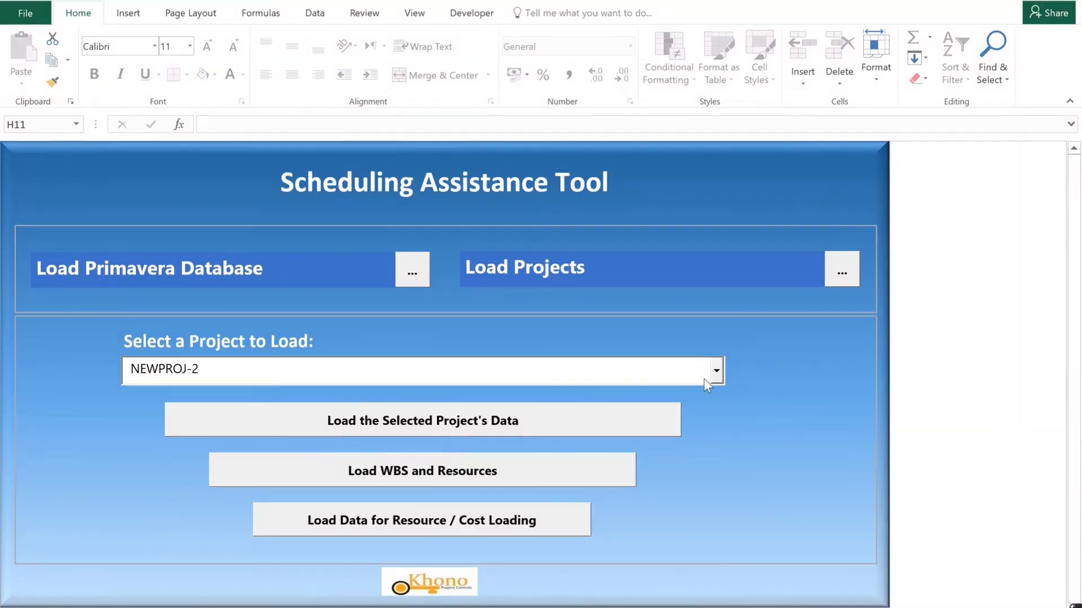